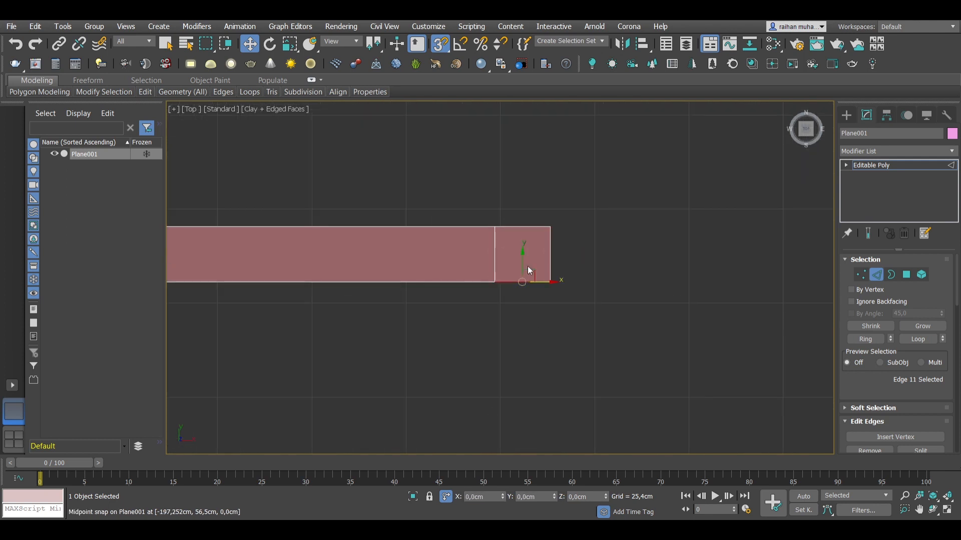
Extend the wall strip's lower corner edge 400 cm along negative Y, adding a 15 cm corner segment at its end.
scroll(530, 310, down, 7)
scroll(530, 311, up, 1)
middle_drag(530, 310, 536, 188)
shift+drag(530, 310, 390, 376)
scroll(532, 370, up, 4)
shift+drag(538, 379, 554, 394)
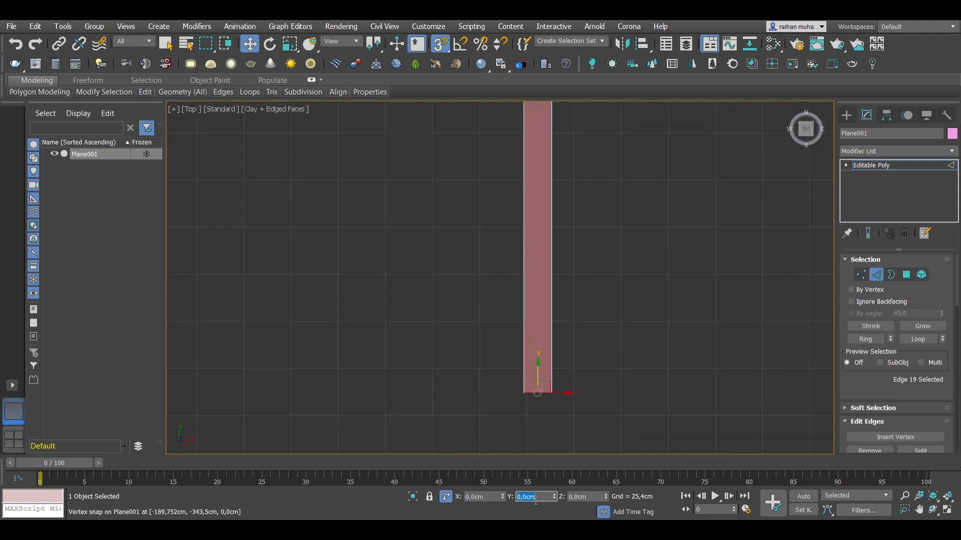
key(Return)
Extend the opposite corner's side edge across to the other wall strip to close the rectangular wall outline.
scroll(413, 383, down, 2)
middle_drag(413, 383, 582, 290)
scroll(356, 288, up, 4)
click(340, 308)
scroll(341, 289, down, 3)
shift+drag(334, 289, 675, 299)
scroll(303, 286, up, 2)
click(271, 296)
scroll(339, 301, down, 6)
shift+drag(272, 296, 533, 307)
scroll(502, 300, up, 6)
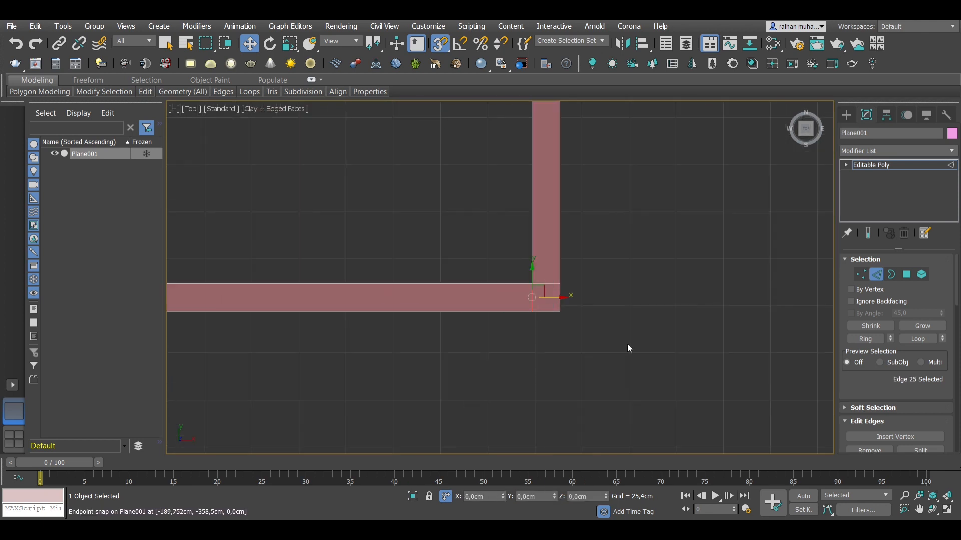
key(2)
Add a Shell modifier to the wall outline with an outer amount of 280 cm.
scroll(585, 333, down, 8)
middle_drag(587, 340, 668, 260)
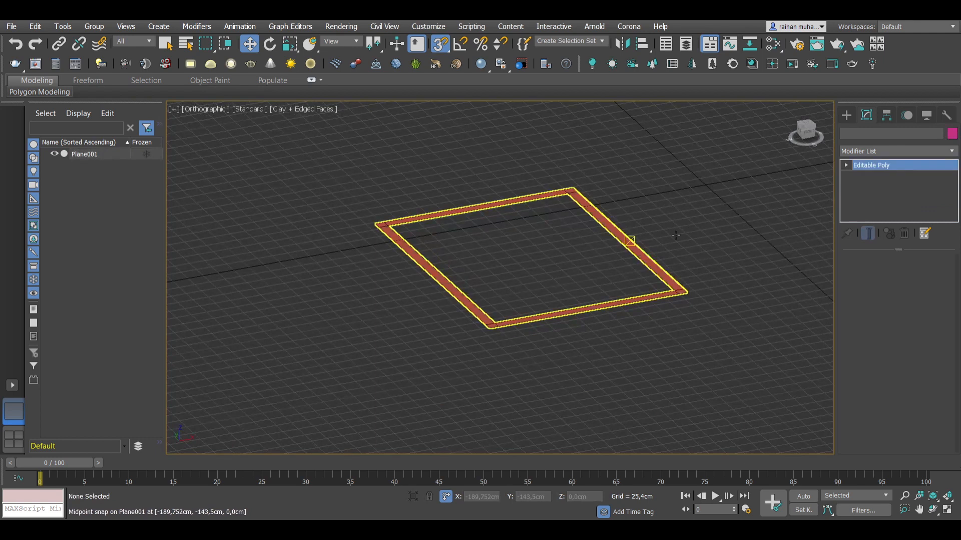
text(shell)
key(Return)
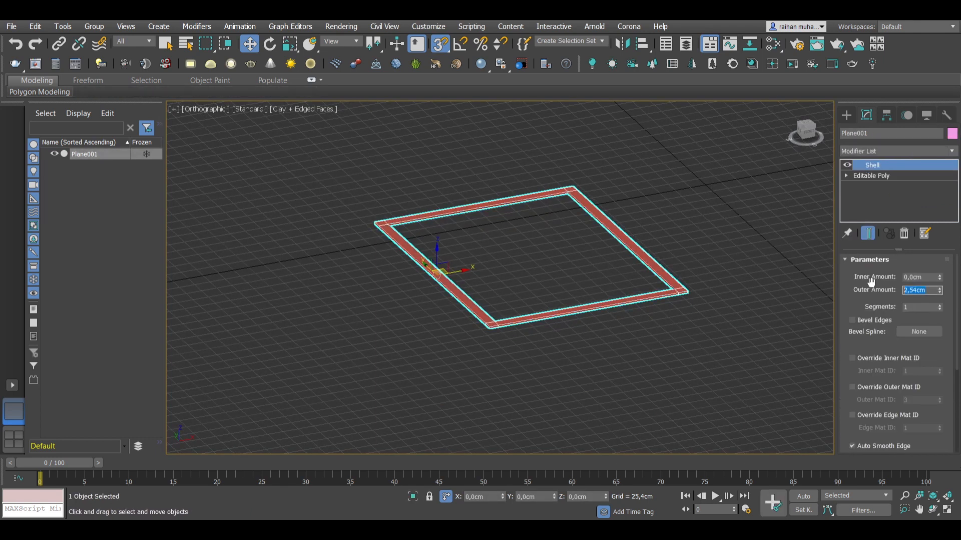
text(280)
key(Return)
scroll(744, 253, up, 3)
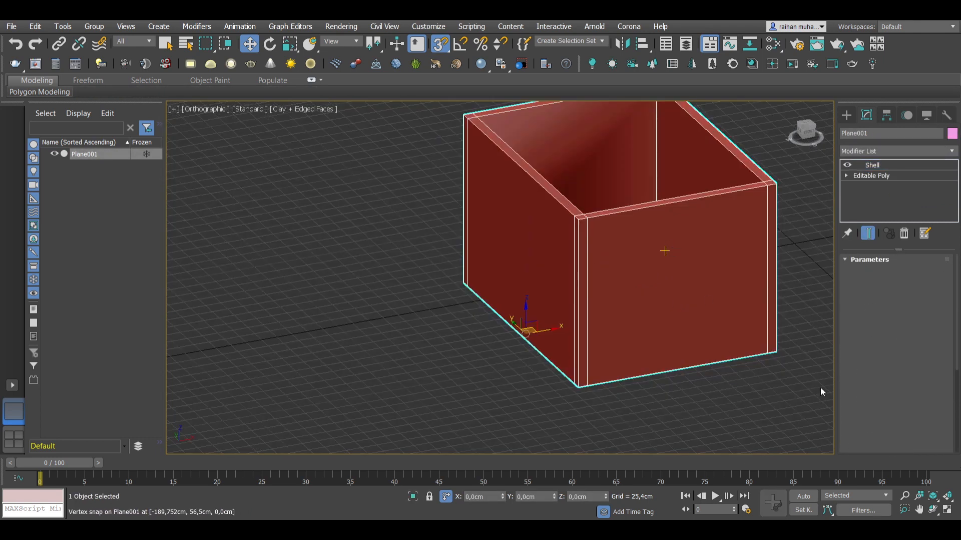
Select the whole wall element of the Editable Poly and clear its smoothing groups.
key(5)
click(744, 337)
scroll(958, 376, down, 10)
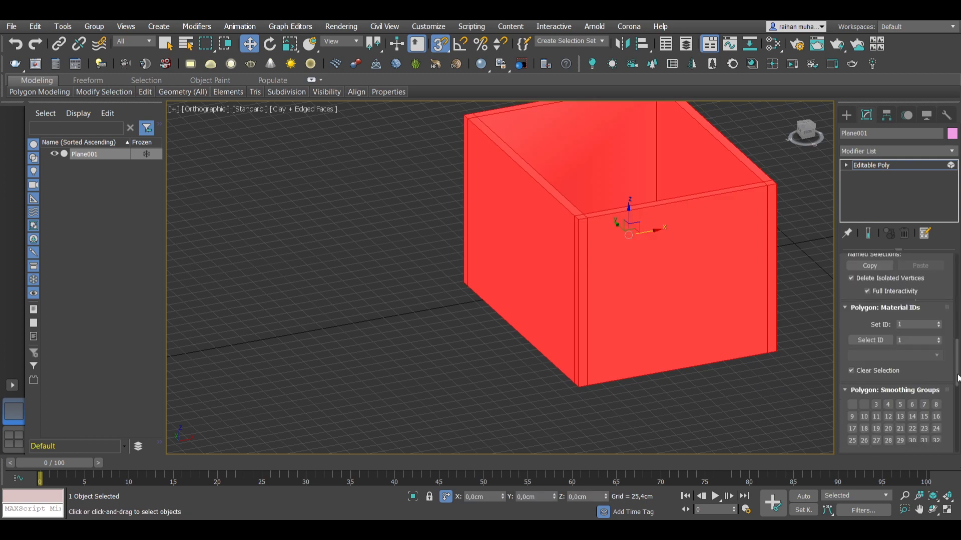
key(5)
Draw a box across the doorway opening, 90 cm long and 15 cm wide.
middle_drag(811, 260, 744, 303)
click(744, 303)
scroll(634, 300, down, 3)
click(635, 300)
alt+middle_drag(634, 301, 532, 335)
middle_drag(532, 335, 552, 261)
scroll(552, 261, up, 3)
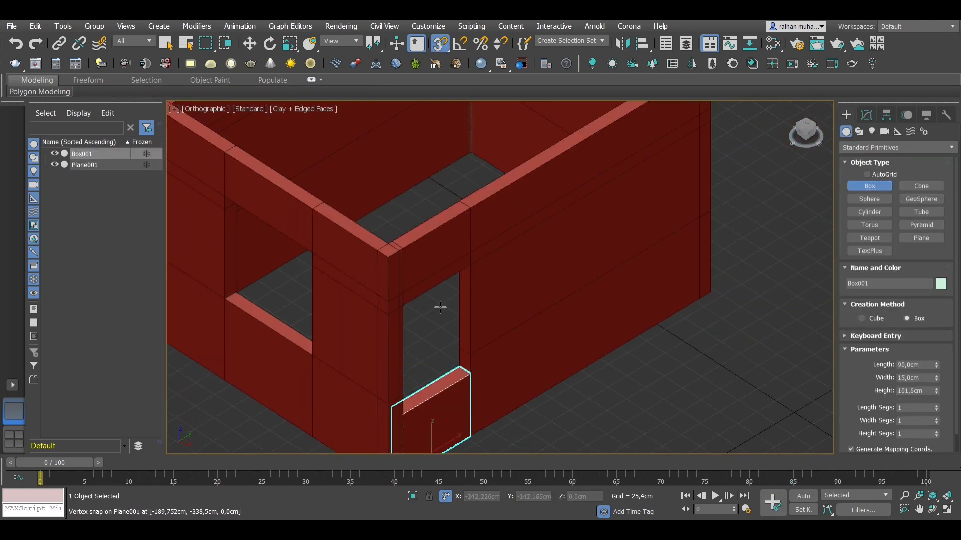
Set the doorway box to 10 cm wide and 210 cm high, and adjust the bottom vertices of its frame.
click(866, 115)
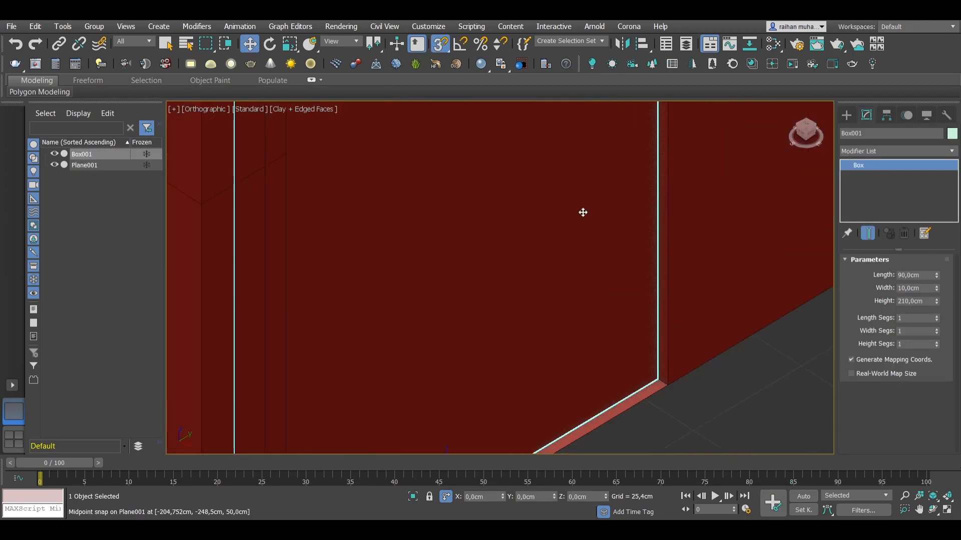
scroll(735, 398, up, 3)
click(600, 253)
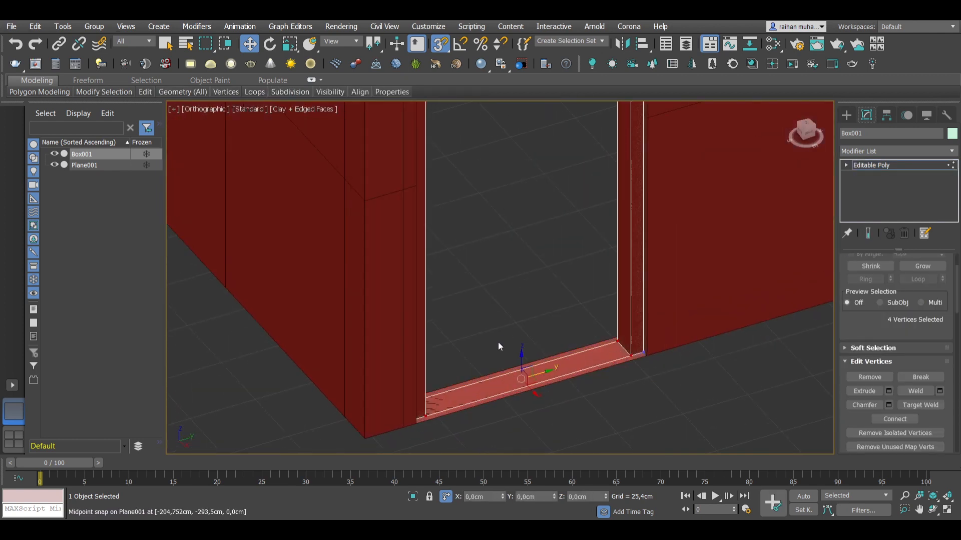
click(591, 317)
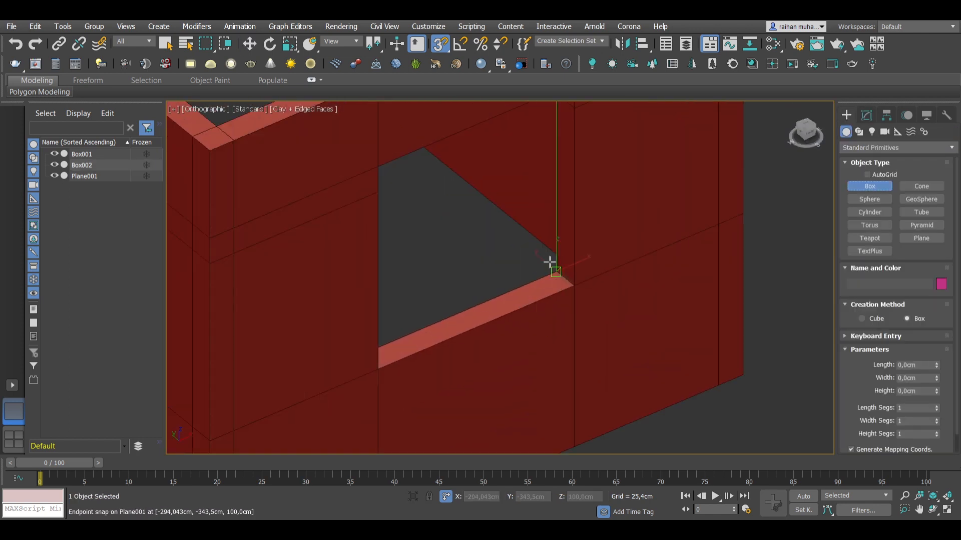
Make the window-opening box 12 cm in length and connect its horizontal edges to split it into two halves.
key(w)
click(866, 115)
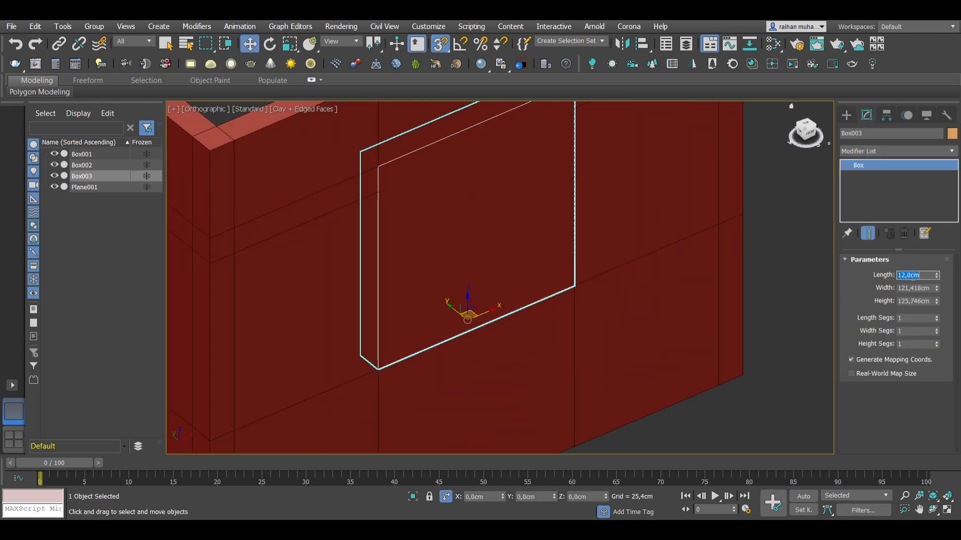
drag(521, 189, 496, 385)
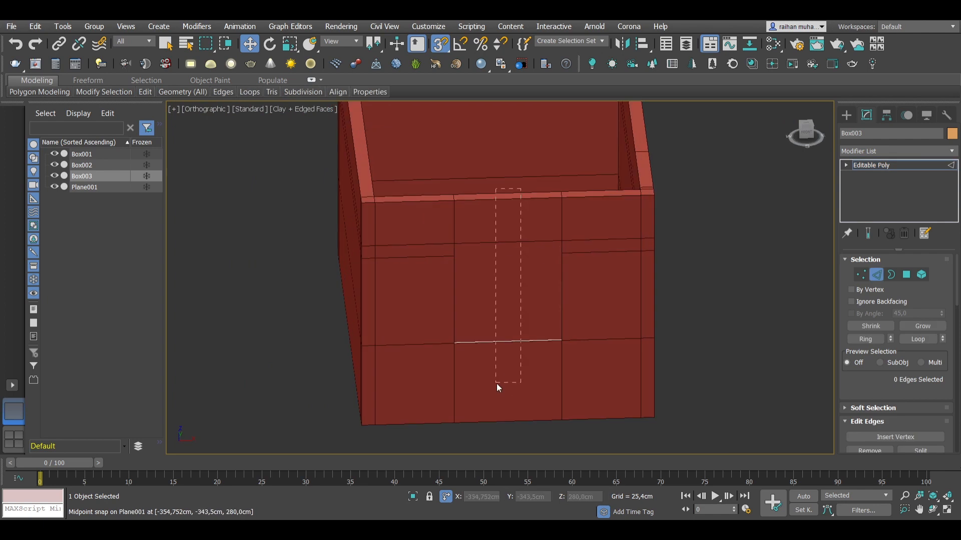
scroll(919, 433, down, 2)
click(919, 433)
scroll(523, 308, up, 5)
Inset the four front and back polygons of the window box to form a frame border, and recess them.
key(4)
alt+middle_drag(528, 277, 654, 253)
key(F2)
scroll(577, 344, up, 3)
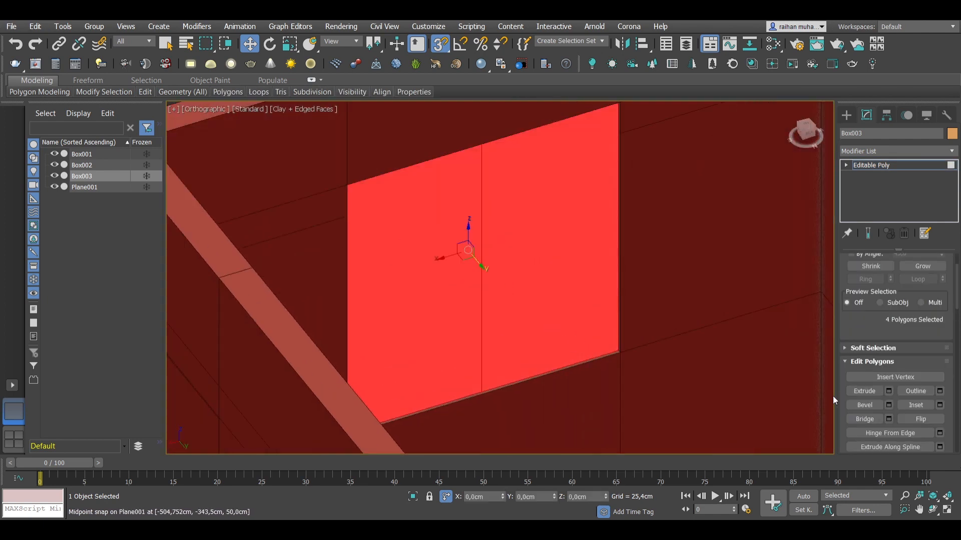
alt+middle_drag(507, 284, 535, 320)
scroll(506, 315, up, 4)
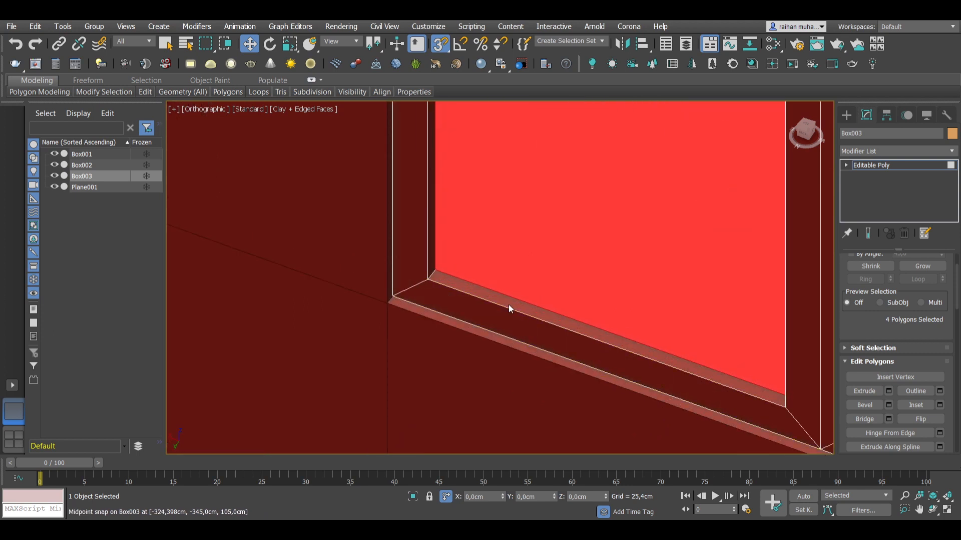
Bridge the opposite inset polygons of the window frame to open both pane openings.
scroll(501, 311, down, 3)
alt+middle_drag(504, 317, 575, 380)
scroll(575, 380, down, 2)
click(864, 419)
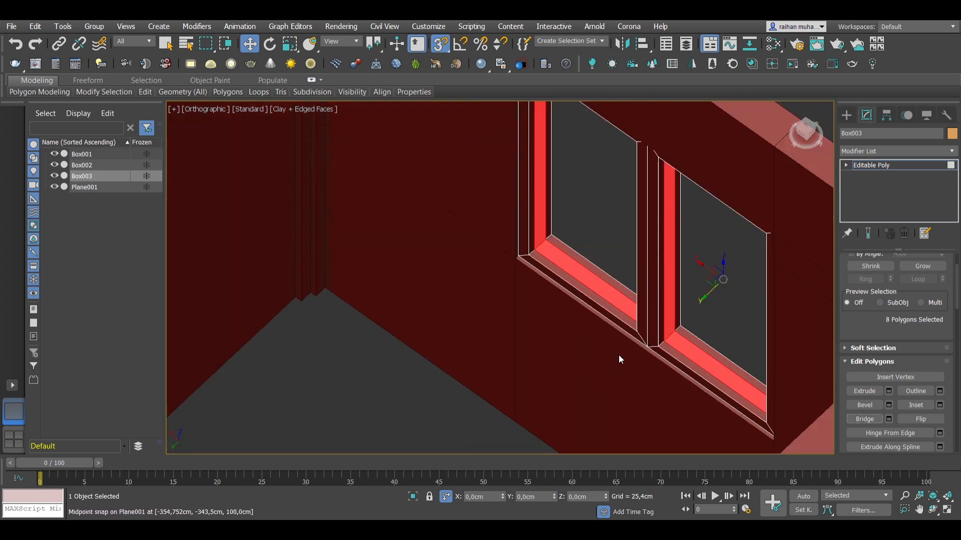
alt+middle_drag(619, 357, 688, 347)
click(688, 346)
Draw a box that fills one pane opening of the window frame as a sash.
click(846, 115)
click(870, 187)
scroll(650, 200, up, 3)
drag(669, 146, 565, 275)
scroll(566, 274, down, 2)
alt+middle_drag(565, 274, 590, 280)
click(545, 195)
key(w)
Try to copy the sash box into the neighbouring pane opening, and delete the copy.
scroll(568, 320, up, 5)
shift+drag(561, 316, 219, 340)
middle_drag(219, 340, 344, 316)
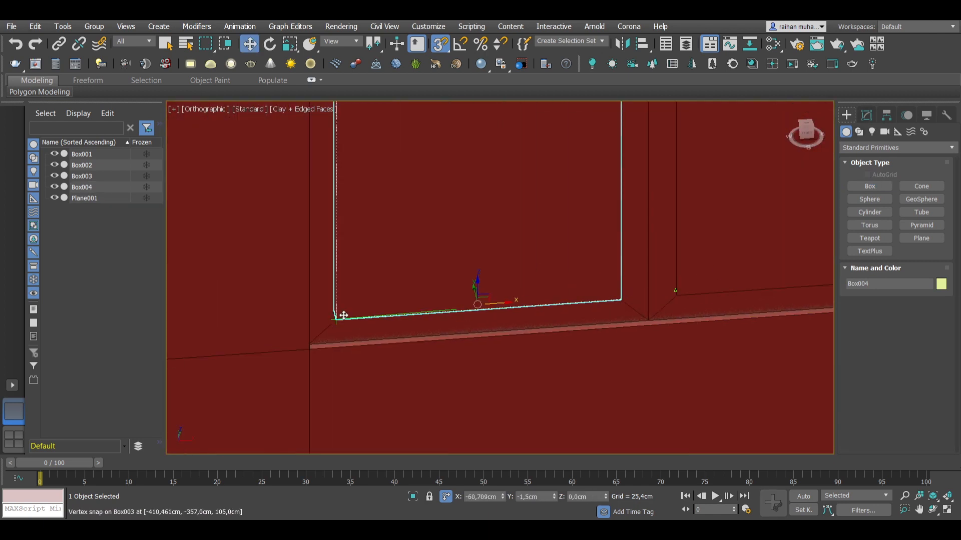
key(Return)
scroll(569, 294, down, 4)
mouse_move(568, 294)
alt+middle_down()
mouse_move(665, 283)
mouse_move(368, 230)
alt+middle_up()
key(Delete)
Isolate the window frame together with the sash box.
click(433, 210)
scroll(443, 300, up, 5)
ctrl+click(443, 346)
click(413, 496)
alt+middle_drag(430, 340, 660, 390)
scroll(495, 395, up, 4)
Resize the sash box to 3 cm length and 49.709 cm width, reduce its height and offset it within the opening.
click(545, 345)
click(866, 115)
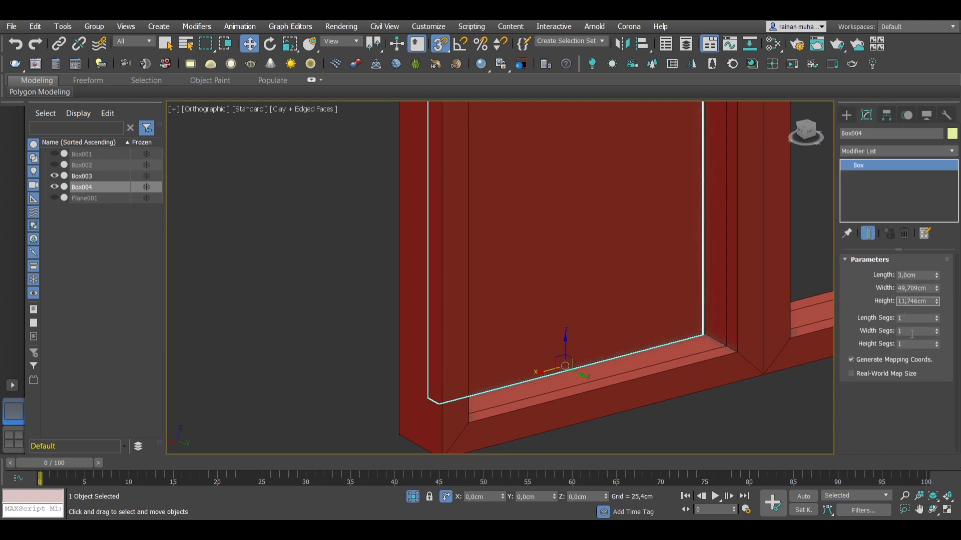
scroll(657, 281, down, 5)
click(580, 497)
scroll(645, 316, up, 4)
alt+middle_drag(646, 315, 804, 145)
scroll(625, 359, up, 4)
middle_drag(625, 359, 670, 290)
Convert the sash box to an Editable Poly and inset its front and back polygons.
right_click(701, 300)
click(751, 401)
scroll(601, 310, down, 5)
key(4)
click(620, 215)
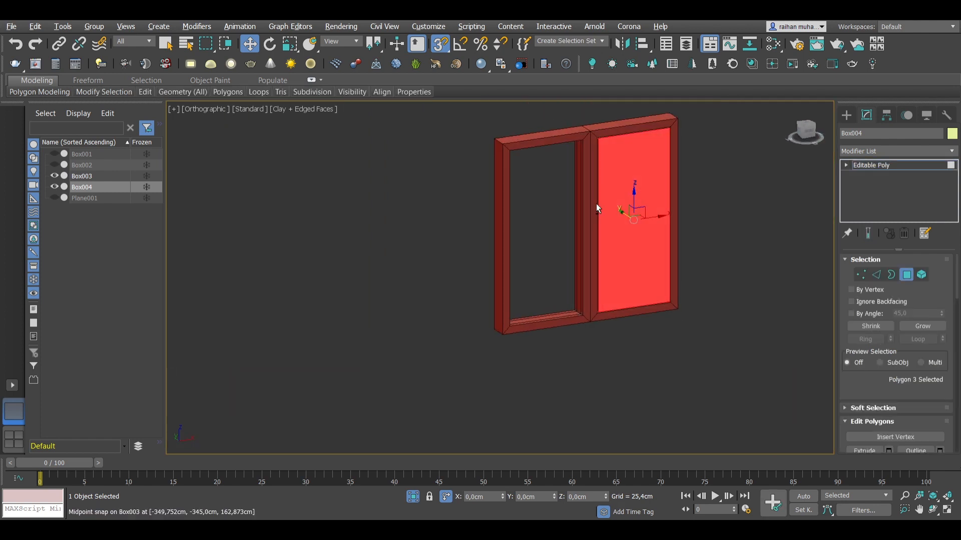
alt+middle_drag(596, 203, 771, 210)
ctrl+click(621, 240)
alt+middle_drag(530, 283, 576, 296)
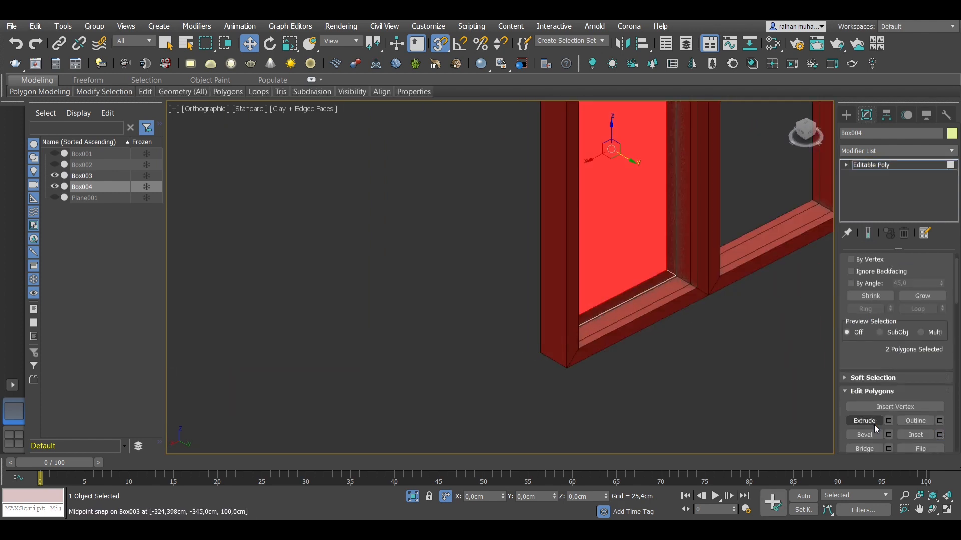
Bridge the sash's two inset polygons to open its centre.
click(864, 448)
click(615, 200)
click(864, 449)
click(550, 370)
Draw a box for the glass inside the sash, about 41.7 cm wide and 106.7 cm high.
click(846, 115)
click(869, 186)
drag(637, 211, 523, 278)
scroll(553, 235, down, 6)
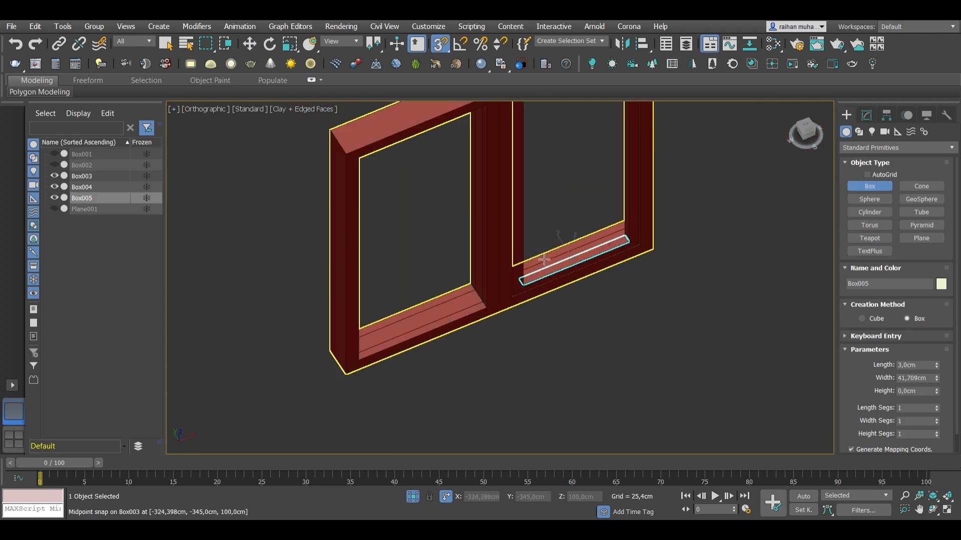
click(537, 188)
key(w)
alt+middle_drag(542, 197, 570, 203)
Set the glass box's length to 1 cm and move it to the middle of the sash depth.
click(866, 115)
click(907, 275)
middle_drag(611, 307, 630, 260)
scroll(650, 320, up, 7)
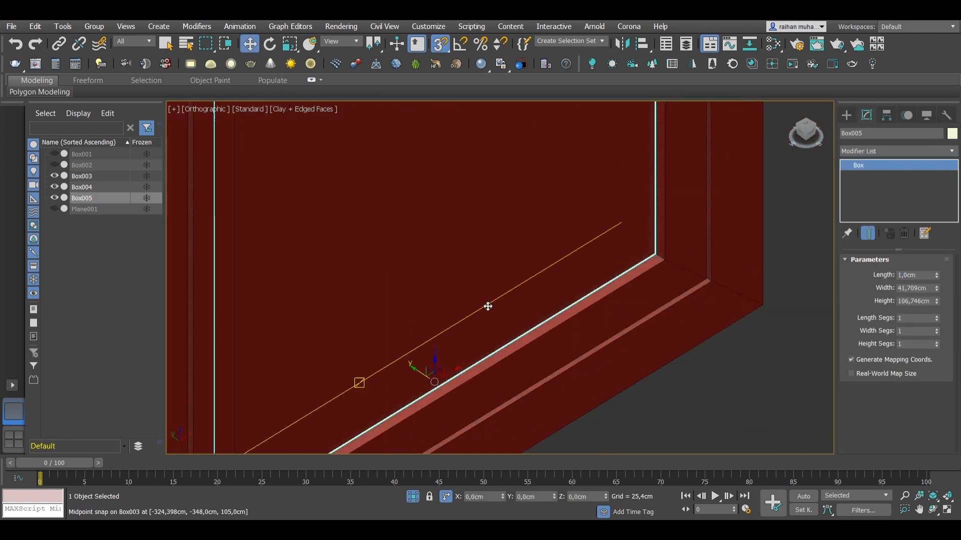
scroll(651, 250, up, 2)
drag(600, 225, 654, 260)
scroll(654, 260, down, 7)
alt+middle_drag(654, 260, 701, 320)
click(726, 372)
middle_drag(726, 372, 760, 409)
Copy the sash and glass into the other pane opening and offset the copies by -0.5 cm.
click(625, 296)
ctrl+click(683, 328)
middle_drag(686, 349, 611, 285)
mouse_move(611, 284)
alt+middle_down()
mouse_move(523, 179)
mouse_move(471, 215)
alt+middle_up()
shift+drag(438, 314, 741, 357)
click(435, 261)
scroll(440, 393, down, 5)
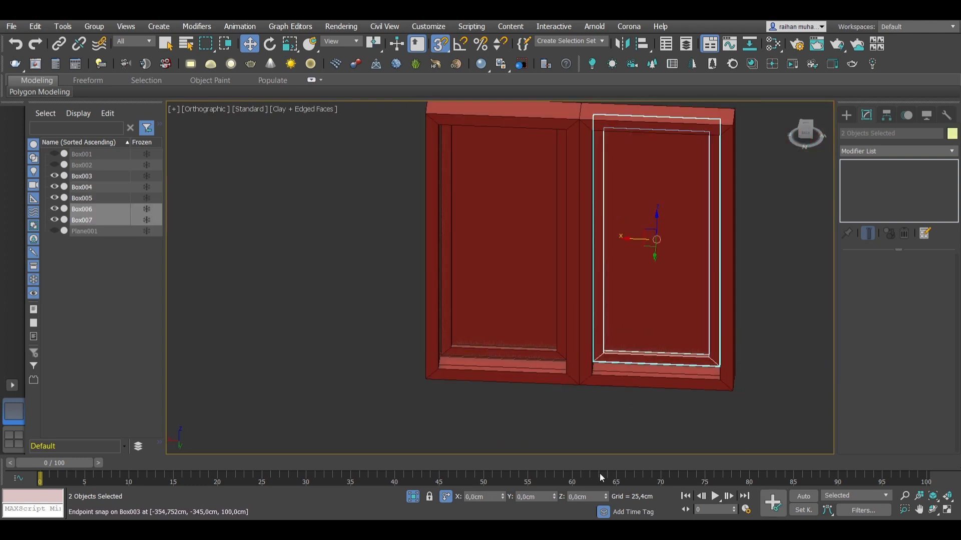
text(-0,5)
key(Return)
Group all the window parts and end the isolation to bring back the whole room.
scroll(555, 361, down, 5)
click(640, 377)
key(ctrl+a)
click(413, 496)
alt+middle_drag(590, 325, 666, 400)
click(584, 411)
alt+middle_drag(584, 411, 480, 380)
Draw a 400 × 300 cm floor plane between the inner corners of the walls.
scroll(550, 351, down, 3)
key(s)
click(845, 118)
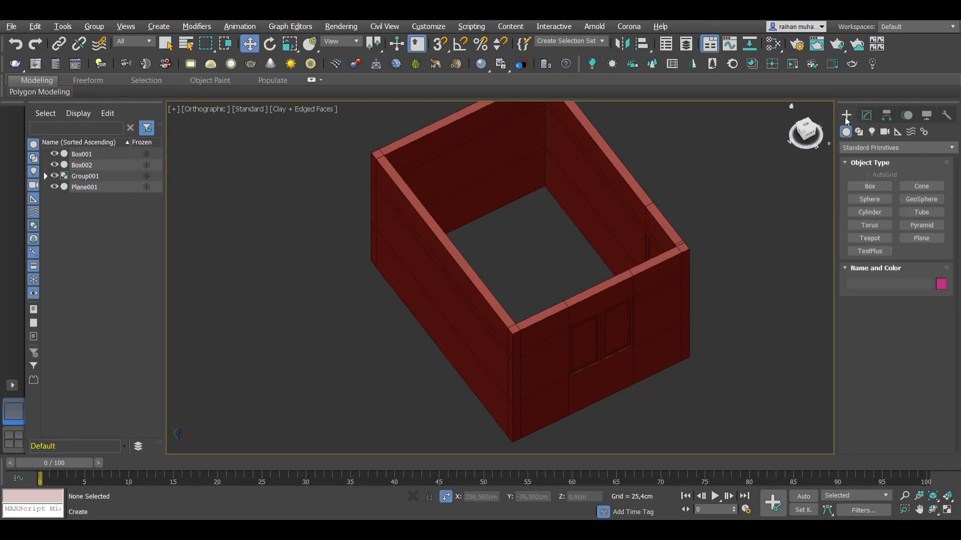
click(921, 238)
scroll(589, 233, down, 3)
key(s)
scroll(589, 230, up, 3)
drag(579, 174, 554, 428)
Adjust the floor plane's vertical offset in the Front view.
alt+middle_drag(565, 350, 574, 281)
key(f)
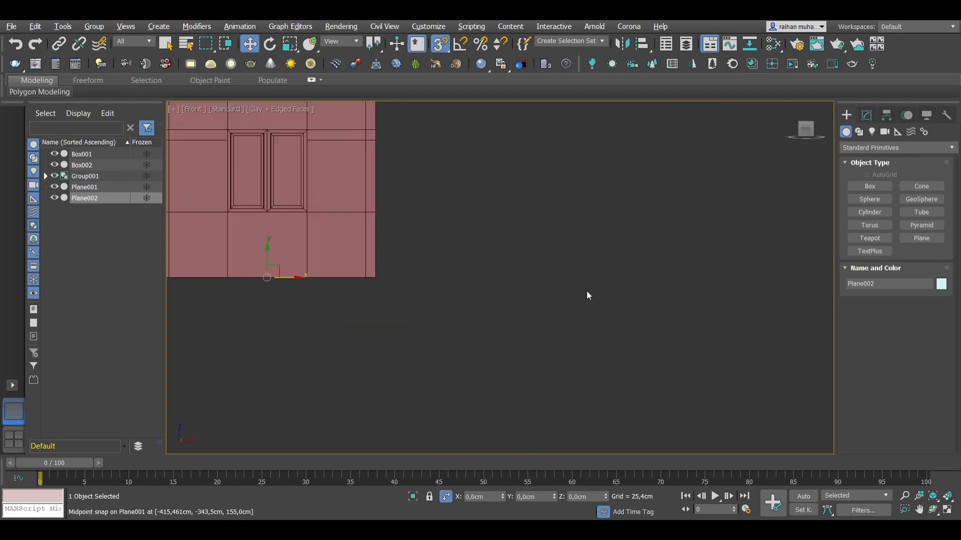
key(z)
click(541, 496)
alt+middle_drag(600, 212, 540, 270)
scroll(601, 250, up, 3)
Apply the FloorGenerator modifier to the floor plane with a maximum board length of 100 cm.
click(866, 115)
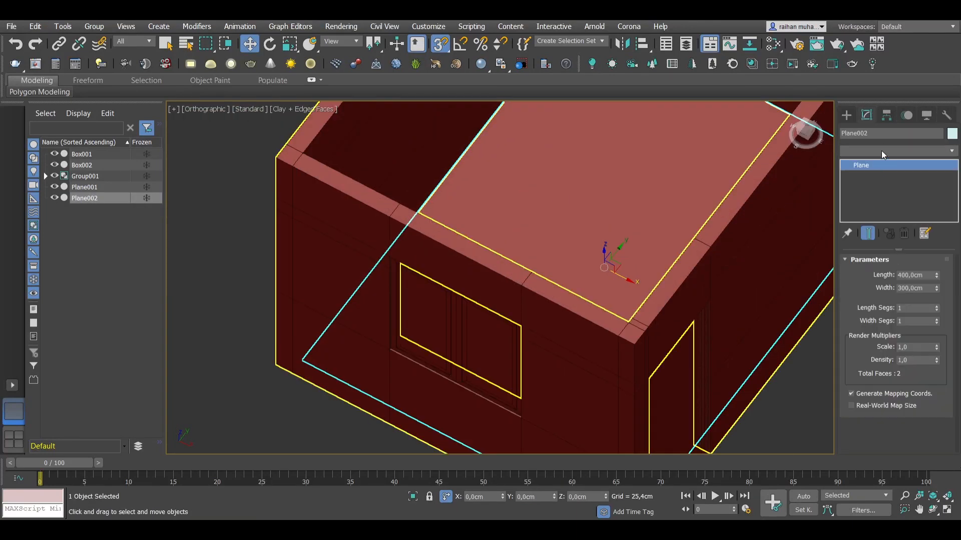
click(881, 151)
text(flo)
key(Return)
scroll(700, 242, down, 3)
alt+middle_drag(701, 242, 793, 269)
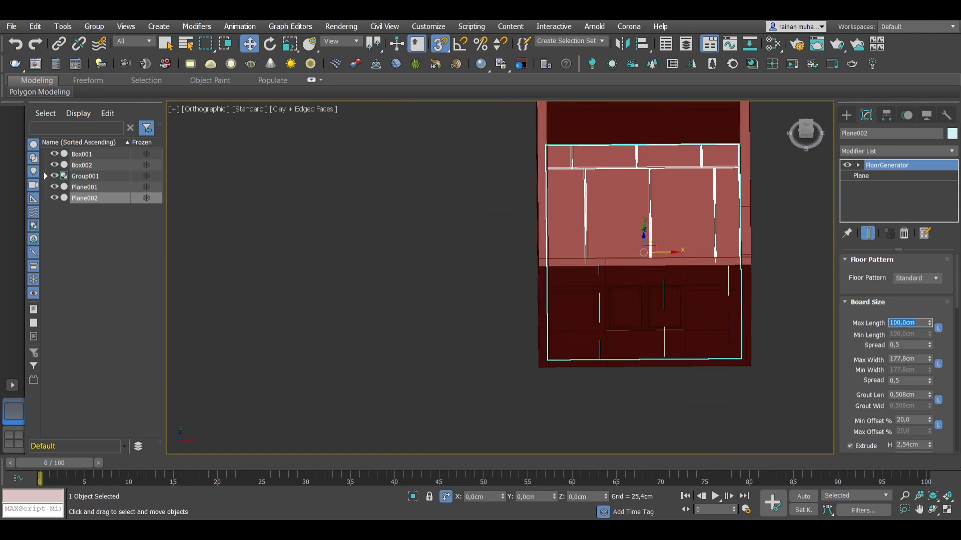
Set the floor boards to 20 cm maximum width, 0.5 cm grout length and 33.4% minimum offset.
text(20)
key(Return)
scroll(651, 236, up, 4)
alt+middle_drag(651, 235, 686, 216)
drag(929, 396, 928, 405)
right_click(933, 408)
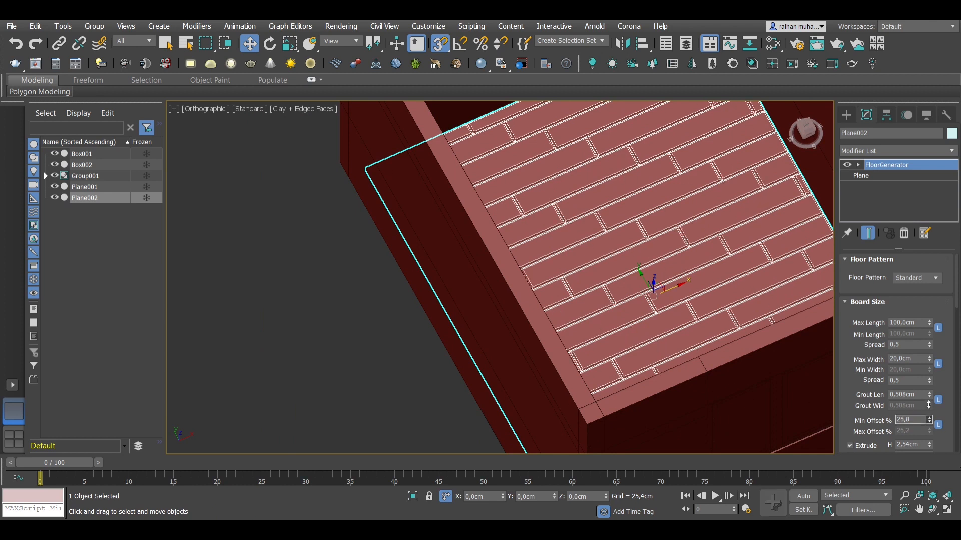
scroll(663, 310, down, 5)
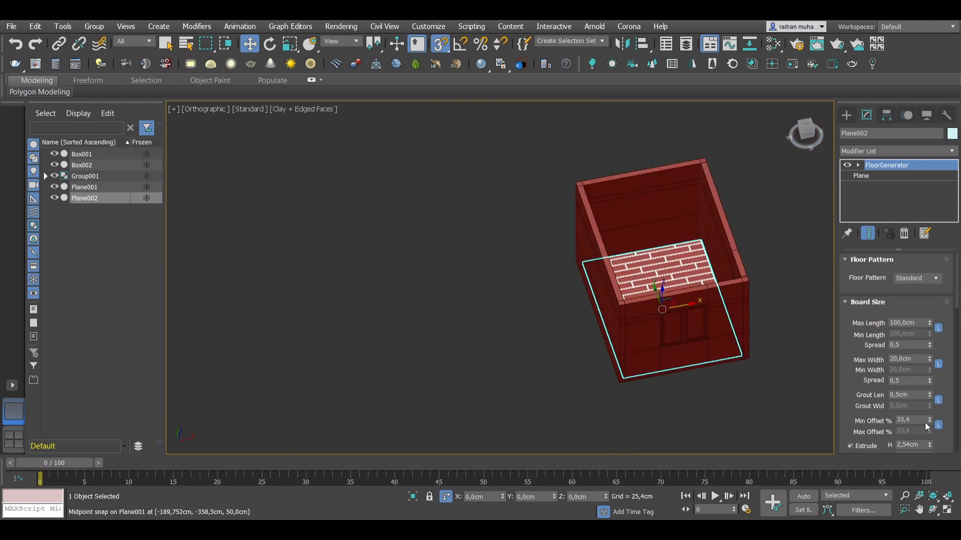
Set the generated floor boards' extrude height and bevel height to 0.5 cm each.
scroll(925, 422, down, 2)
key(Return)
scroll(700, 205, up, 4)
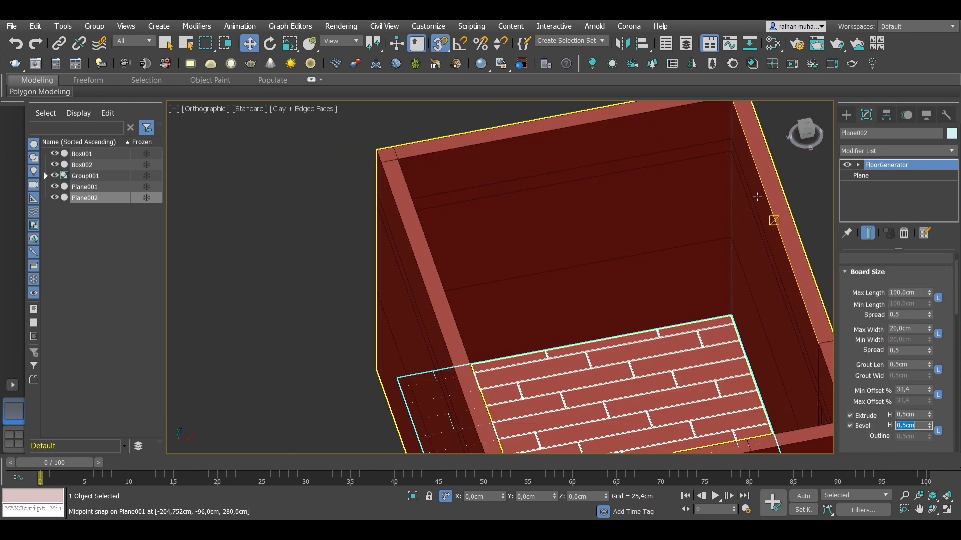
scroll(750, 230, down, 4)
click(766, 247)
Draw a 400 × 300 cm ceiling box between the inner top corners of the room's walls.
alt+middle_drag(766, 247, 773, 237)
scroll(728, 256, down, 2)
scroll(728, 257, up, 5)
click(846, 115)
click(870, 186)
mouse_move(609, 142)
mouse_down()
mouse_move(587, 251)
mouse_move(537, 359)
mouse_up()
click(537, 375)
right_click(694, 293)
click(866, 115)
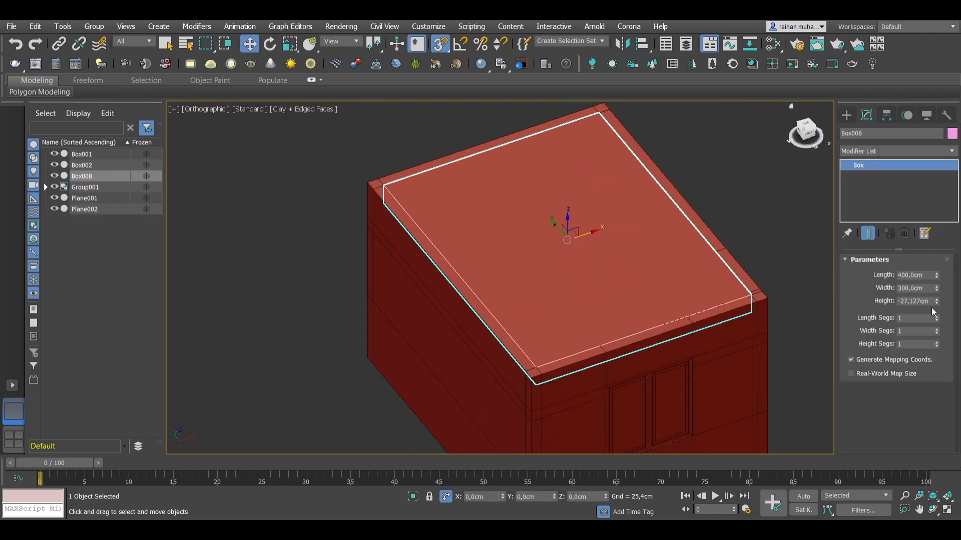
Set the ceiling box's height to -10 cm.
scroll(567, 308, down, 3)
mouse_move(562, 368)
alt+middle_down()
mouse_move(567, 309)
mouse_move(575, 367)
alt+middle_up()
scroll(574, 315, down, 3)
text(-10)
key(Return)
click(691, 280)
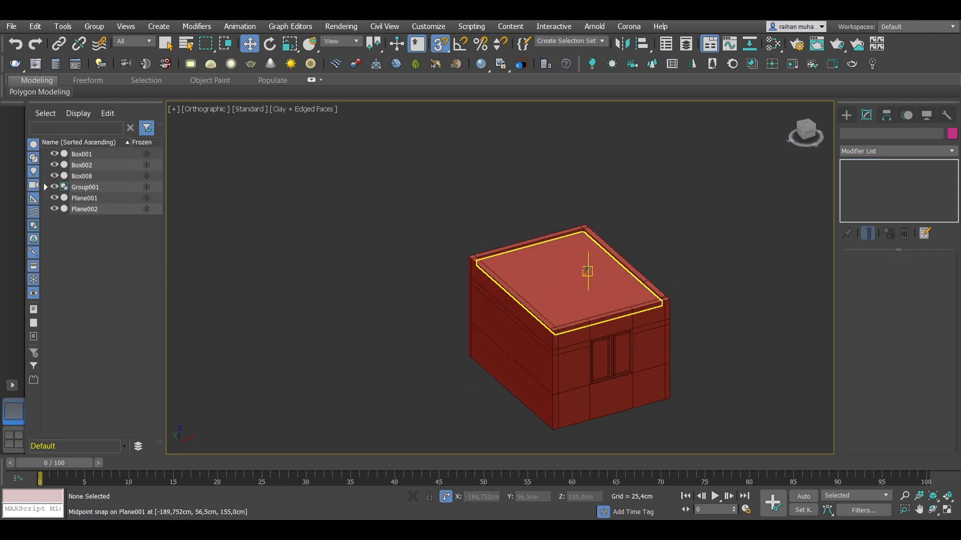
Convert the ceiling box to an Editable Poly.
click(588, 273)
key(t)
key(z)
key(ctrl+e)
Inset the ceiling's top and bottom polygons by 50 cm.
key(4)
click(515, 288)
alt+middle_drag(515, 287, 601, 339)
ctrl+click(496, 265)
scroll(940, 384, down, 1)
click(940, 421)
middle_drag(426, 236, 524, 304)
drag(523, 305, 487, 305)
text(50)
key(Return)
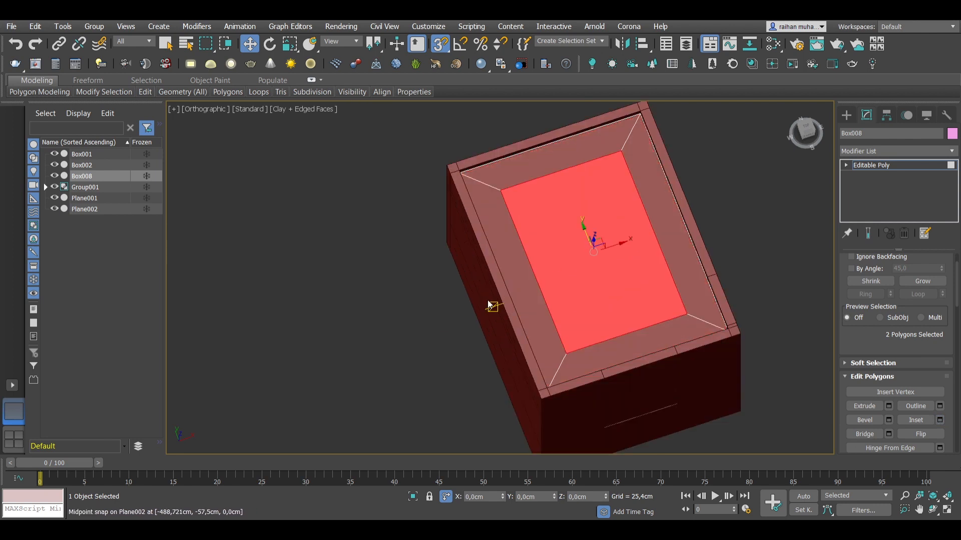
Bridge the two inset ceiling polygons to cut a rectangular opening through the slab.
click(864, 434)
alt+middle_drag(583, 345, 608, 272)
scroll(900, 300, up, 1)
click(908, 275)
Draw a 430 × 330 cm roof box across the outer wall corners with a height of 20 cm.
click(846, 115)
click(868, 188)
drag(621, 148, 570, 256)
scroll(609, 320, up, 5)
click(575, 393)
key(w)
click(866, 115)
drag(931, 301, 848, 293)
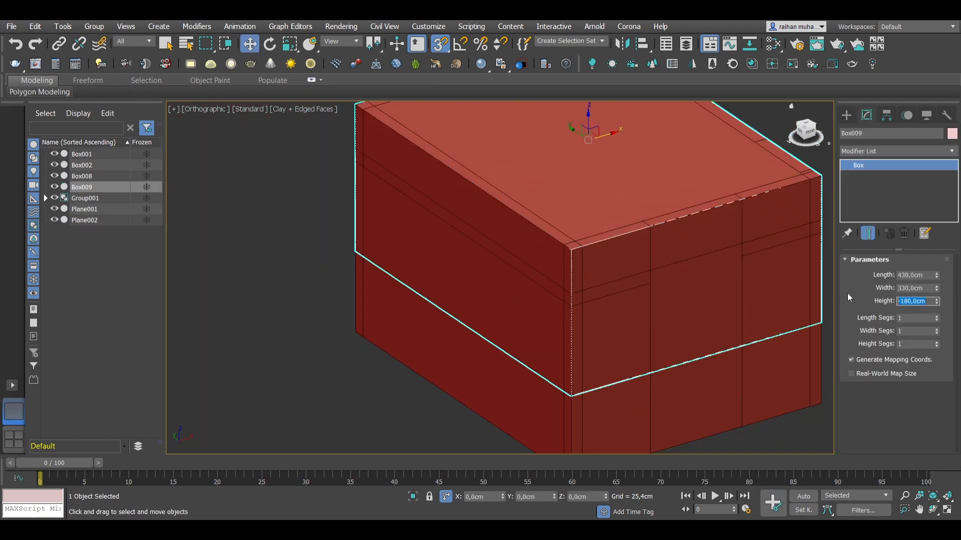
text(20)
key(Return)
scroll(606, 239, down, 5)
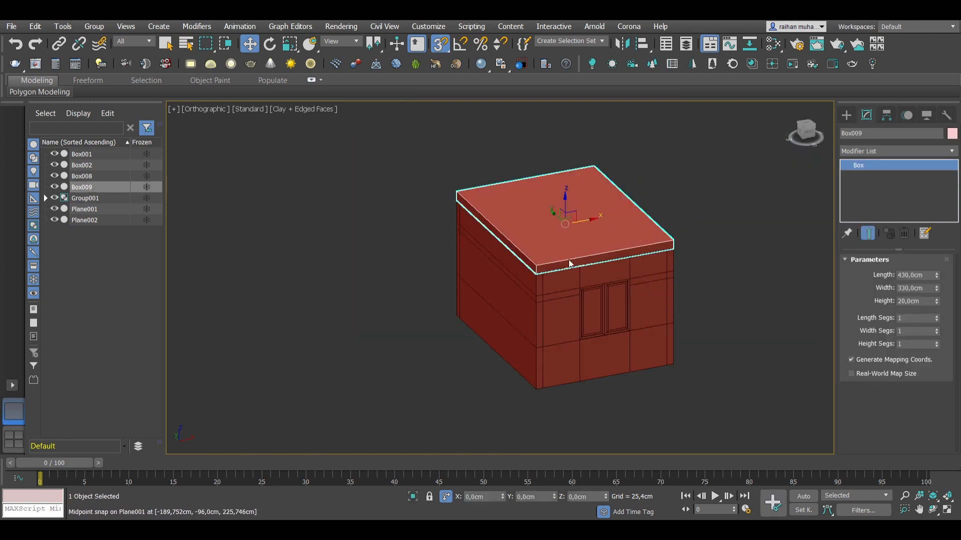
Create a wardrobe box beside the room with length 130 cm, width 55 cm and height 210 cm.
alt+middle_drag(555, 280, 515, 320)
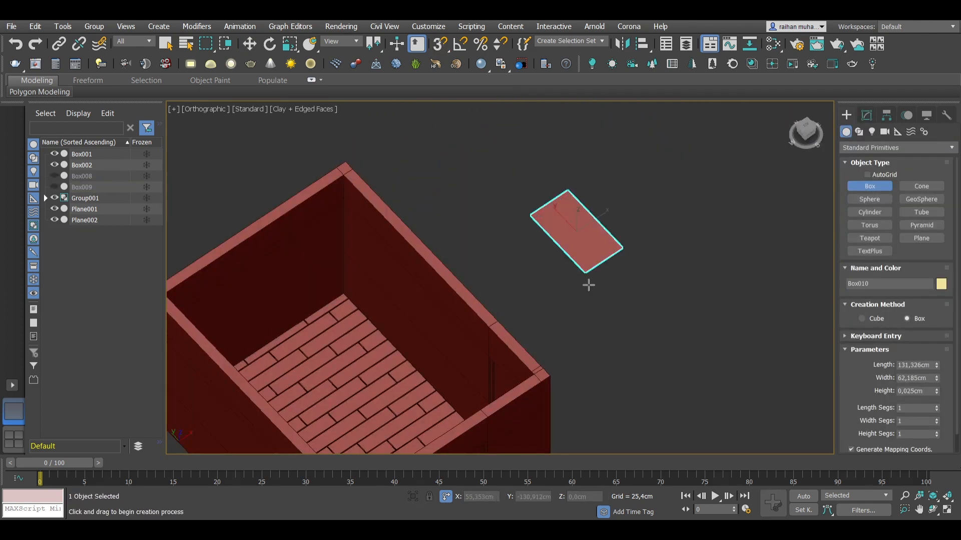
click(579, 224)
key(w)
click(866, 115)
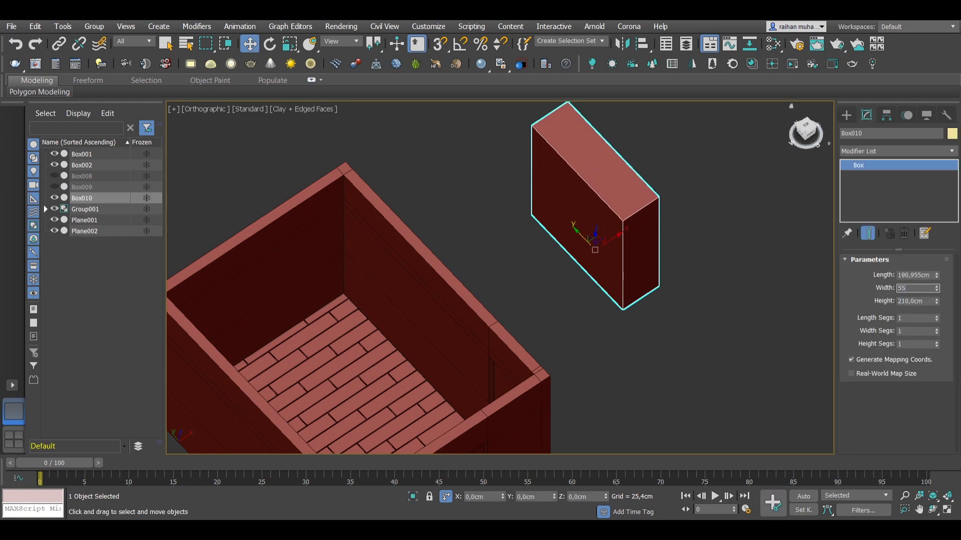
alt+middle_drag(604, 260, 599, 236)
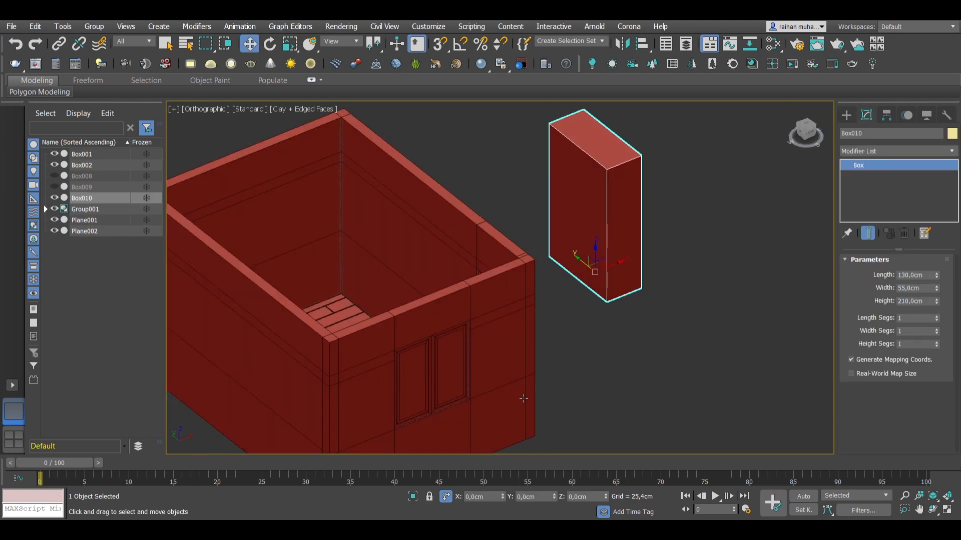
Isolate the wardrobe box so the room objects are hidden.
key(alt+q)
alt+middle_drag(563, 384, 684, 355)
click(683, 355)
scroll(586, 330, up, 1)
scroll(602, 319, down, 1)
click(846, 115)
click(869, 186)
scroll(504, 393, up, 1)
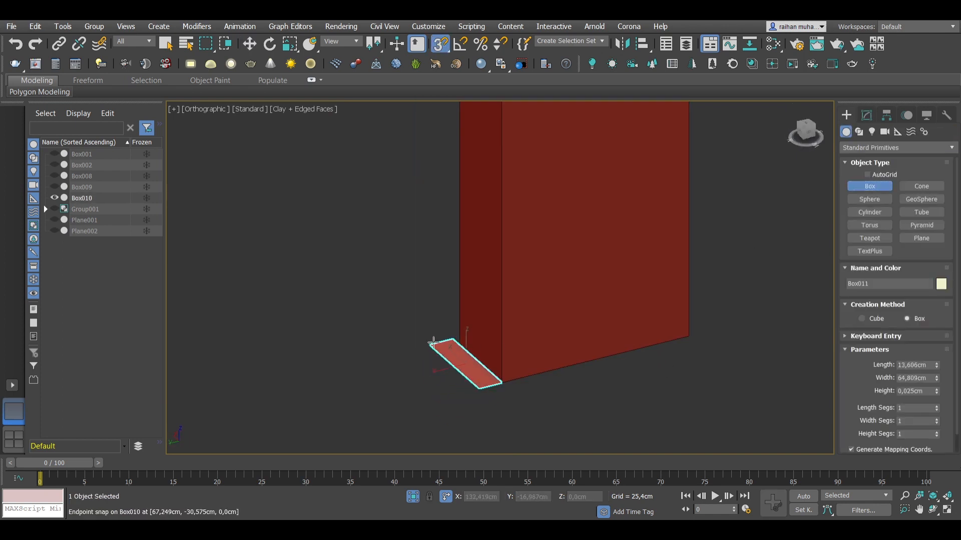
right_click(471, 344)
Set the wardrobe box's length to 124 cm to leave room for side panels.
click(485, 337)
click(866, 115)
double_click(921, 290)
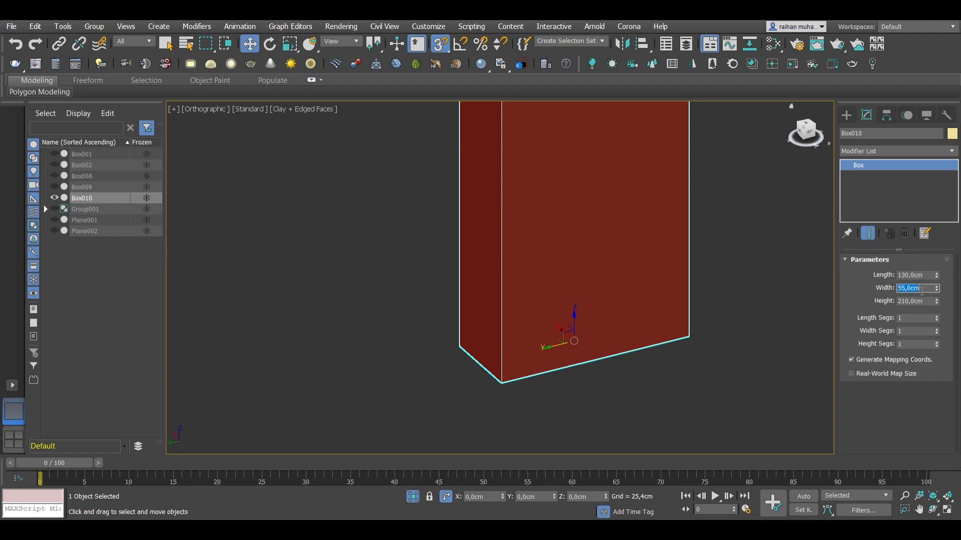
key(Return)
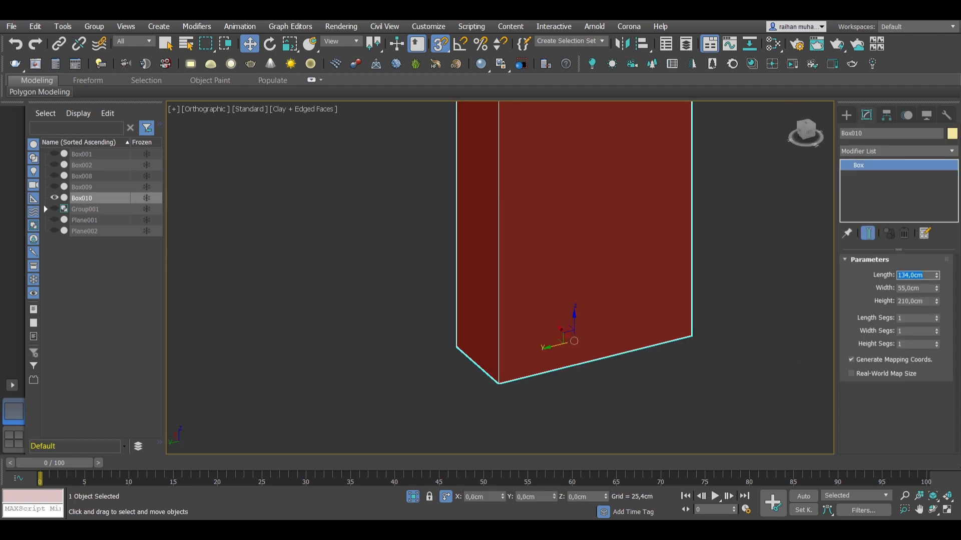
scroll(643, 304, down, 3)
alt+middle_drag(642, 304, 595, 321)
click(702, 326)
Draw a side panel box 55 cm wide and 210 cm high on the wardrobe's end, with a length of 3 cm.
click(846, 115)
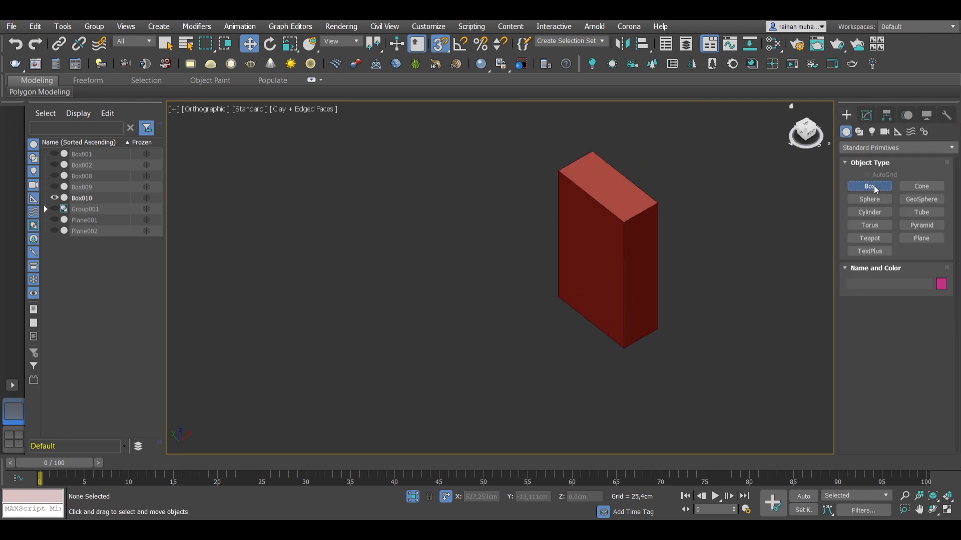
click(872, 187)
scroll(665, 345, up, 3)
key(s)
drag(581, 352, 582, 351)
middle_drag(581, 350, 558, 450)
click(629, 155)
right_click(631, 156)
click(866, 116)
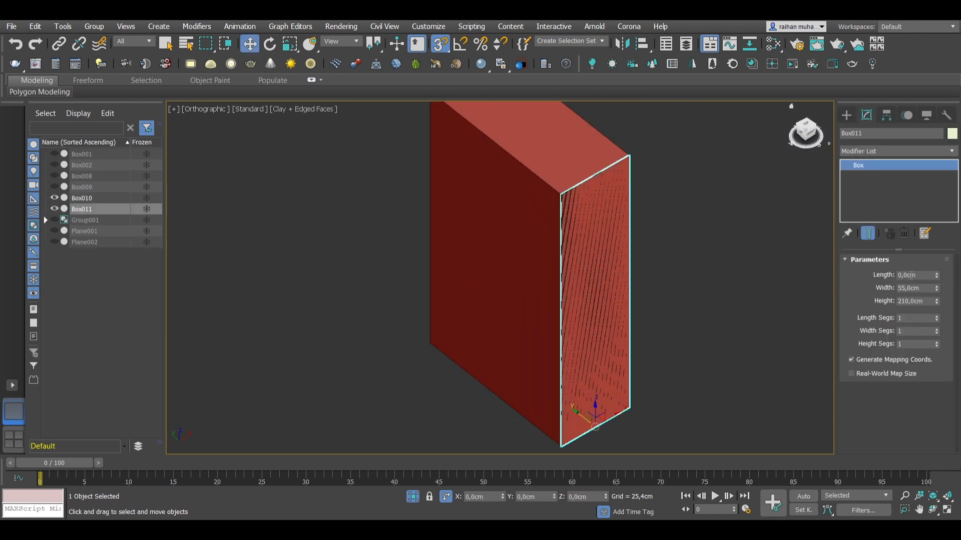
key(Return)
Snap the side panel flush against the wardrobe's end and copy it to the opposite end.
drag(574, 415, 600, 435)
scroll(586, 212, up, 5)
drag(639, 221, 628, 245)
scroll(630, 230, down, 4)
alt+middle_drag(626, 256, 668, 220)
scroll(668, 220, up, 4)
scroll(600, 215, down, 5)
mouse_move(670, 218)
shift+mouse_down()
mouse_move(496, 205)
mouse_move(522, 204)
shift+mouse_up()
click(452, 300)
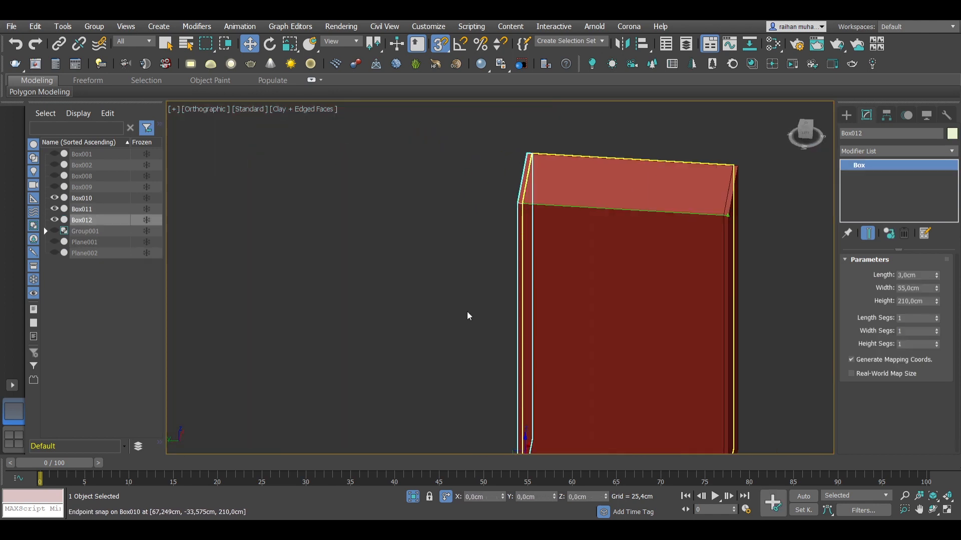
Draw a top panel box across the wardrobe and both side panels with a height of 5 cm.
scroll(471, 300, down, 3)
alt+middle_drag(500, 301, 713, 281)
click(713, 280)
click(846, 115)
click(868, 189)
scroll(581, 219, up, 6)
drag(695, 145, 377, 356)
click(380, 323)
right_click(383, 321)
click(866, 117)
text(5)
key(Return)
scroll(665, 266, down, 6)
Set the central wardrobe box's width to 53 cm and align it with the back edges of the side panels.
alt+middle_drag(645, 253, 588, 176)
click(611, 240)
key(Return)
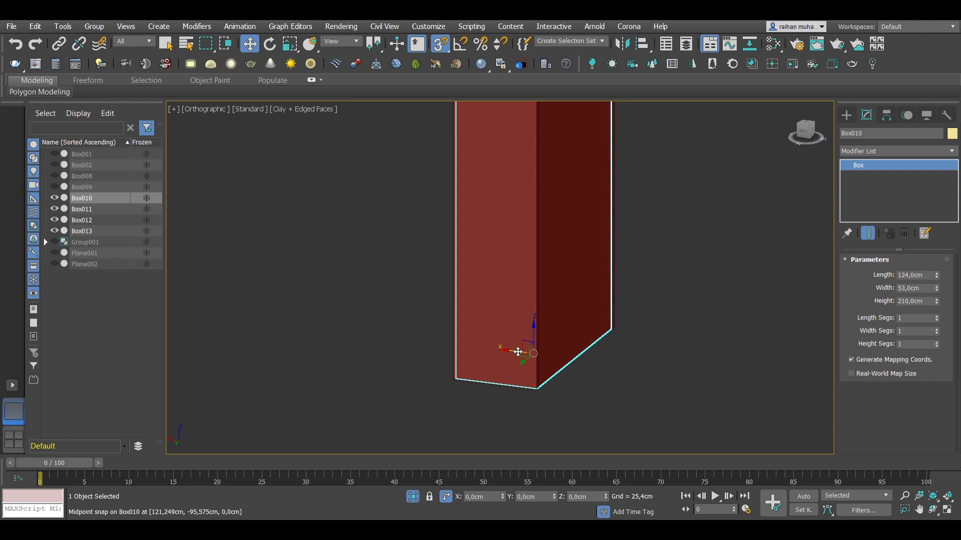
alt+middle_drag(518, 351, 450, 357)
scroll(451, 356, up, 5)
scroll(564, 345, down, 8)
alt+middle_drag(564, 345, 450, 340)
scroll(621, 338, up, 4)
click(682, 326)
Divide the central wardrobe box into two length segments.
scroll(678, 325, down, 2)
alt+middle_drag(675, 320, 596, 313)
click(600, 312)
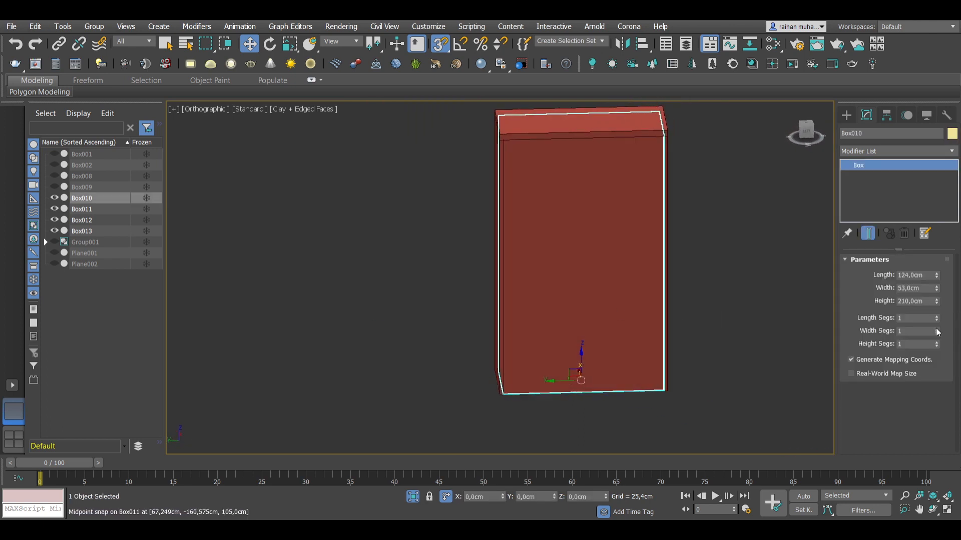
alt+middle_drag(698, 294, 740, 254)
click(740, 254)
middle_drag(780, 205, 741, 258)
Draw a door box 62 cm long, 2 cm wide and 210 cm high over one half of the wardrobe's front.
click(846, 115)
click(869, 190)
scroll(568, 386, up, 3)
drag(549, 389, 684, 334)
scroll(684, 332, down, 6)
middle_drag(668, 145, 654, 291)
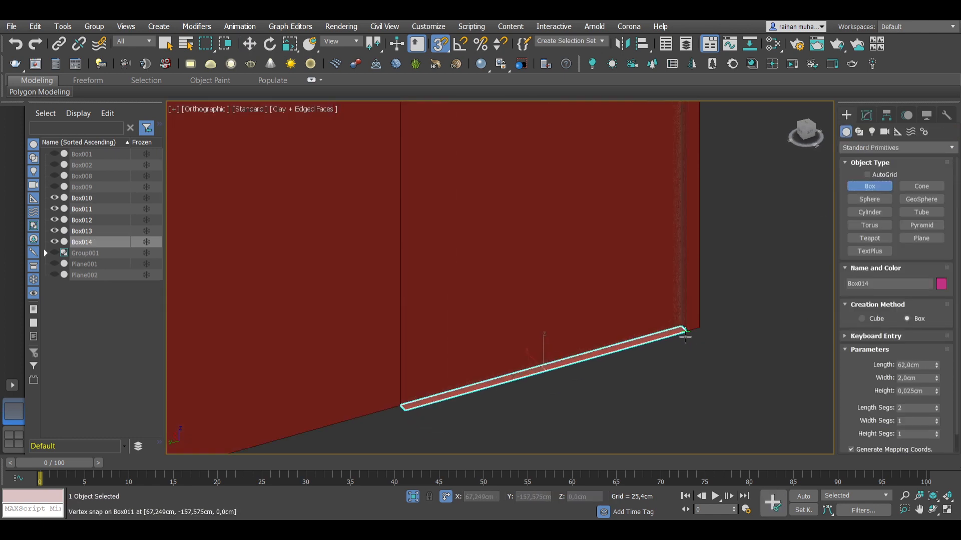
scroll(654, 292, up, 3)
click(680, 238)
right_click(675, 247)
Set the door to 61 cm length, 205 cm height and one length segment, and raise it within its opening in the Left view.
key(l)
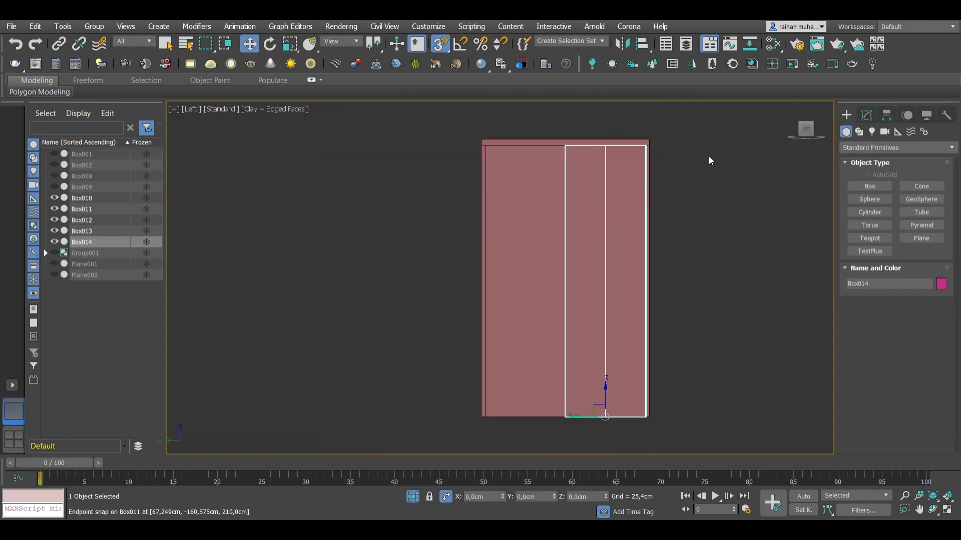
click(866, 115)
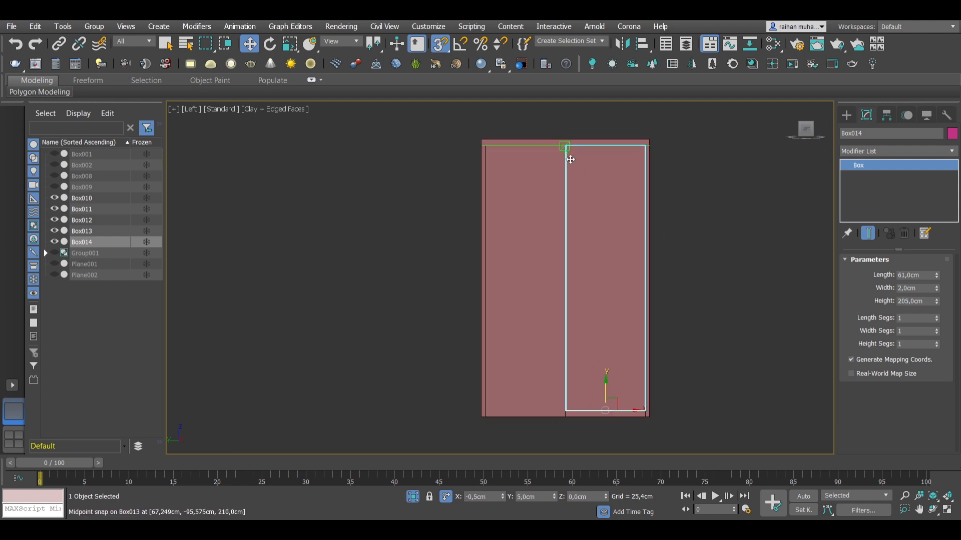
scroll(629, 275, down, 2)
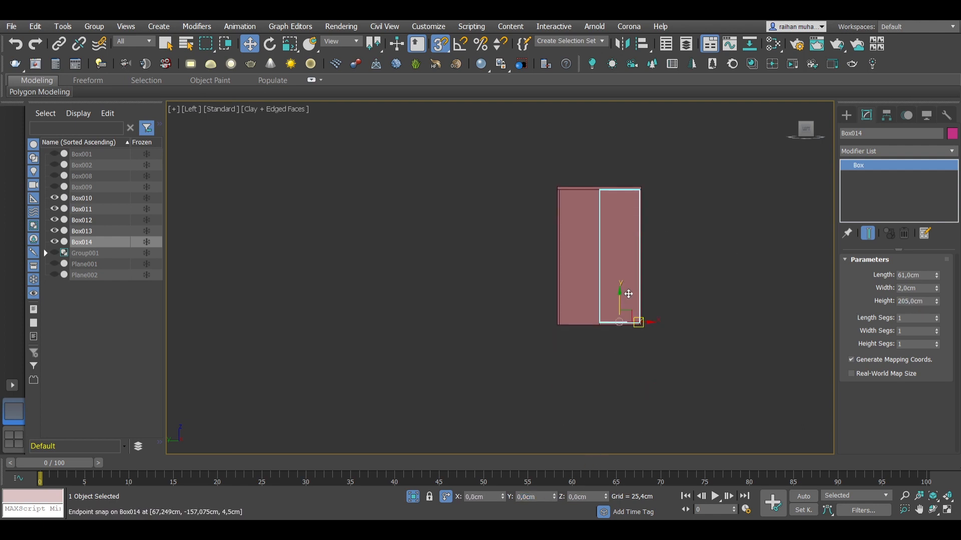
scroll(620, 338, up, 3)
scroll(557, 343, up, 1)
Copy the door onto the other half of the wardrobe's front, leaving a narrow gap between the doors.
click(660, 352)
drag(558, 353, 397, 365)
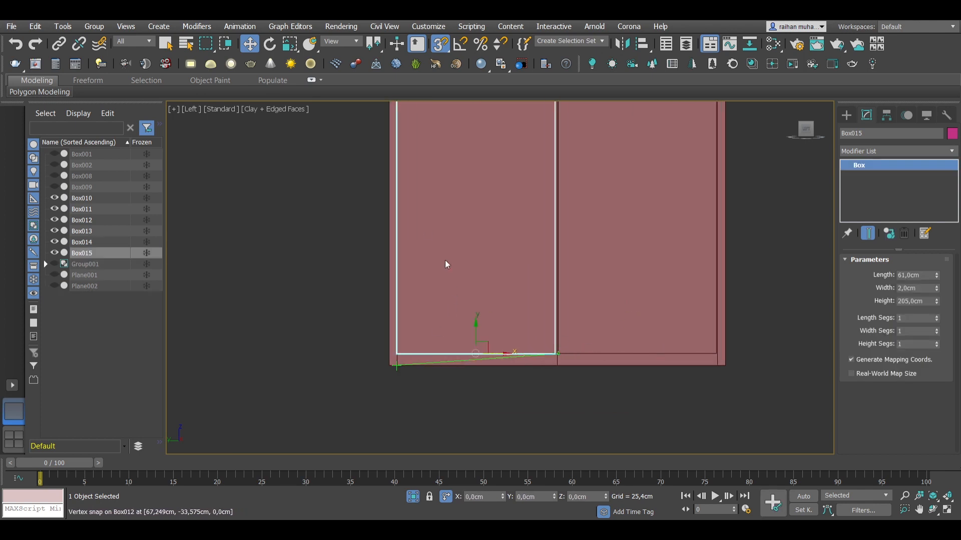
scroll(552, 353, up, 4)
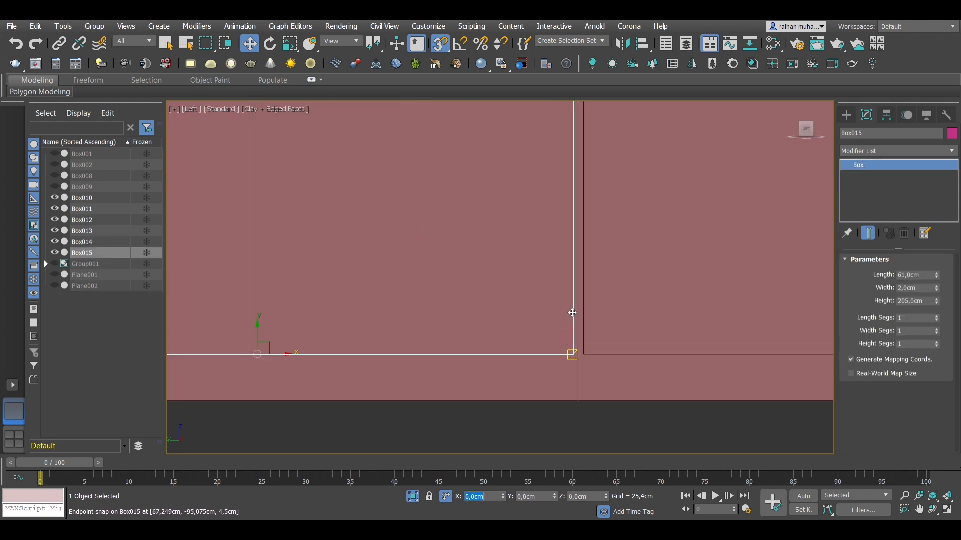
scroll(566, 317, down, 7)
alt+middle_drag(566, 317, 579, 330)
scroll(584, 277, up, 2)
Convert the first door to an Editable Poly and inset and recess its front polygon to form a frame.
click(575, 256)
alt+middle_drag(574, 251, 594, 280)
scroll(667, 348, down, 2)
key(4)
click(615, 205)
scroll(887, 429, down, 1)
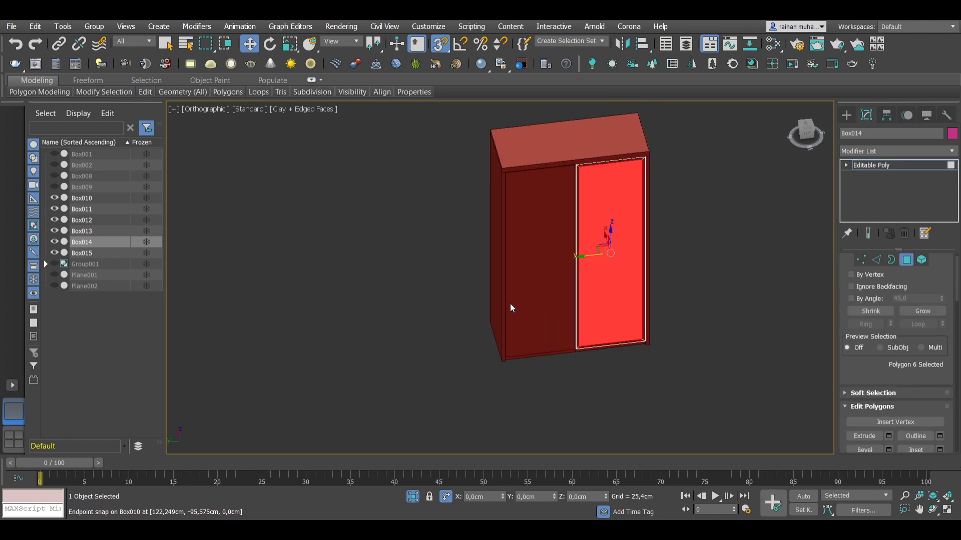
scroll(472, 335, up, 6)
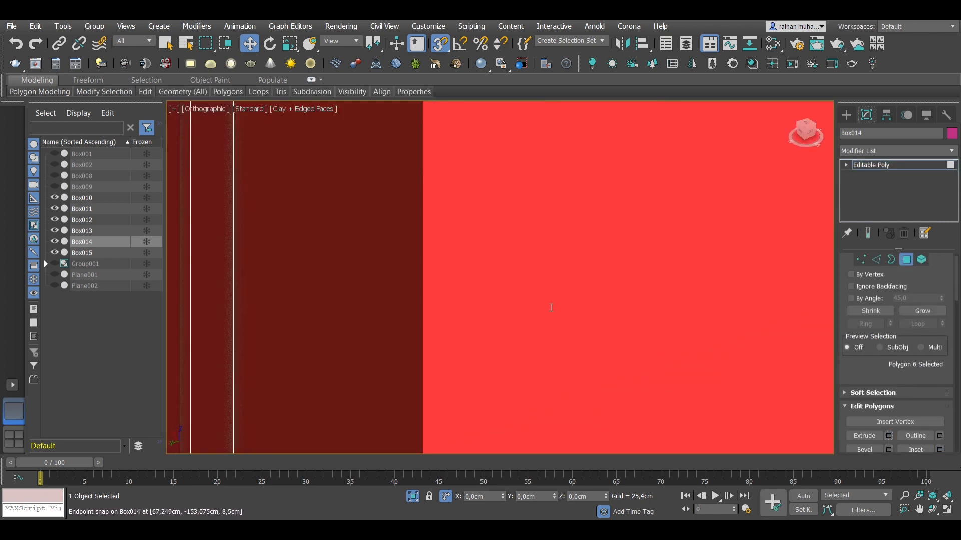
scroll(645, 355, down, 3)
scroll(922, 288, down, 4)
key(2)
click(787, 350)
Draw a panel box 53 cm long, 1 cm wide and 197 cm high inside the first door's frame, snapping to the frame's corners.
click(846, 115)
click(869, 186)
scroll(718, 335, up, 4)
drag(705, 336, 569, 218)
scroll(599, 358, down, 3)
middle_drag(360, 380, 569, 218)
drag(568, 218, 328, 341)
scroll(400, 280, down, 7)
scroll(398, 160, up, 5)
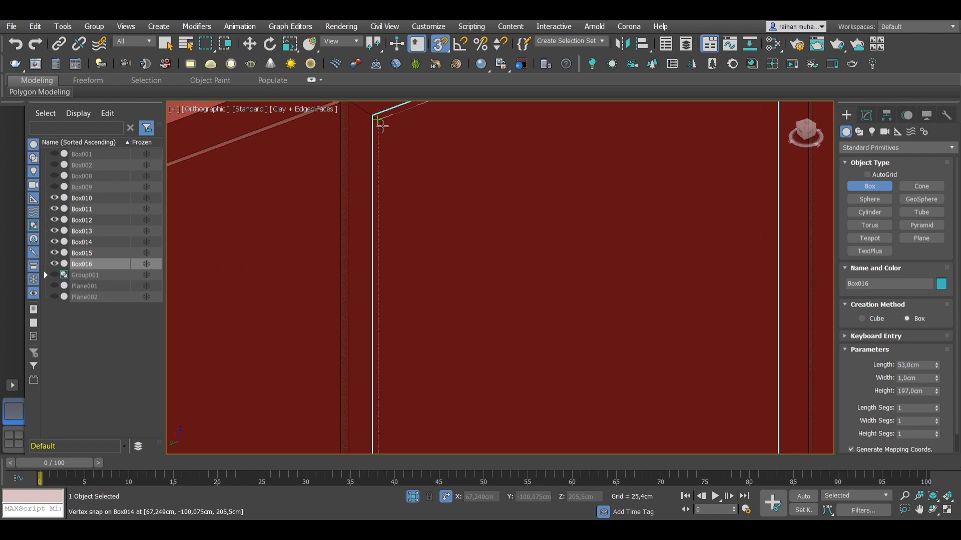
click(382, 125)
key(w)
Group all the wardrobe parts into one object with the default group name.
scroll(496, 226, down, 6)
alt+middle_drag(496, 226, 423, 220)
click(587, 295)
key(ctrl+a)
click(95, 27)
click(104, 39)
key(Return)
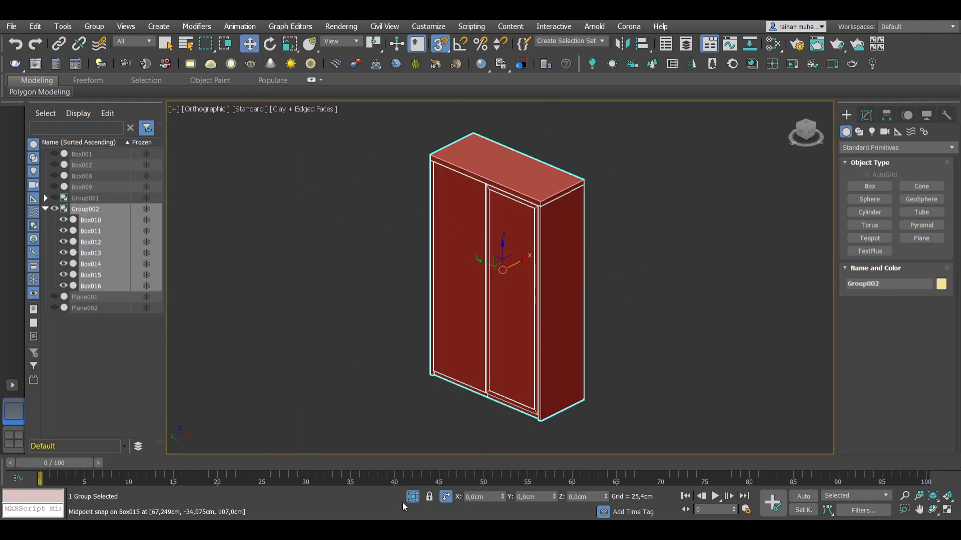
Exit isolation and snap the wardrobe group into the corner of the room in the Top view.
click(413, 496)
key(t)
scroll(558, 292, up, 3)
middle_drag(595, 347, 609, 304)
key(s)
drag(617, 302, 256, 204)
scroll(426, 175, up, 5)
scroll(428, 189, down, 10)
alt+middle_drag(428, 189, 490, 155)
click(521, 149)
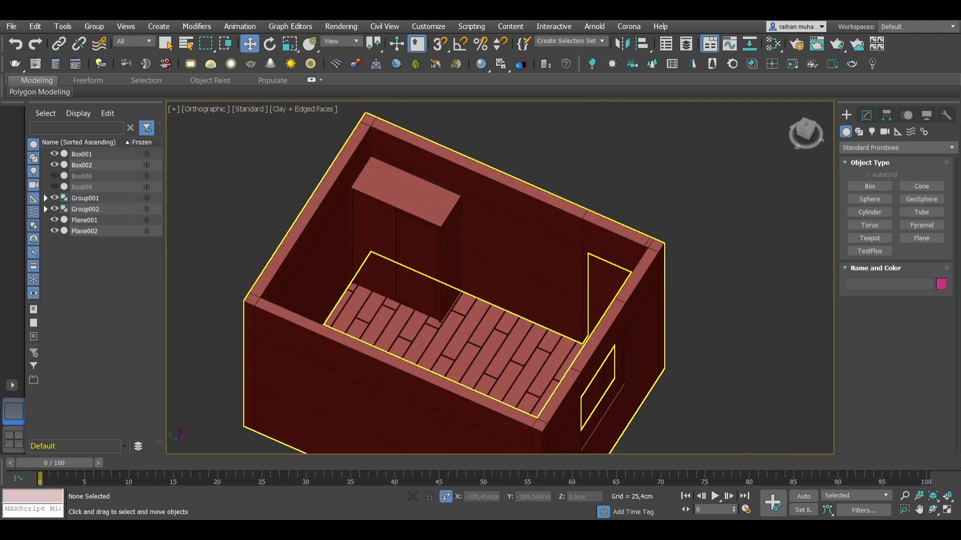
Draw a box about 147 by 48 cm along the wall beside the wardrobe, set its height to 100 cm and isolate it.
alt+middle_drag(515, 291, 550, 312)
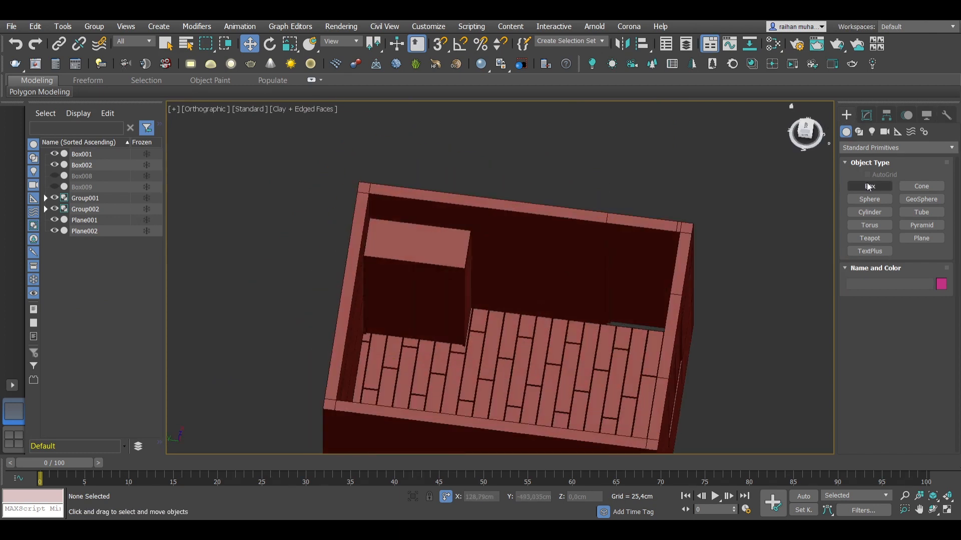
click(869, 185)
key(s)
scroll(463, 283, up, 9)
scroll(468, 245, down, 8)
mouse_move(468, 245)
mouse_down()
mouse_move(669, 335)
mouse_move(693, 320)
mouse_up()
click(665, 187)
key(w)
click(866, 115)
text(100)
click(411, 498)
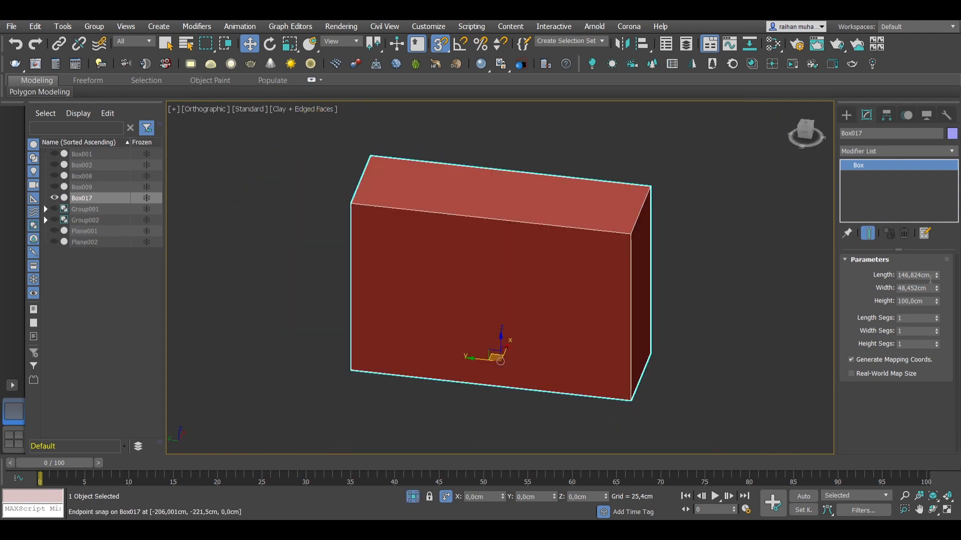
Set the desk box to 120 cm length, 55 cm width and 75 cm height.
text(120)
key(Return)
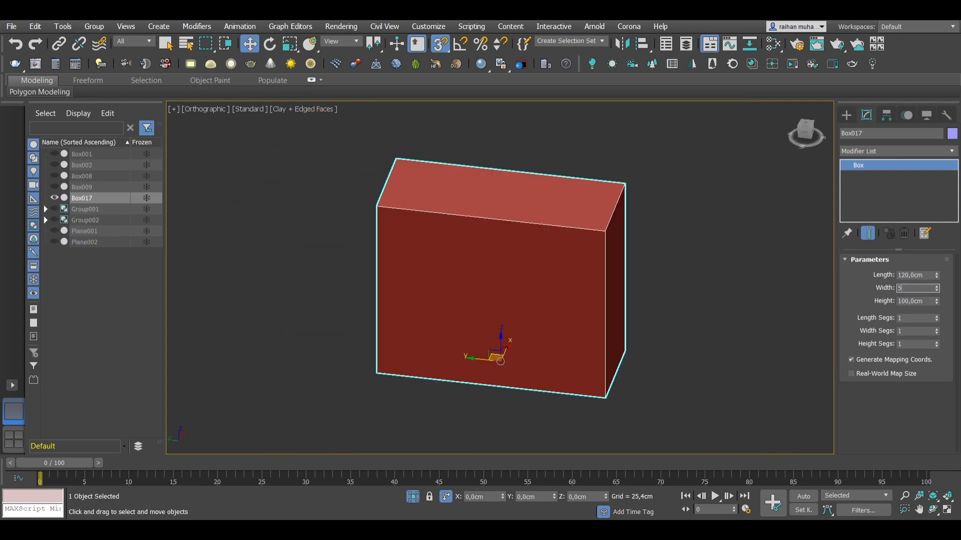
text(55)
key(Return)
text(75)
key(Return)
scroll(613, 258, down, 4)
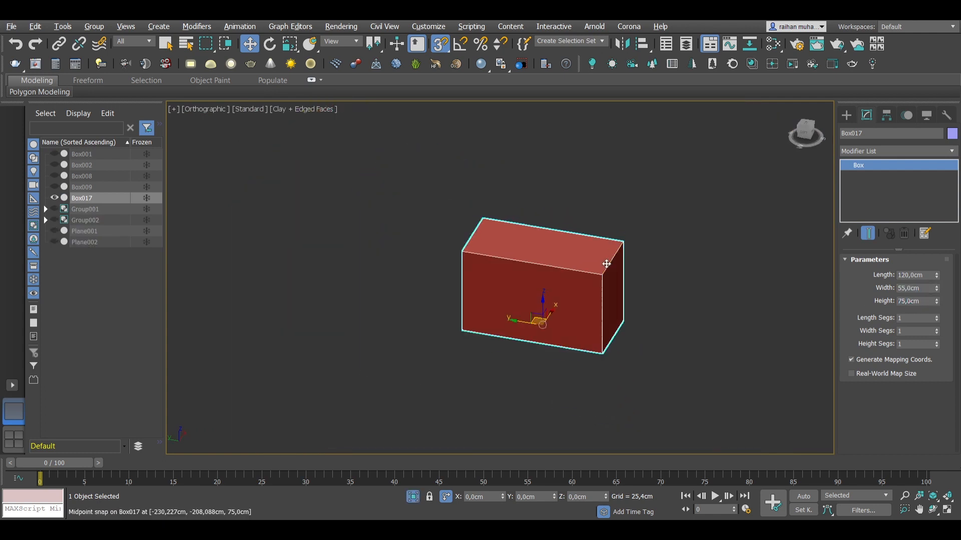
Check the desk box's placement in the room, isolate it again and set its length to 114 cm.
alt+middle_drag(614, 259, 566, 250)
click(626, 270)
alt+middle_drag(593, 313, 613, 322)
scroll(608, 328, up, 3)
click(413, 497)
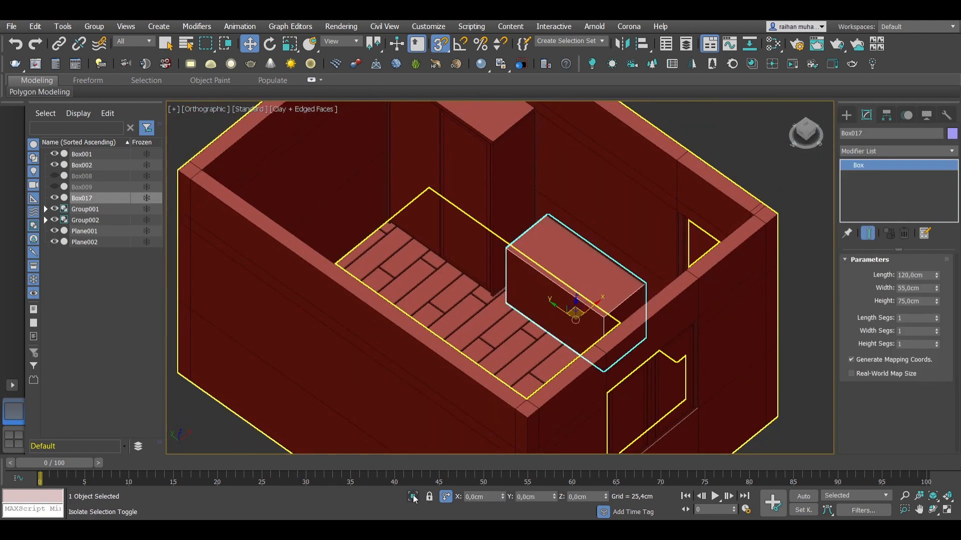
click(413, 497)
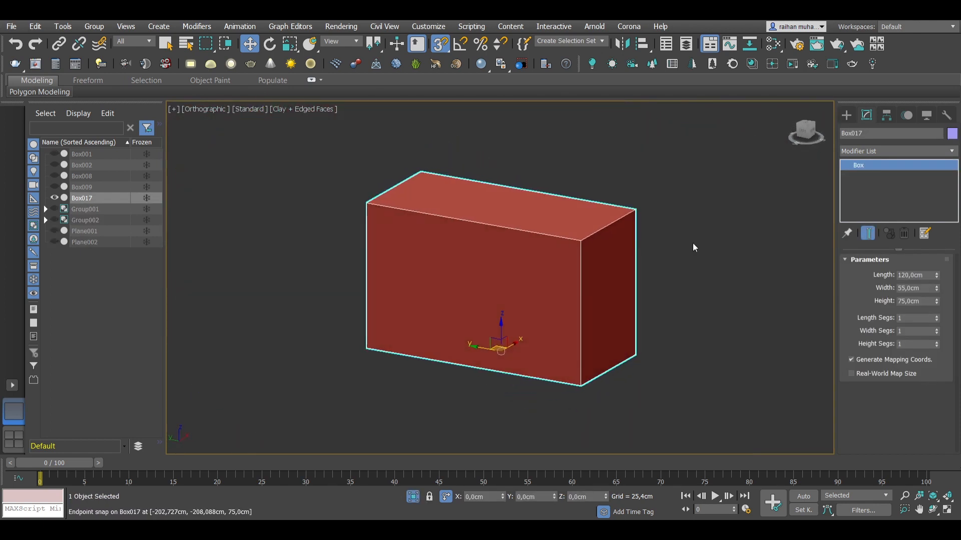
text(114)
key(Return)
click(746, 225)
Draw a side panel box at one end of the desk block and set its length to 3 cm.
click(846, 115)
click(869, 186)
mouse_move(611, 326)
mouse_down()
mouse_move(670, 292)
mouse_move(644, 309)
mouse_up()
click(670, 149)
key(w)
click(866, 116)
double_click(908, 275)
text(3)
key(Return)
Snap the side panel against the end of the desk block and copy it to the opposite end.
key(s)
scroll(626, 185, up, 8)
key(s)
drag(651, 202, 542, 177)
scroll(540, 180, down, 4)
alt+middle_drag(541, 180, 566, 150)
middle_drag(560, 430, 559, 300)
mouse_move(557, 321)
shift+mouse_down()
mouse_move(339, 311)
mouse_move(321, 298)
shift+mouse_up()
click(484, 321)
scroll(485, 324, down, 5)
click(486, 341)
Draw a desktop box 120 by 55 cm across the block and both side panels, and set its height to 3 cm.
alt+middle_drag(485, 341, 541, 370)
click(846, 115)
click(871, 187)
scroll(620, 190, up, 4)
drag(623, 189, 520, 306)
scroll(410, 340, up, 6)
click(521, 268)
key(w)
click(866, 115)
double_click(908, 302)
text(3)
key(Return)
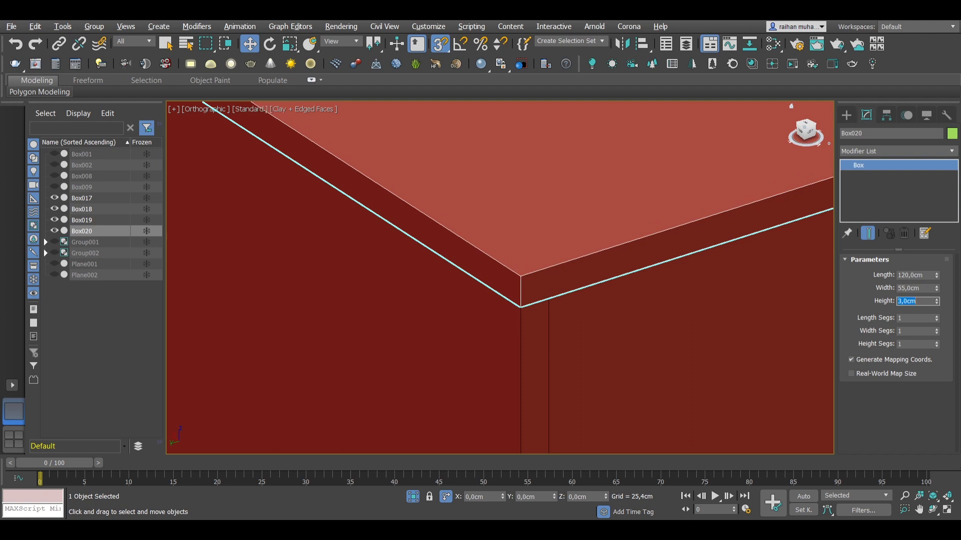
Set the inner block's length to 50 cm and snap it against one side panel as the drawer cabinet.
scroll(590, 225, down, 8)
click(603, 231)
text(50)
key(Return)
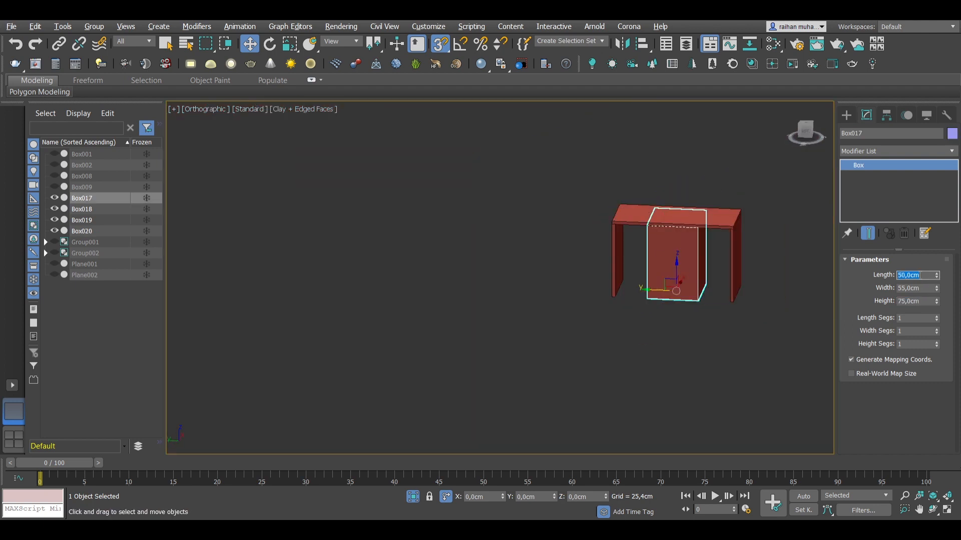
alt+middle_drag(647, 284, 665, 296)
scroll(660, 298, up, 7)
drag(643, 329, 518, 341)
scroll(570, 307, down, 7)
Set the drawer cabinet's width to 53 cm and snap its back flush with the side panel's back edge.
alt+middle_drag(570, 308, 504, 300)
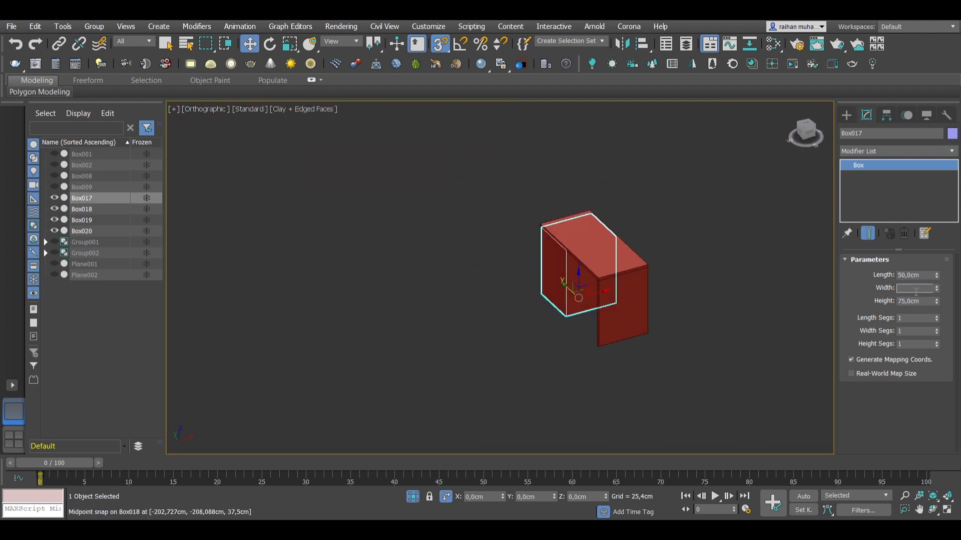
alt+middle_drag(602, 294, 594, 283)
scroll(594, 283, up, 4)
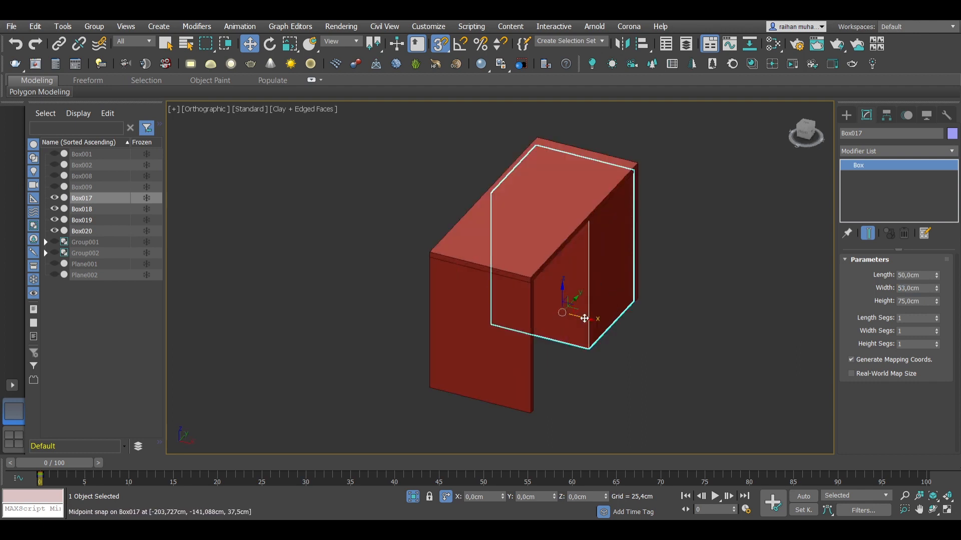
scroll(589, 327, up, 4)
alt+middle_drag(652, 315, 676, 259)
scroll(710, 275, down, 4)
Convert the drawer cabinet to an Editable Poly and connect its vertical edges with a horizontal line 5 cm above the floor.
key(l)
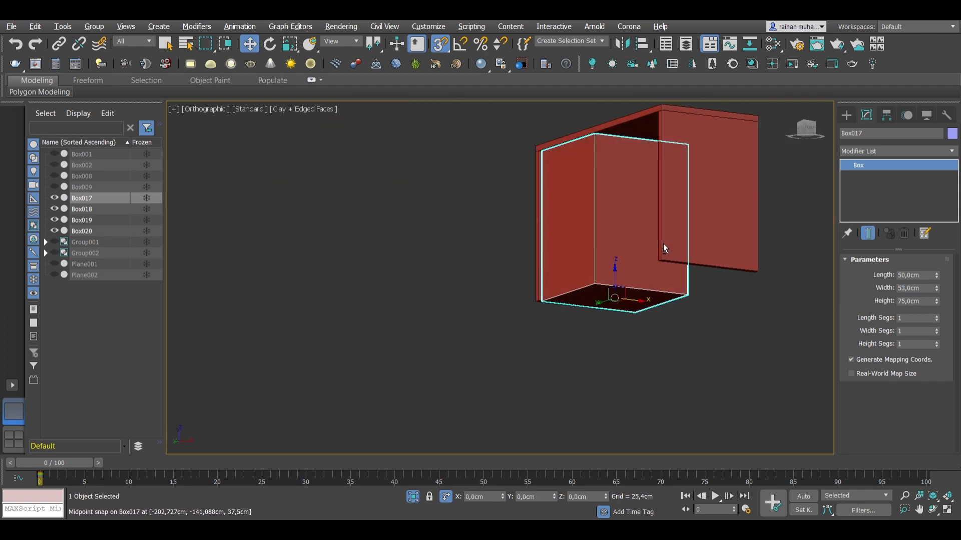
scroll(638, 278, up, 5)
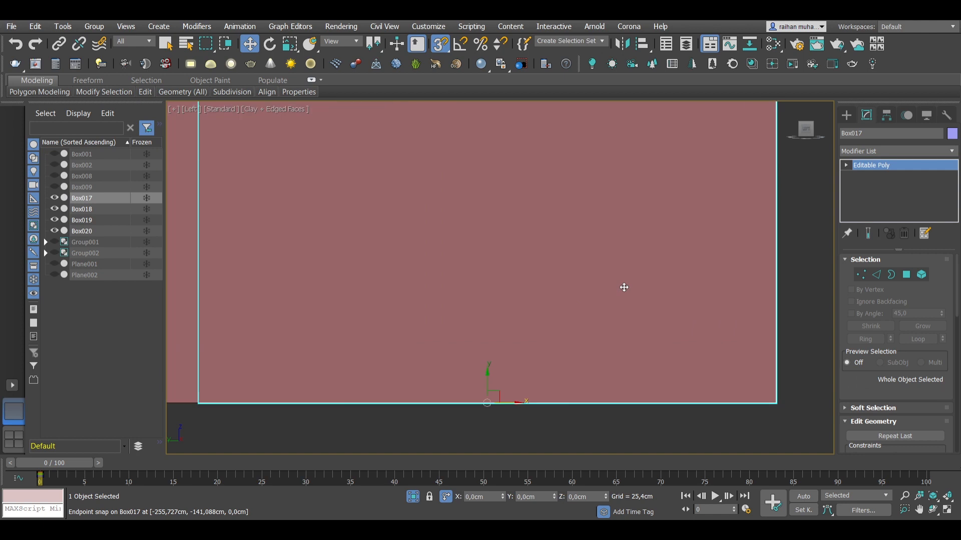
scroll(624, 288, down, 5)
key(2)
drag(701, 220, 488, 252)
scroll(915, 400, down, 4)
click(918, 415)
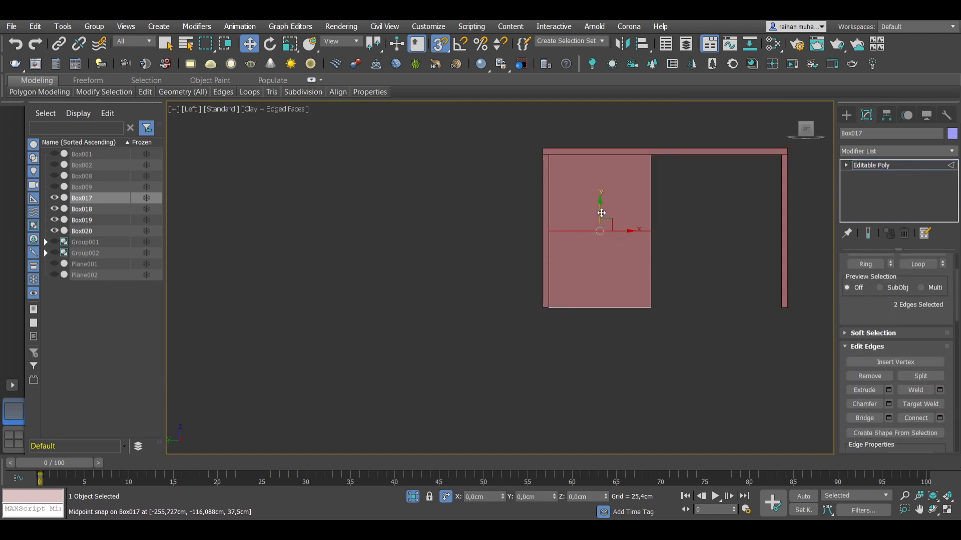
click(703, 319)
scroll(704, 254, up, 3)
middle_drag(682, 218, 773, 272)
scroll(773, 273, down, 3)
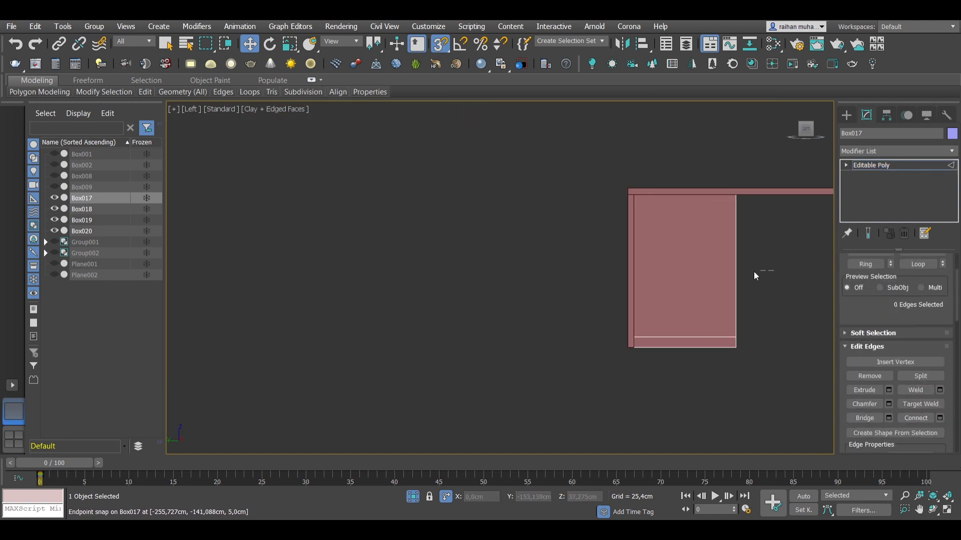
Connect the vertical edges above the plinth with two horizontal lines, dividing the cabinet front into three drawer sections.
click(511, 283)
alt+middle_drag(651, 282, 741, 304)
middle_drag(740, 304, 655, 292)
key(2)
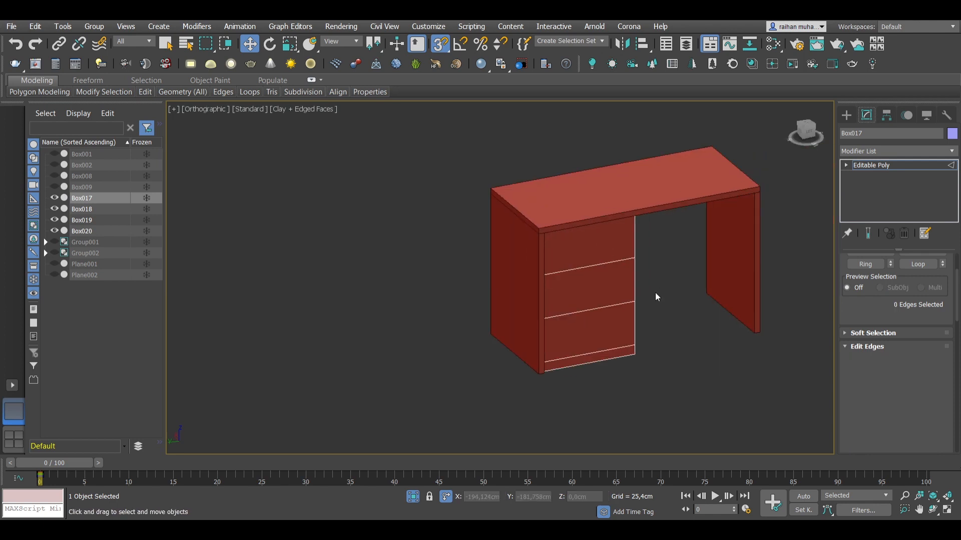
Draw a drawer front 2 cm wide over the lowest section, sized 49 cm long and 22.333 cm high with a narrow gap all around.
scroll(703, 278, up, 3)
key(alt+b)
scroll(590, 384, up, 5)
drag(633, 368, 579, 343)
middle_drag(578, 343, 644, 243)
drag(643, 243, 332, 340)
click(337, 170)
right_click(336, 170)
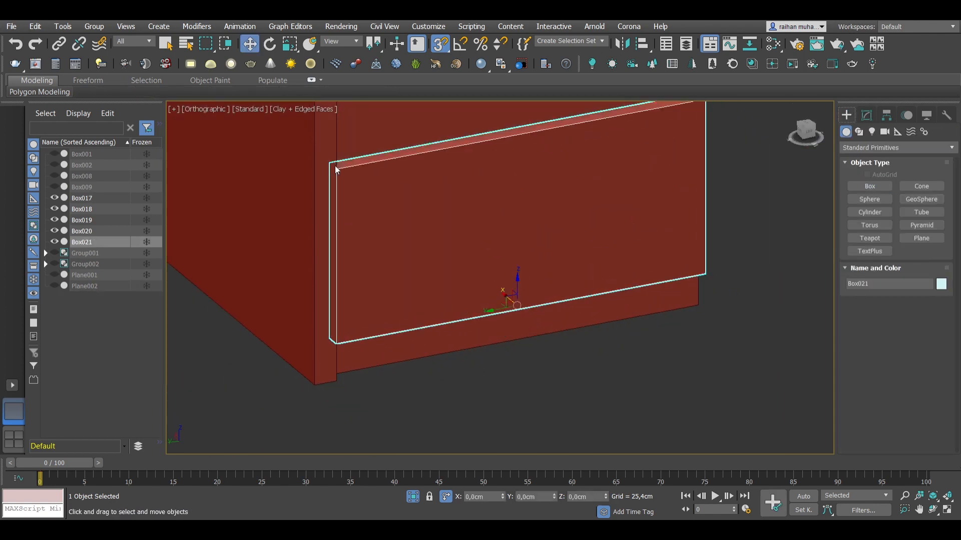
key(l)
click(866, 115)
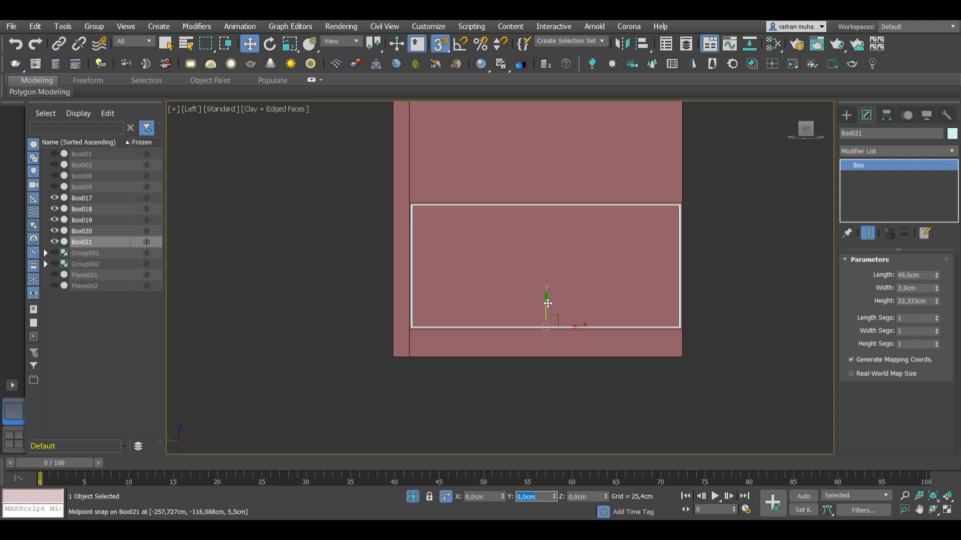
Copy the drawer front upward onto the middle and top sections in the Left view.
shift+drag(548, 303, 547, 179)
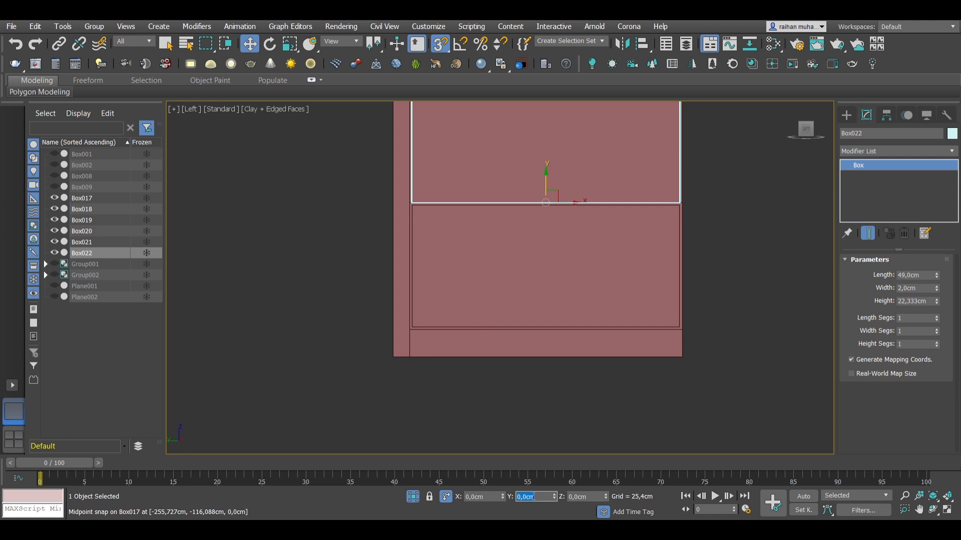
middle_drag(557, 176, 636, 324)
mouse_move(489, 349)
shift+mouse_down()
mouse_move(497, 289)
mouse_move(488, 224)
shift+mouse_up()
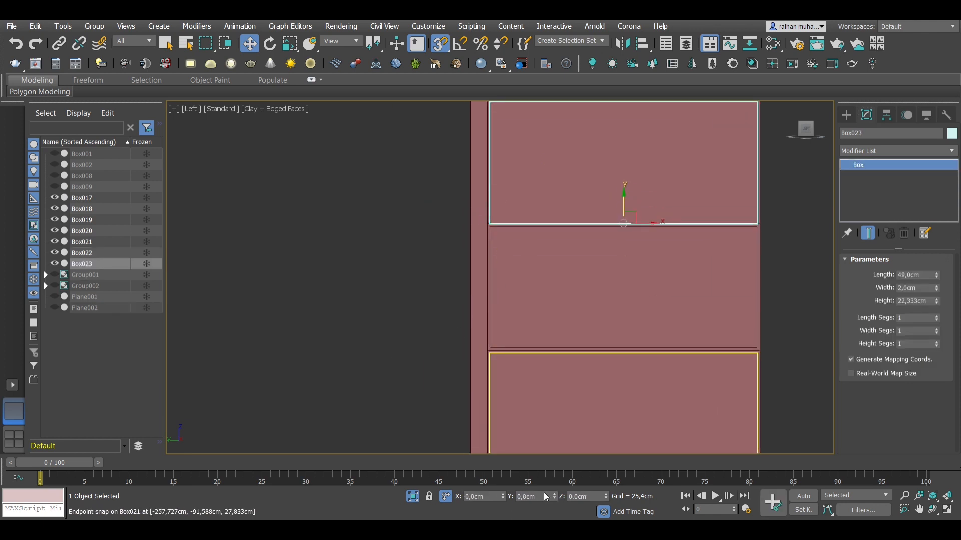
scroll(561, 436, down, 4)
scroll(654, 223, up, 5)
scroll(654, 223, down, 5)
Group all the desk parts into one object and bring the rest of the room back into view.
alt+middle_drag(654, 223, 668, 323)
scroll(626, 281, down, 2)
click(721, 331)
key(ctrl+a)
click(94, 27)
click(103, 41)
click(455, 202)
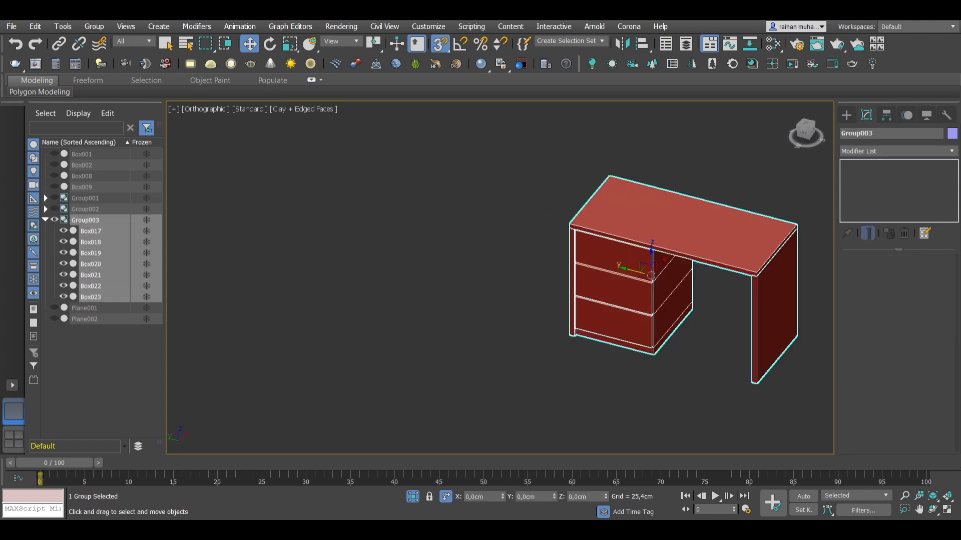
key(s)
key(alt+q)
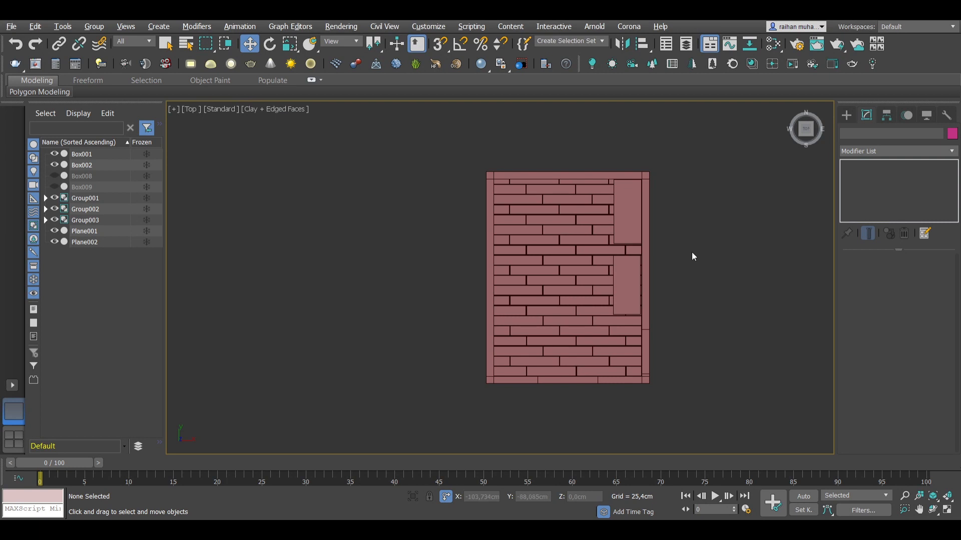
Create a targeted CoronaCam in the Top view, starting at the window wall and aiming along the length of the room.
click(846, 115)
click(882, 132)
click(908, 199)
scroll(545, 366, up, 3)
scroll(544, 366, down, 1)
drag(519, 365, 527, 329)
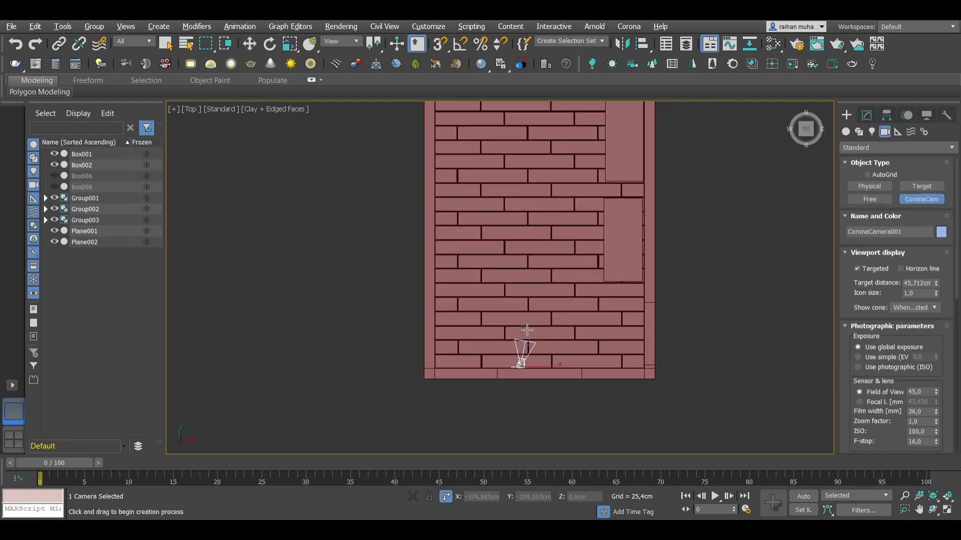
Isolate the camera with its target and align the target to the camera on the X axis.
key(w)
key(alt+q)
click(502, 136)
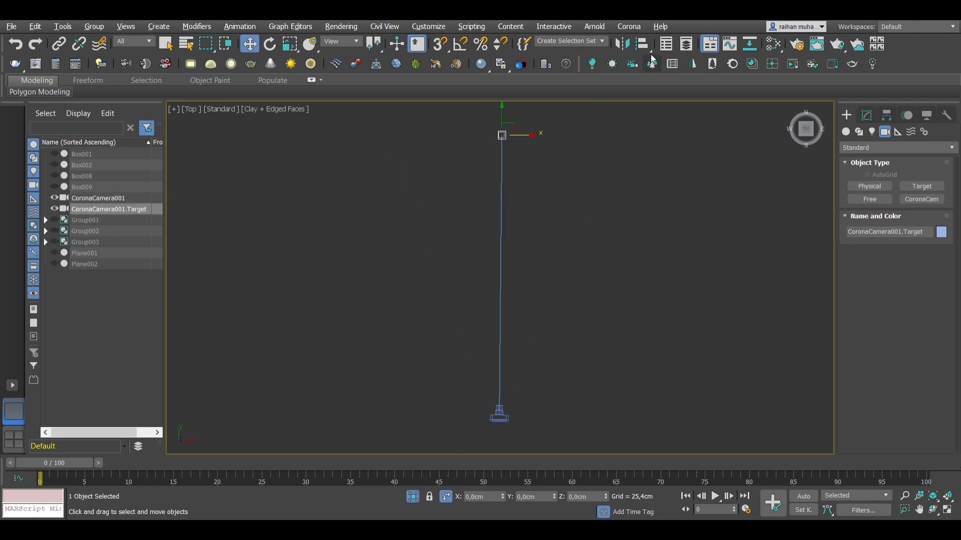
click(595, 347)
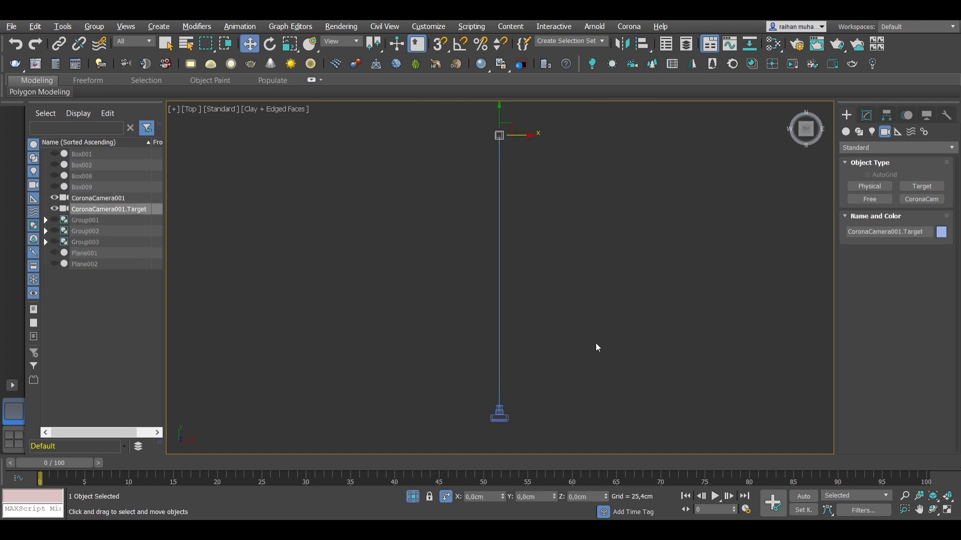
Exit isolation and switch to a two-viewport layout with the Top and Front views.
key(alt+q)
click(19, 380)
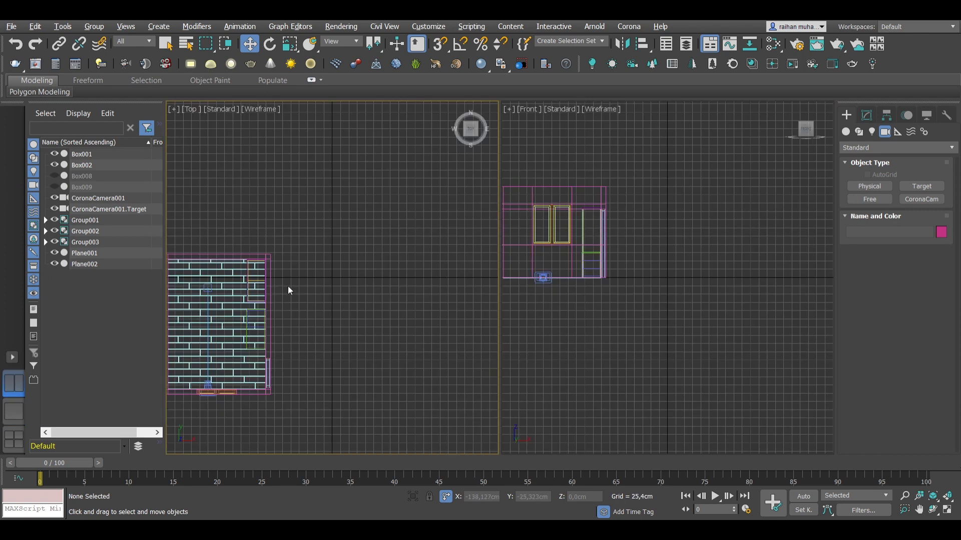
Show the Corona camera view in the left viewport with safe frames, edged faces and clay shading.
key(c)
key(shift+f)
key(F3)
key(F4)
click(299, 109)
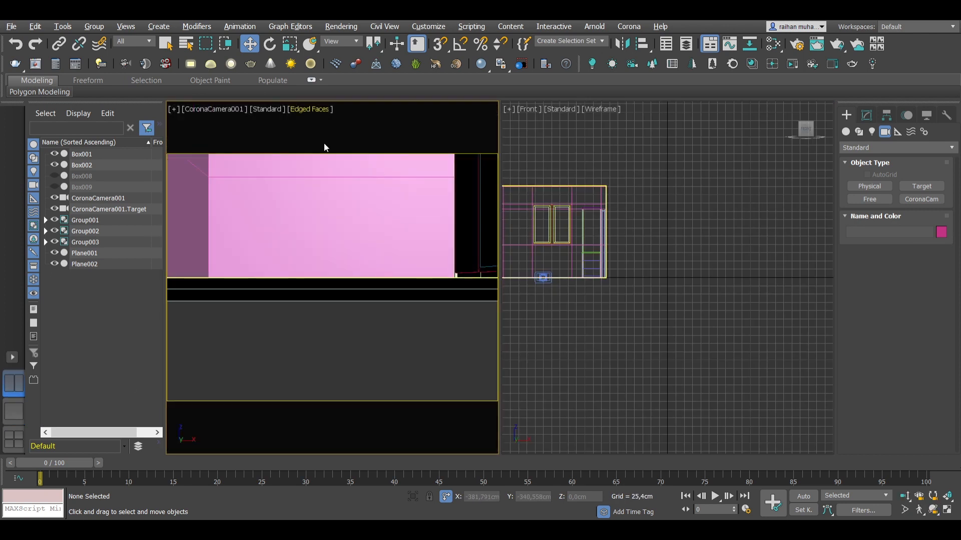
click(349, 187)
Set the other viewport to a clay-shaded Top view framed on the whole room.
click(667, 346)
key(t)
key(z)
key(F3)
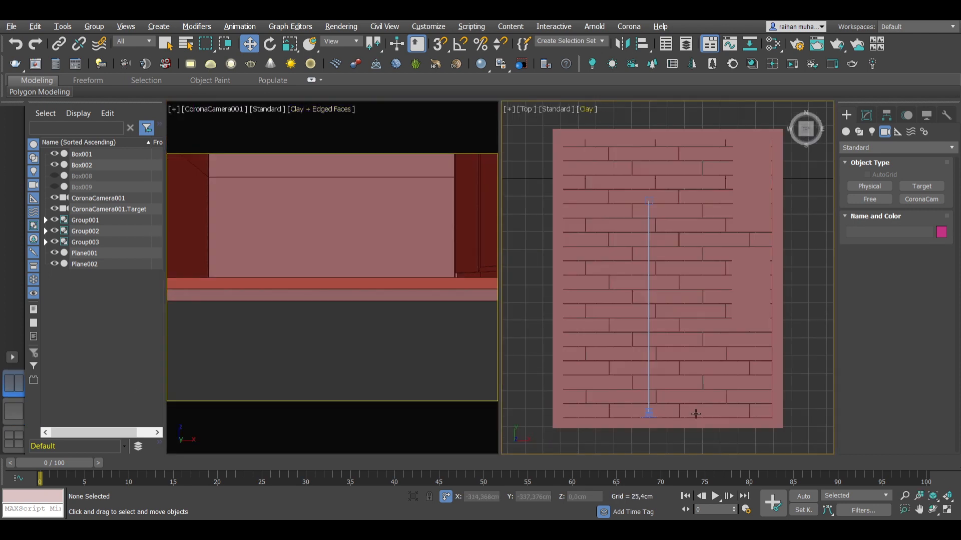
Raise the camera and its target together to a Z height of 120 cm, and return to the Top view.
click(649, 413)
ctrl+click(648, 200)
text(fz120)
key(Return)
click(621, 377)
key(t)
key(z)
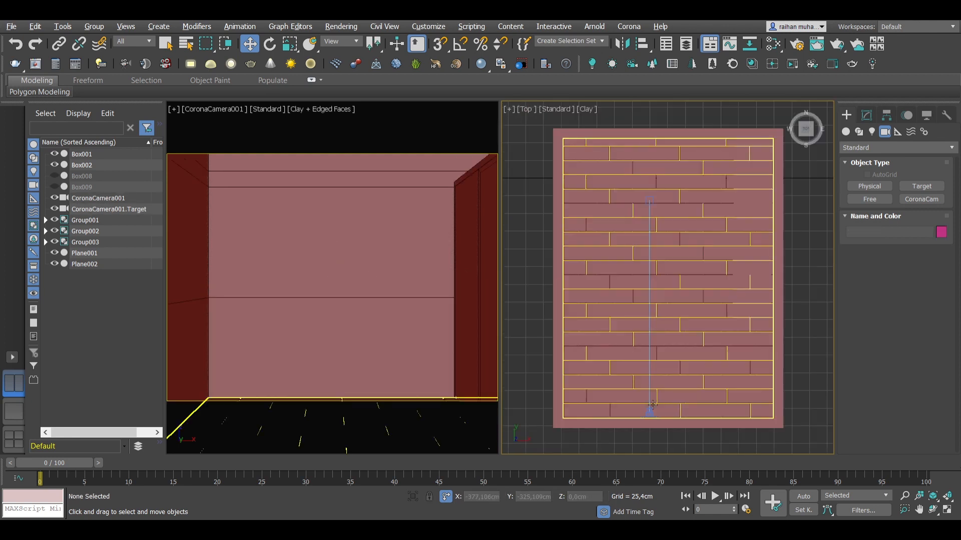
Try a 35 mm focal length on the camera, and set its field of view to 60 degrees instead.
click(649, 412)
click(866, 115)
scroll(905, 310, down, 3)
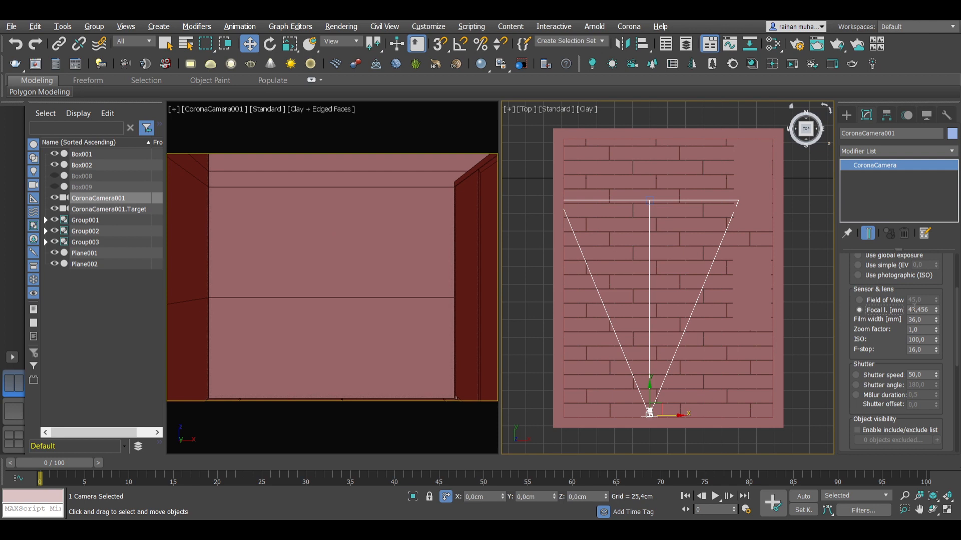
key(Return)
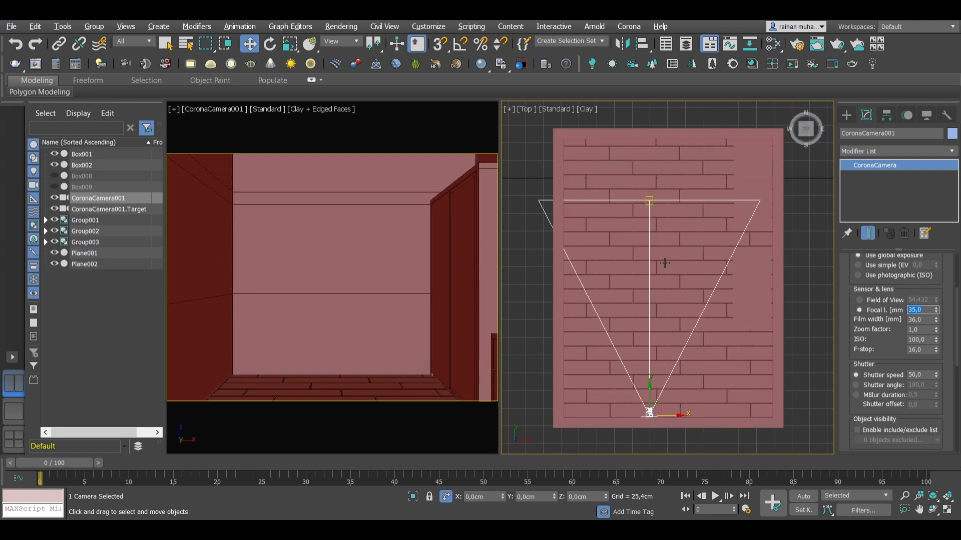
text(60)
key(Return)
Try aiming the camera target at the furniture-side wall and placing the camera in the opposite corner by the window wall.
click(649, 201)
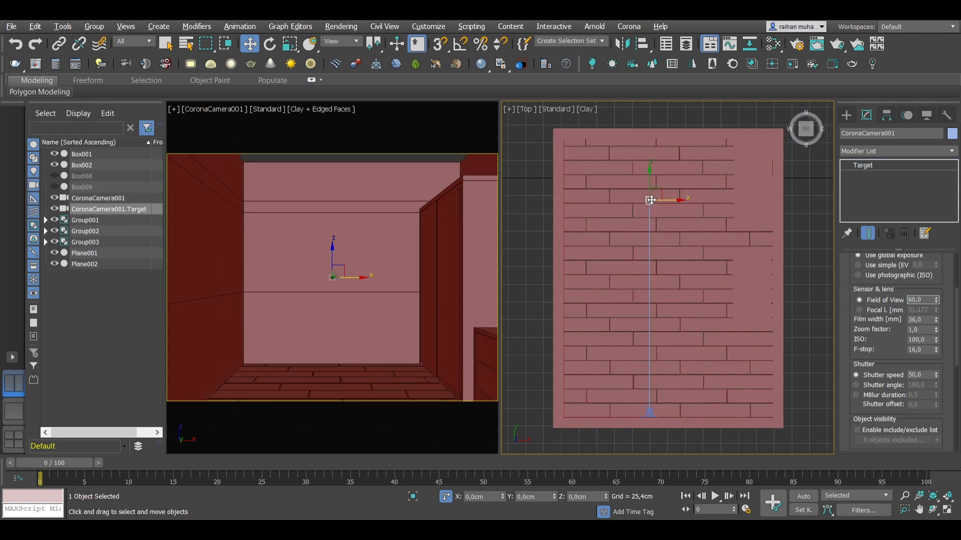
drag(663, 202, 783, 240)
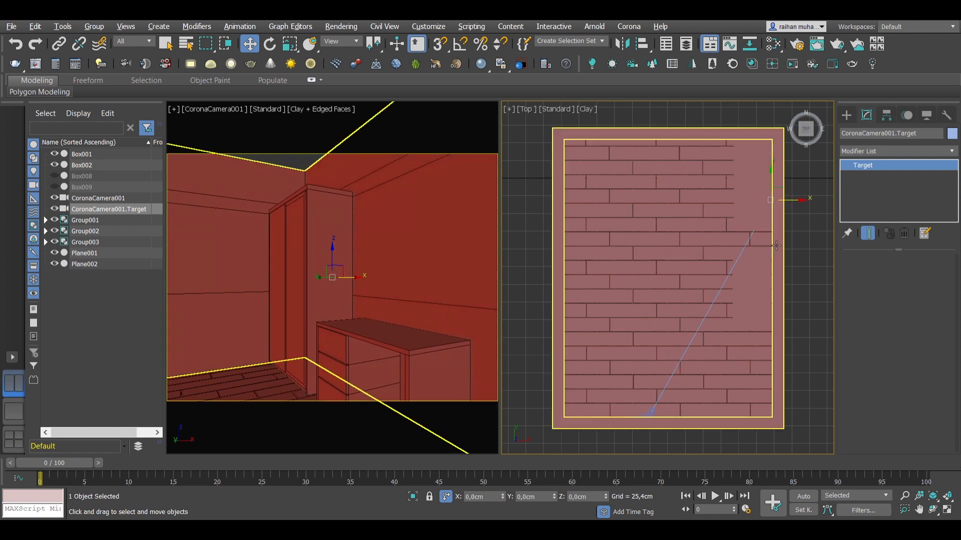
scroll(730, 203, down, 3)
click(693, 306)
drag(693, 306, 662, 300)
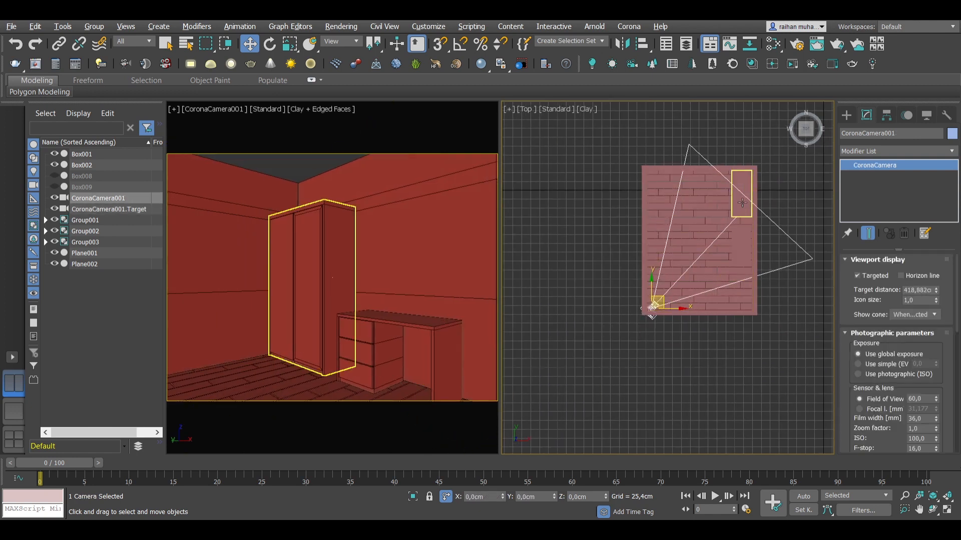
Try moving the camera target onto the wardrobe in the wireframe Top view, and undo the camera and target moves.
click(771, 202)
key(F3)
scroll(761, 198, up, 3)
drag(732, 210, 695, 210)
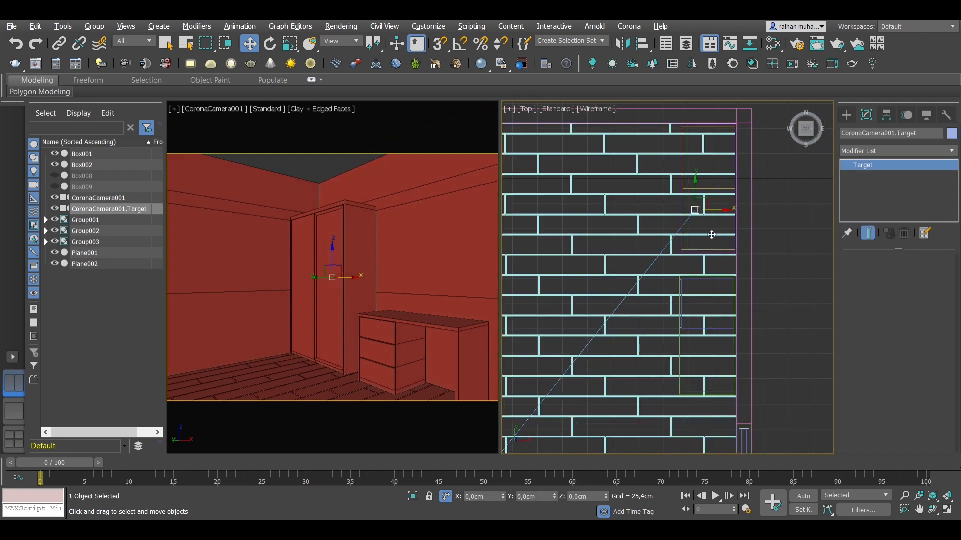
scroll(729, 279, down, 3)
click(755, 319)
click(612, 372)
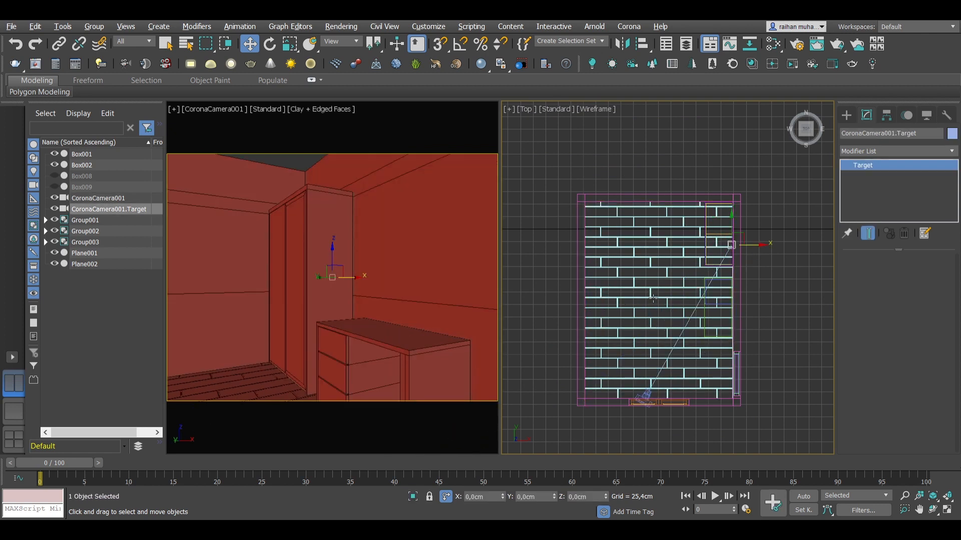
Move the camera back outside the window wall and enable camera clipping with a near distance of about 61.5 cm.
drag(646, 395, 645, 427)
click(680, 439)
click(646, 427)
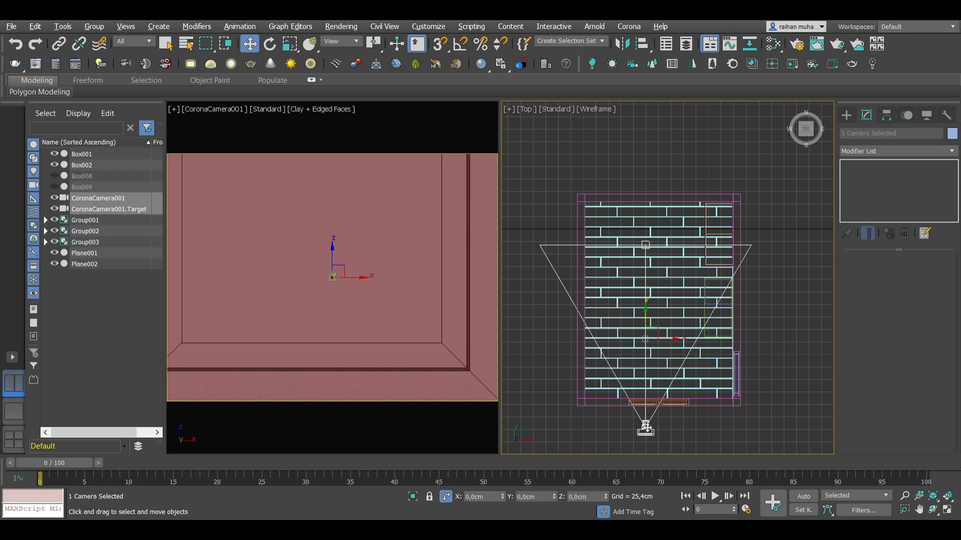
scroll(939, 386, down, 10)
click(864, 442)
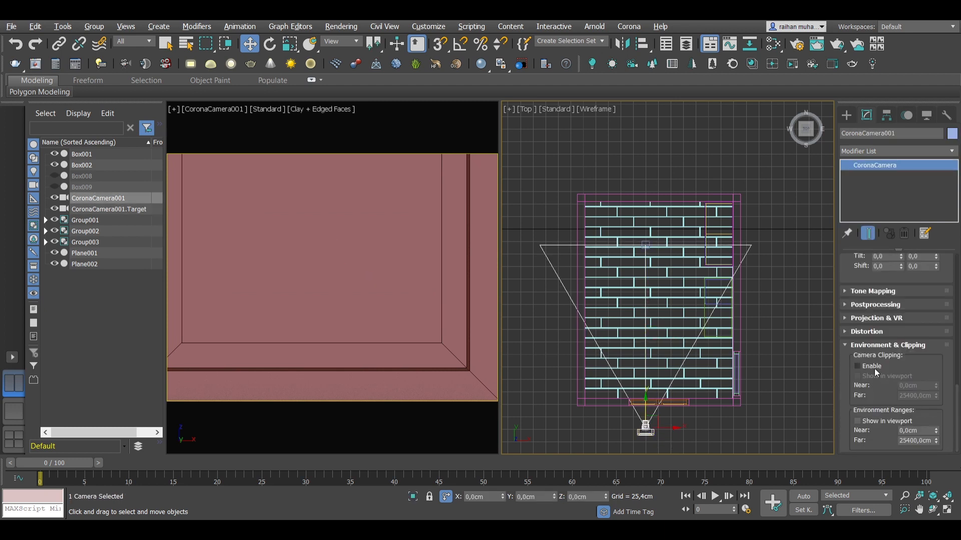
drag(936, 388, 931, 271)
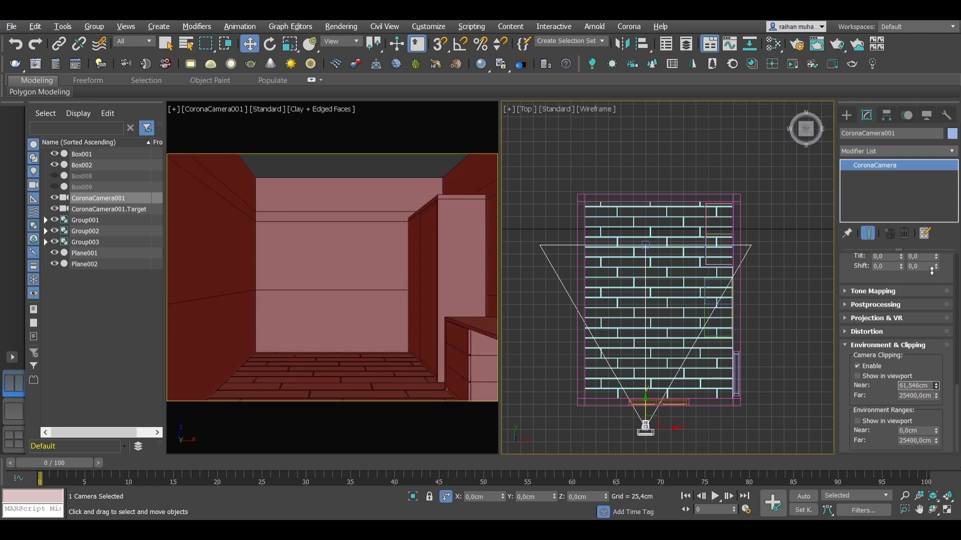
Shift the camera and its target together about 37 cm along X towards the desk side.
click(645, 284)
mouse_move(668, 338)
mouse_down()
mouse_move(703, 362)
mouse_move(685, 334)
mouse_up()
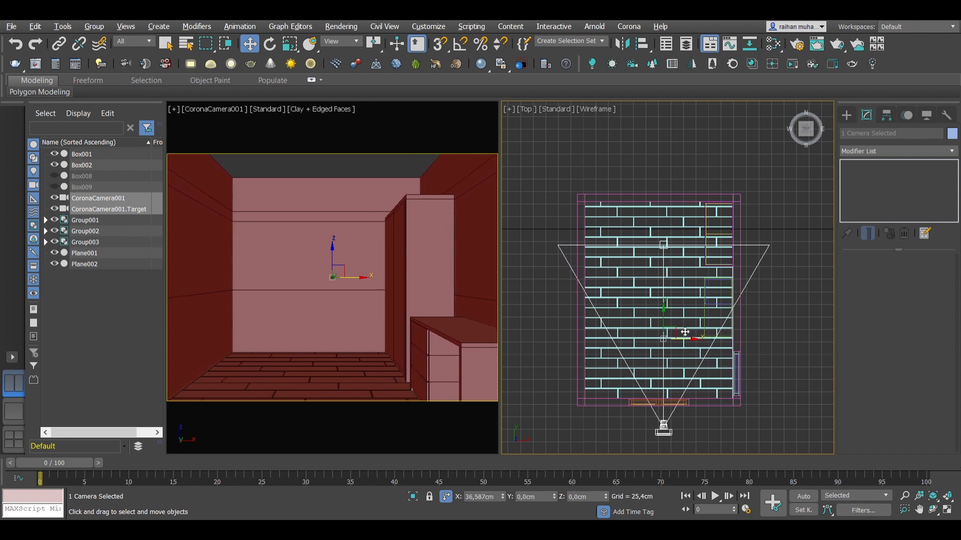
click(759, 173)
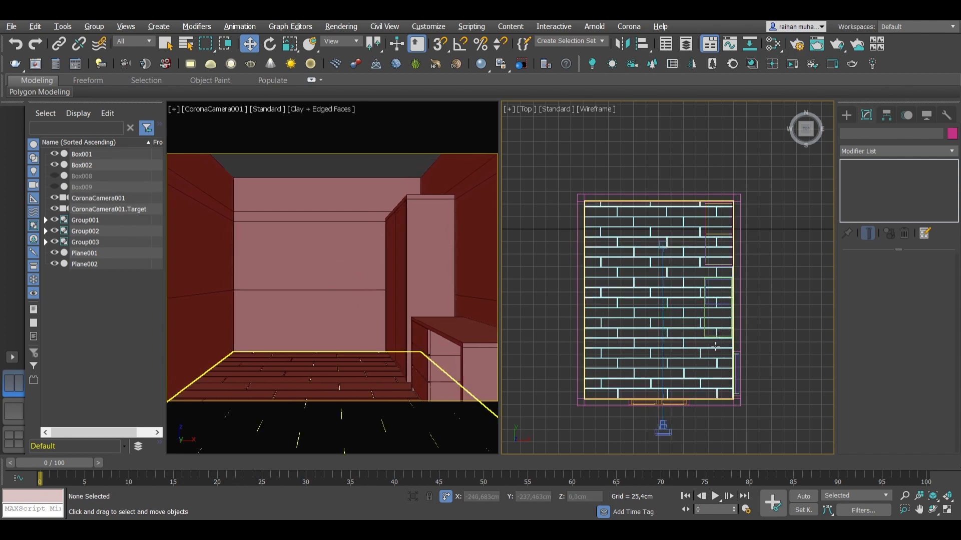
Isolate the room walls and draw an upright box about 150 cm wide on the far wall, starting at the corner opposite the wardrobe.
click(420, 188)
click(584, 171)
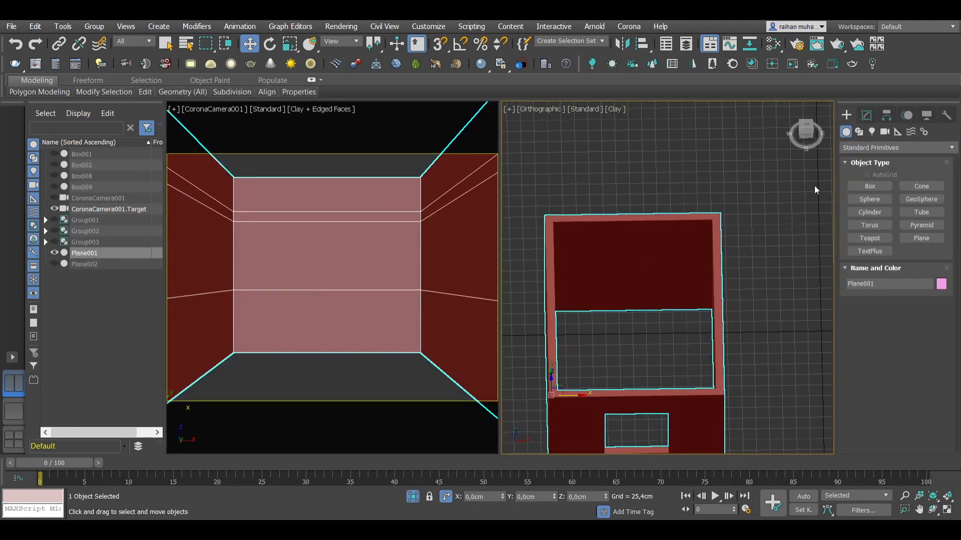
click(870, 186)
alt+middle_drag(594, 320, 568, 311)
scroll(585, 302, up, 4)
key(s)
drag(586, 302, 737, 335)
middle_drag(605, 134, 606, 192)
click(587, 160)
key(w)
Set the wall panel's height to 260 cm and its length to 3 cm.
click(866, 115)
drag(925, 301, 867, 292)
text(260)
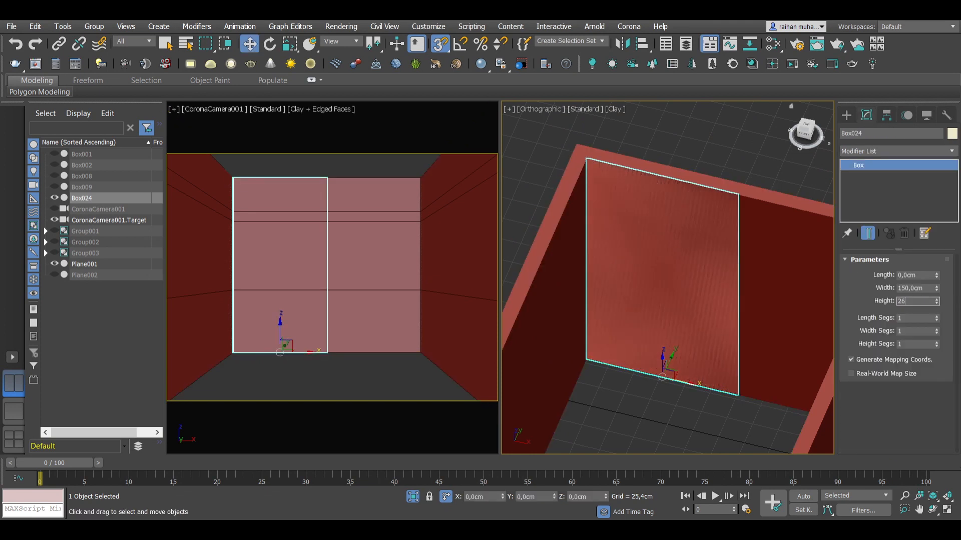
key(Return)
alt+middle_drag(646, 350, 680, 352)
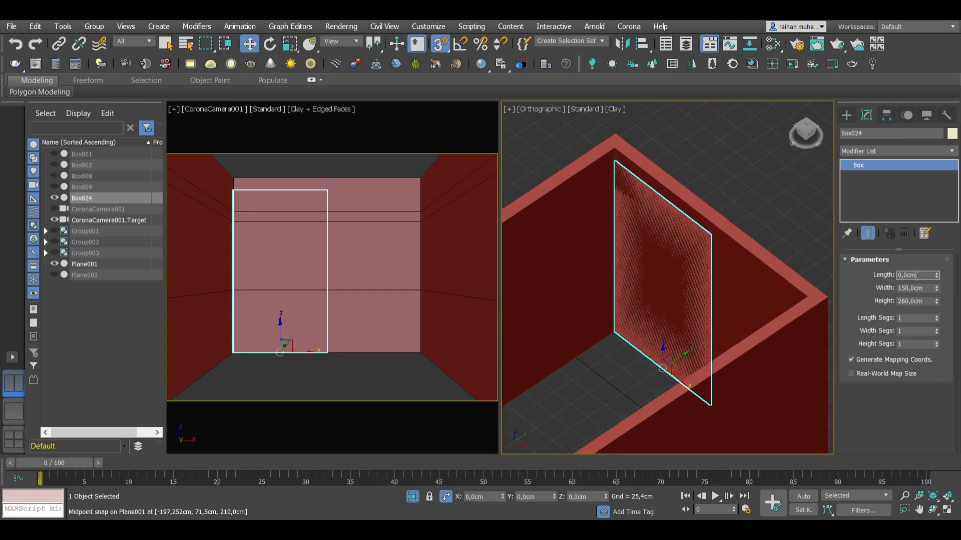
text(3)
key(Return)
Snap the wall panel flush against the inner face of the far wall in the Top view.
key(t)
scroll(672, 272, up, 3)
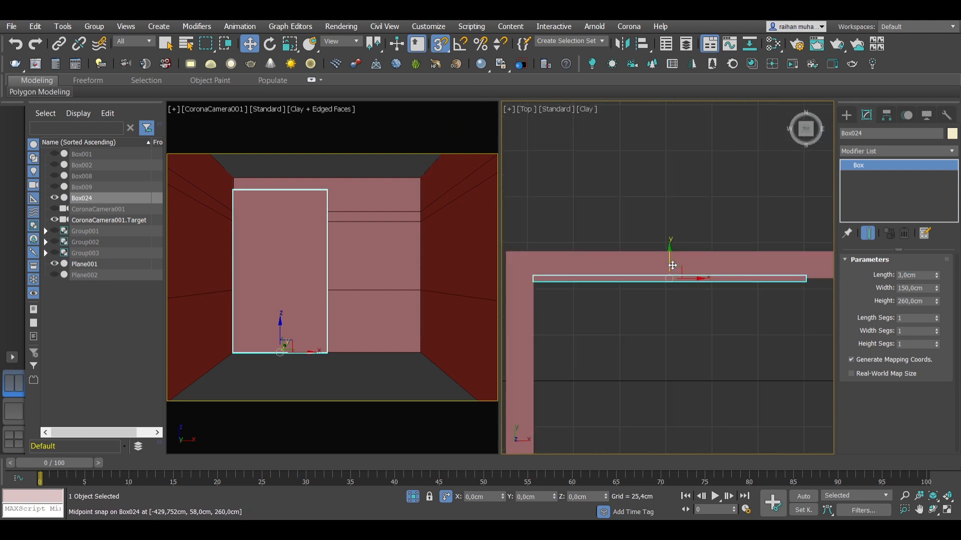
scroll(533, 282, up, 3)
key(s)
scroll(531, 273, up, 5)
mouse_move(545, 273)
mouse_down()
mouse_move(547, 367)
mouse_move(541, 281)
mouse_up()
key(s)
Set the wall panel's width to 160 cm and snap it back into the room corner.
scroll(668, 322, down, 6)
alt+middle_drag(663, 320, 611, 277)
scroll(611, 280, down, 2)
alt+middle_drag(696, 320, 721, 290)
text(160)
key(Return)
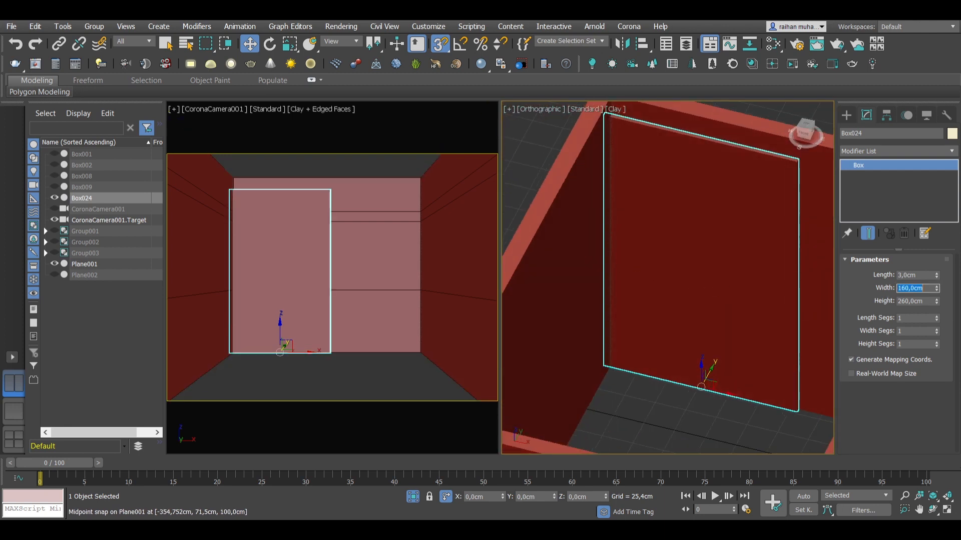
mouse_move(603, 367)
mouse_down()
mouse_move(615, 388)
mouse_move(604, 359)
mouse_up()
scroll(615, 379, up, 3)
scroll(605, 358, down, 6)
mouse_move(606, 359)
alt+middle_down()
mouse_move(667, 369)
mouse_move(618, 370)
mouse_move(662, 365)
mouse_move(632, 388)
mouse_move(692, 369)
mouse_move(614, 329)
alt+middle_up()
Draw a flat box about 197 cm long, 160 cm wide and 4 cm high on the floor in front of the wall panel.
click(688, 390)
click(846, 115)
click(869, 186)
scroll(686, 328, up, 7)
mouse_move(726, 275)
mouse_down()
mouse_move(625, 329)
mouse_move(626, 318)
mouse_move(534, 311)
mouse_up()
scroll(625, 321, down, 5)
alt+middle_drag(626, 318, 534, 311)
drag(533, 311, 563, 286)
alt+middle_drag(534, 310, 623, 255)
click(580, 291)
Set the flat floor box's length to 200 cm and snap it against the wall panel in the Top view.
click(866, 115)
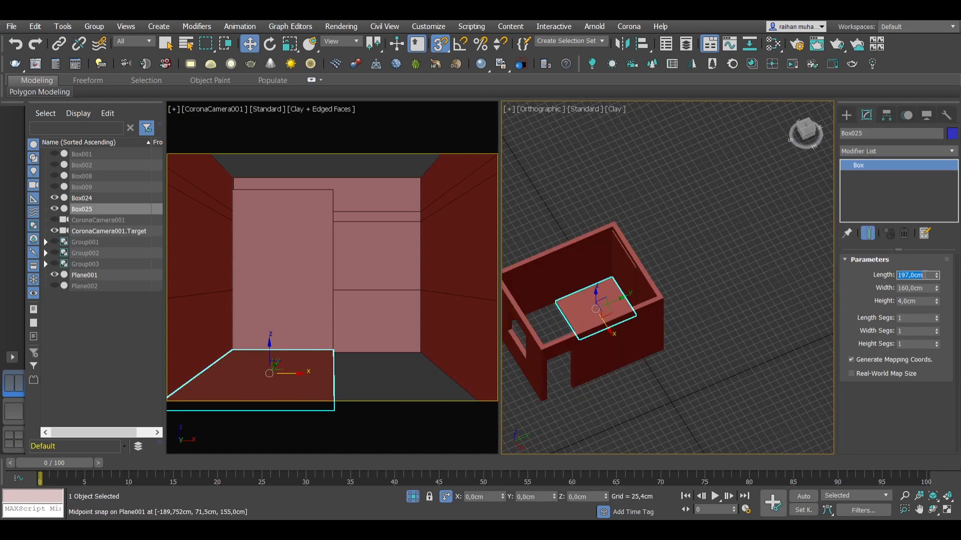
key(t)
scroll(723, 297, up, 8)
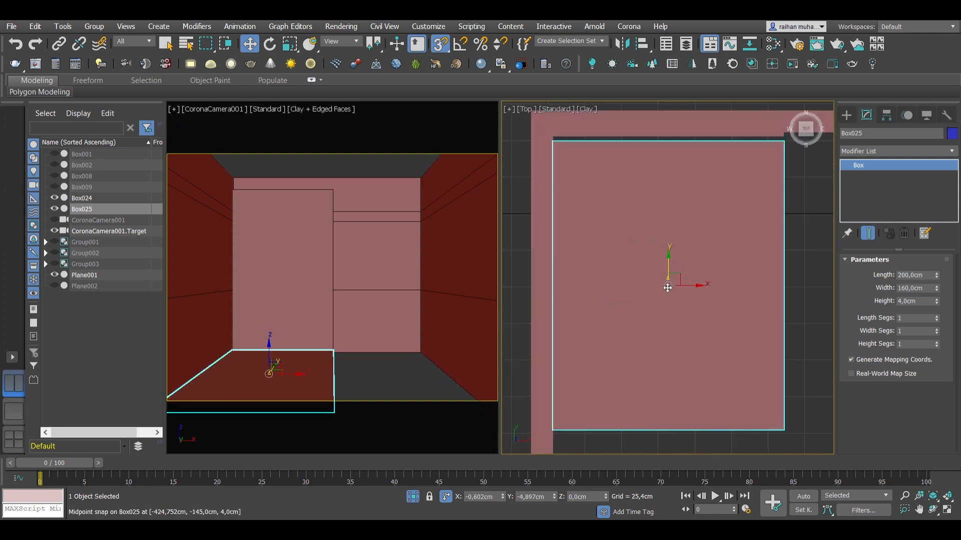
scroll(722, 297, down, 8)
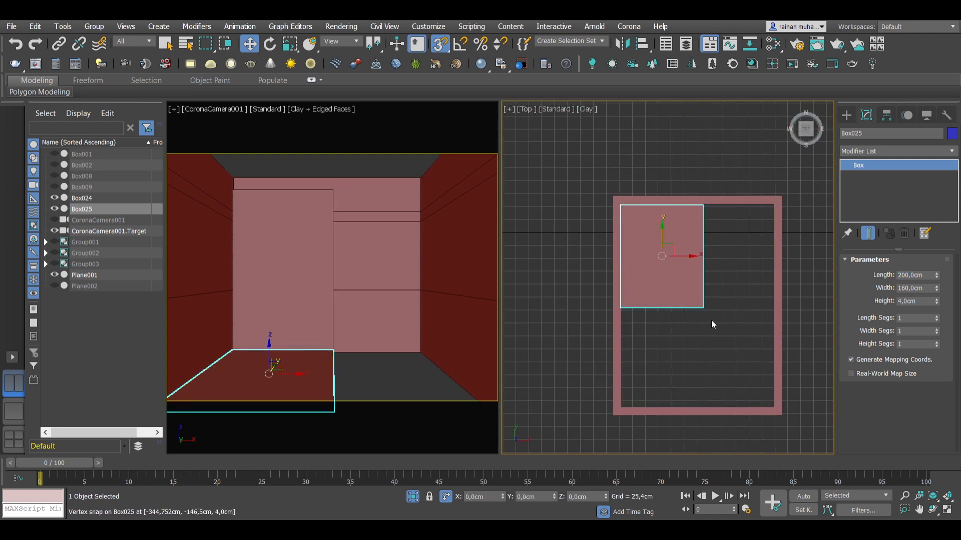
Draw a 160 cm wide box along the edge of the floor platform that meets the wall panel.
click(728, 365)
alt+middle_drag(728, 365, 723, 332)
scroll(748, 317, up, 5)
scroll(748, 314, down, 2)
alt+middle_drag(723, 385, 704, 381)
scroll(712, 357, up, 3)
click(712, 354)
click(747, 328)
click(846, 115)
click(870, 187)
scroll(733, 284, up, 3)
drag(756, 293, 600, 238)
middle_drag(557, 295, 666, 284)
drag(599, 238, 550, 200)
click(551, 202)
key(w)
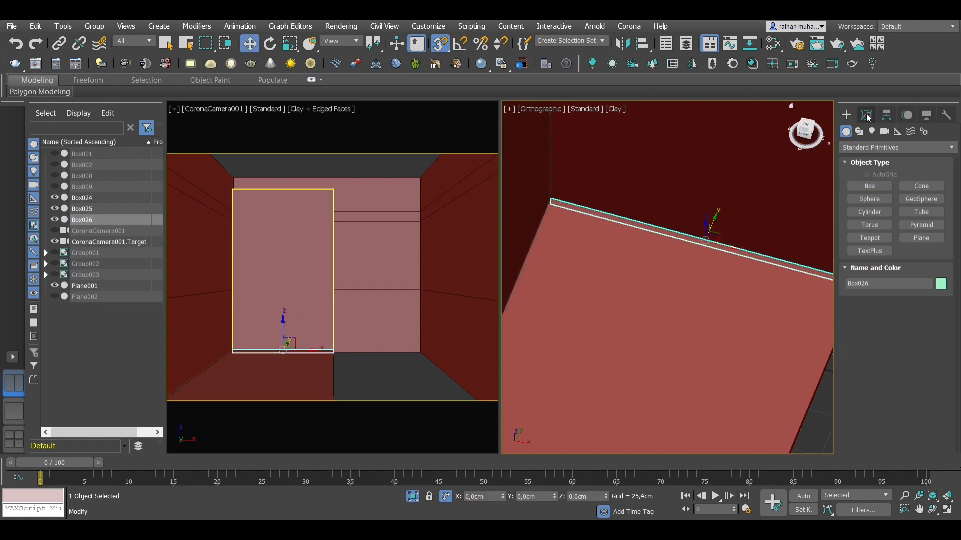
Set the new box's height to 80 cm and its length to 3 cm to form a headboard panel.
click(866, 115)
text(80)
key(Return)
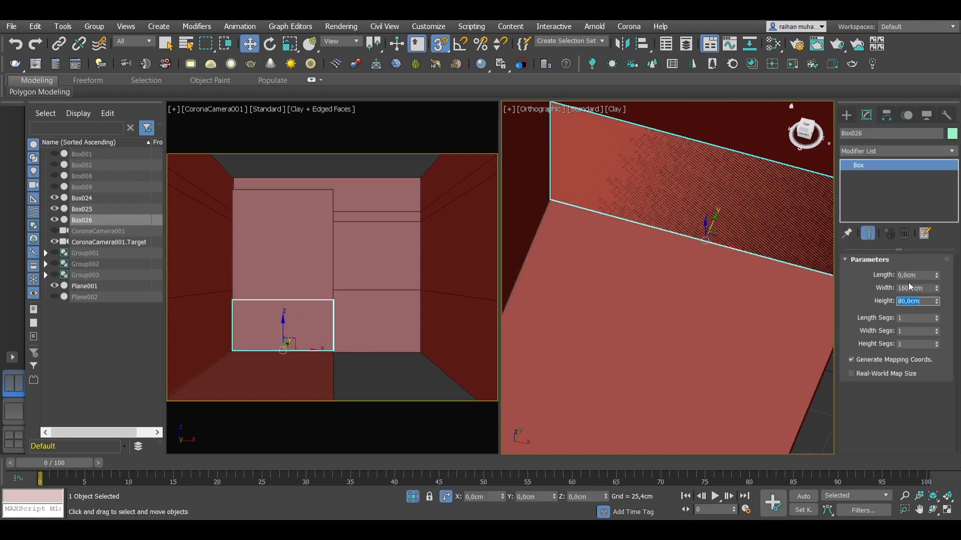
text(3)
key(Return)
scroll(701, 250, down, 2)
alt+middle_drag(740, 280, 686, 290)
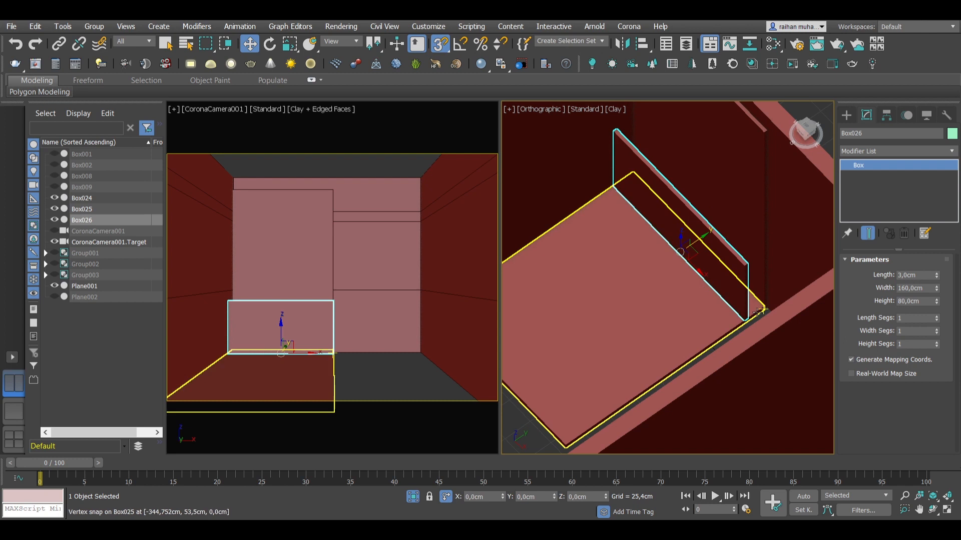
Snap the headboard panel onto the platform, flush against the front of the wall panel.
scroll(760, 313, up, 6)
drag(684, 327, 647, 308)
middle_drag(796, 255, 647, 309)
drag(648, 309, 728, 255)
alt+middle_drag(651, 296, 710, 329)
scroll(638, 283, down, 6)
click(711, 329)
Draw a 160 cm wide, 3 cm deep box from the top edge of the headboard panel.
click(846, 118)
click(869, 186)
scroll(654, 256, up, 7)
drag(725, 188, 620, 231)
scroll(620, 232, down, 8)
alt+middle_drag(620, 231, 583, 217)
mouse_move(619, 231)
mouse_down()
mouse_move(636, 259)
mouse_move(626, 236)
mouse_up()
scroll(640, 225, up, 8)
click(626, 311)
key(w)
Set the box at the headboard's top to 3 cm high and 10 cm long to form a shelf.
click(866, 115)
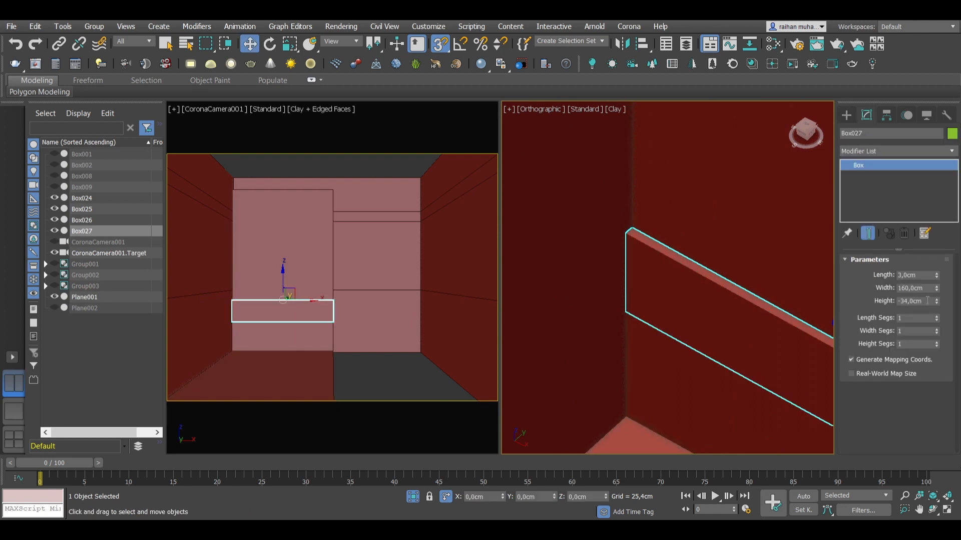
text(3)
key(Return)
text(10)
key(Return)
Snap the shelf into place against the wall panel at the top of the headboard.
scroll(651, 301, down, 5)
middle_drag(730, 323, 571, 304)
drag(592, 305, 575, 320)
scroll(656, 382, up, 8)
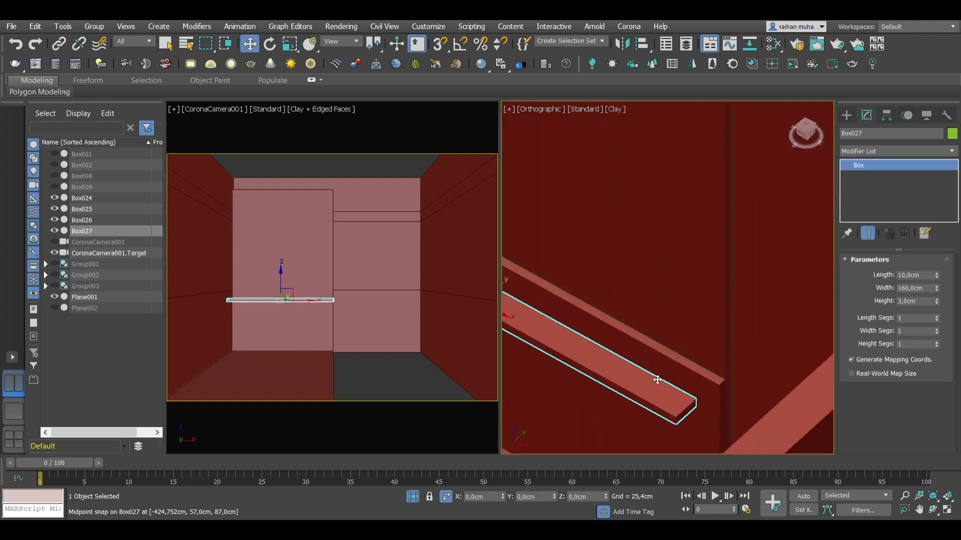
drag(683, 390, 742, 348)
scroll(740, 348, down, 6)
alt+middle_drag(720, 348, 745, 340)
Raise the shelf above the headboard with snapping off, and exit isolation to show the whole room.
key(s)
drag(653, 316, 654, 293)
key(alt+q)
click(747, 377)
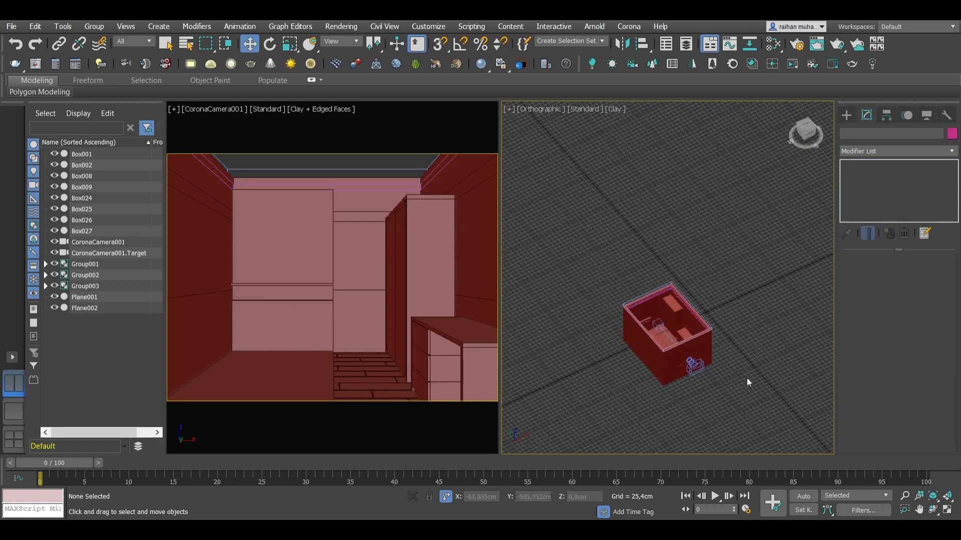
alt+middle_drag(572, 383, 626, 355)
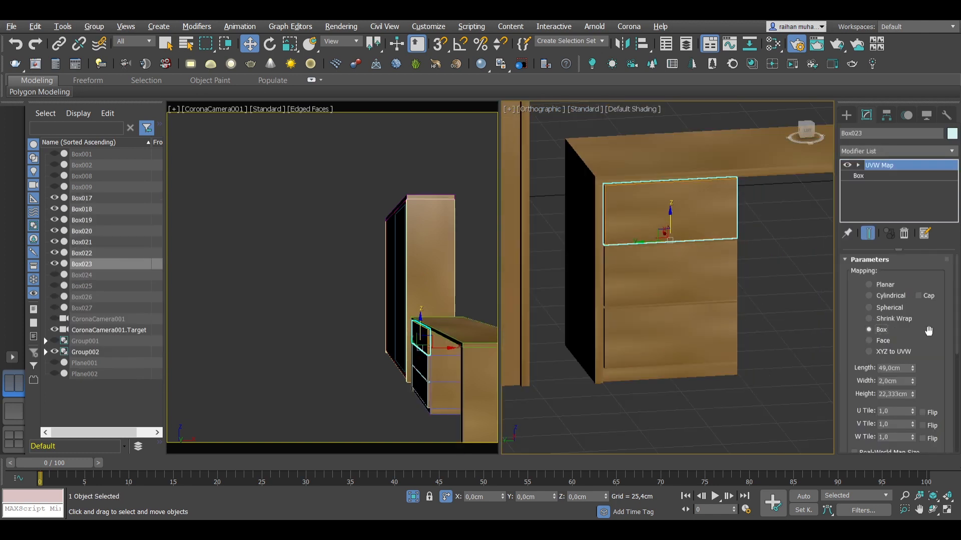
Set the top drawer front's UVW Map length to about 63.2 cm and scale its mapping gizmo down to about 71 percent.
scroll(914, 269, down, 5)
scroll(913, 269, up, 3)
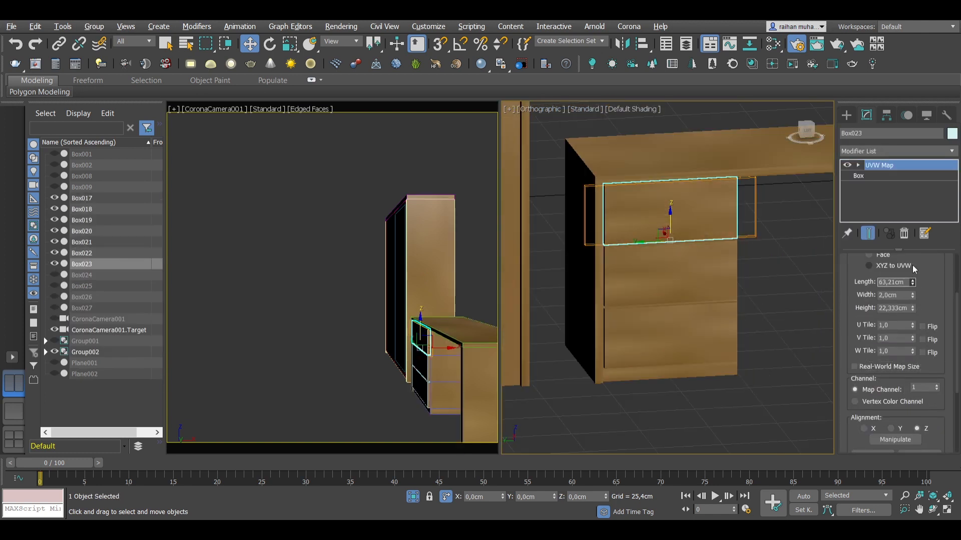
middle_drag(681, 220, 683, 270)
click(858, 165)
click(879, 176)
scroll(693, 215, up, 2)
key(r)
drag(663, 272, 656, 294)
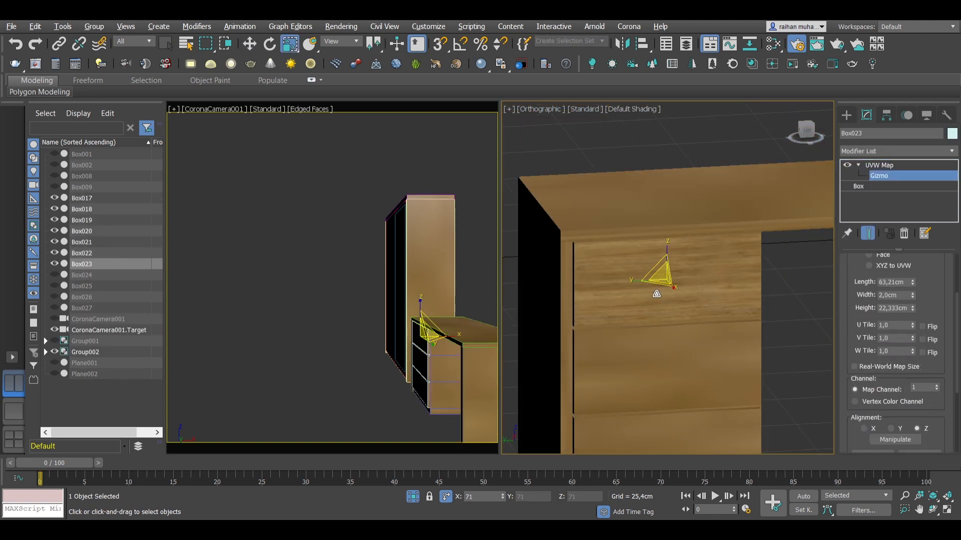
Set the top drawer front's UVW Map length, width and height to 50 cm.
scroll(659, 298, up, 2)
text(50)
key(Tab)
text(50)
key(Return)
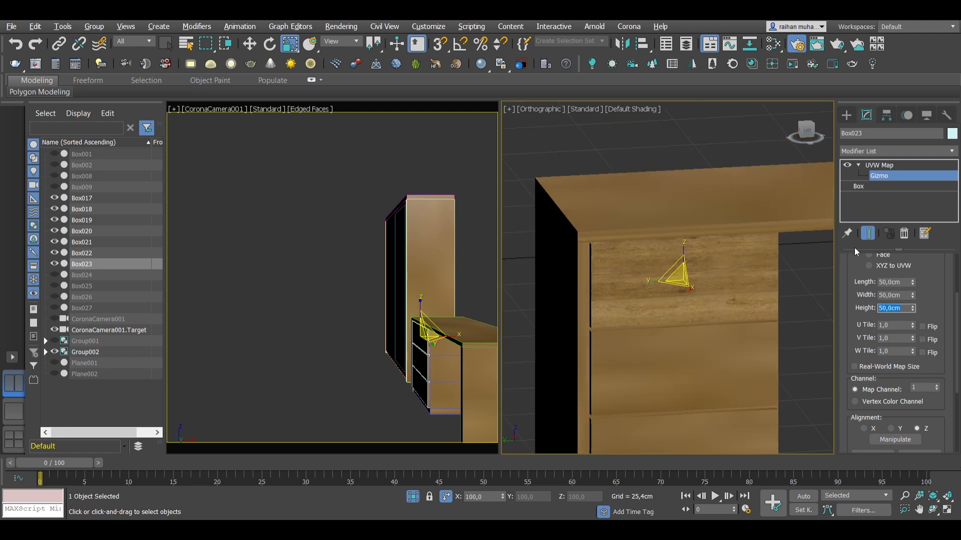
click(879, 165)
Give the middle drawer front a 63 × 50 × 50 cm UVW Map and shift its gizmo vertically to vary the grain.
click(693, 365)
click(858, 165)
click(879, 176)
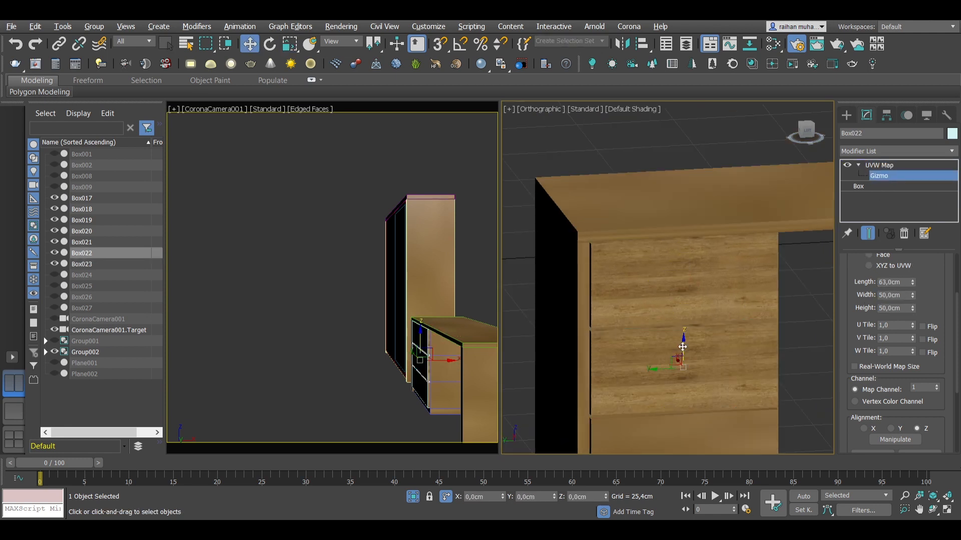
scroll(681, 345, down, 2)
Give the bottom drawer front the same 63 × 50 × 50 cm UVW Map and move its gizmo downward.
click(879, 165)
click(693, 373)
click(858, 165)
click(879, 175)
drag(675, 380, 681, 466)
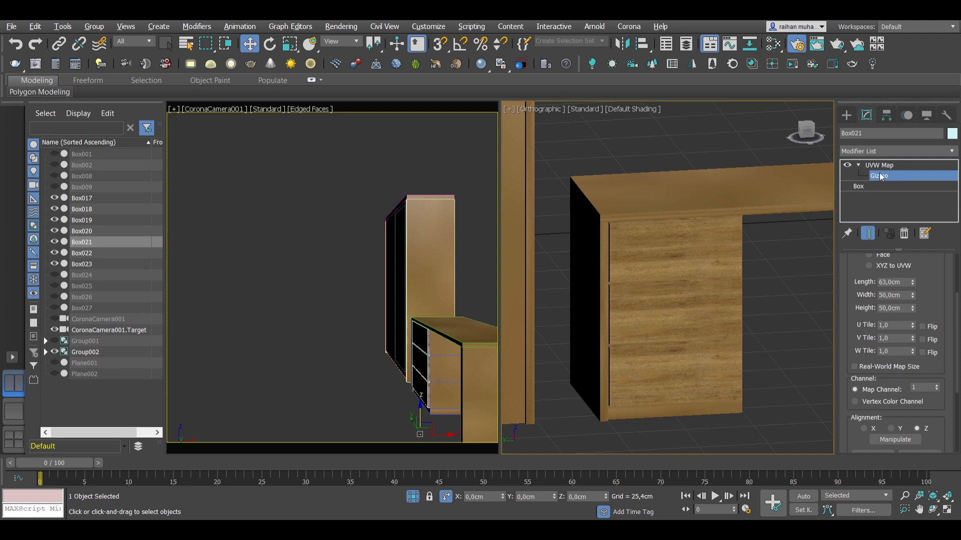
click(879, 165)
Show edged faces in the orthographic view and add a box-type UVW Map to the desktop.
key(F4)
alt+middle_drag(670, 310, 636, 330)
scroll(636, 330, down, 4)
click(639, 272)
scroll(640, 273, up, 3)
click(693, 225)
alt+middle_drag(656, 286, 716, 285)
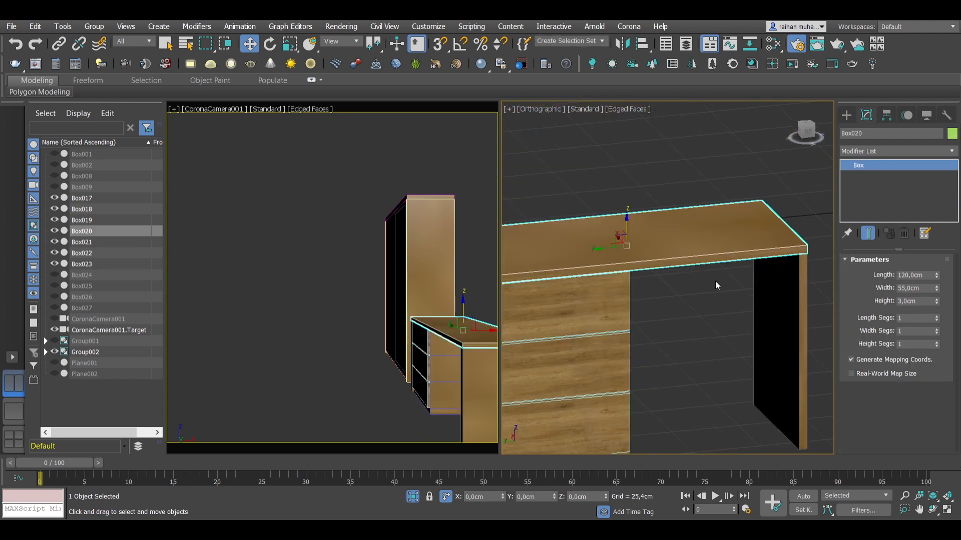
click(898, 151)
click(869, 330)
Rotate the desktop's mapping gizmo and set its UVW Map height to about 24.5 cm.
scroll(741, 247, up, 4)
click(858, 165)
click(879, 176)
scroll(746, 320, down, 2)
drag(666, 277, 666, 236)
alt+middle_drag(705, 273, 749, 360)
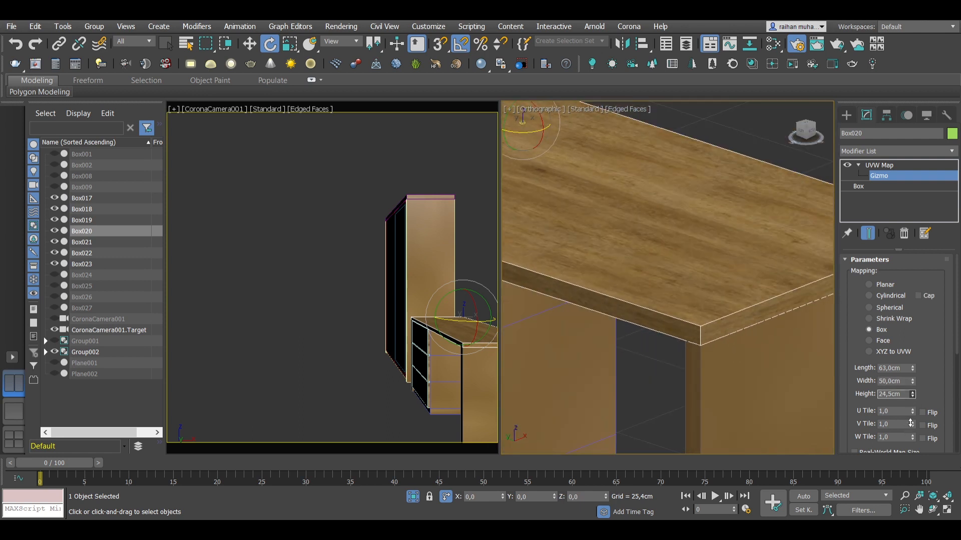
drag(910, 424, 911, 411)
scroll(706, 236, down, 6)
scroll(692, 221, up, 6)
Rotate the mapping gizmo of the desk's side panel so the wood grain runs vertically.
drag(879, 165, 737, 280)
click(879, 175)
scroll(710, 280, down, 3)
middle_drag(710, 280, 598, 143)
drag(623, 320, 641, 276)
middle_drag(656, 271, 676, 310)
mouse_move(654, 350)
alt+middle_down()
mouse_move(563, 343)
mouse_move(665, 340)
alt+middle_up()
scroll(665, 340, down, 2)
click(879, 165)
Fine-tune the UVW Map width and height of the desk's drawer cabinet.
click(740, 336)
scroll(745, 345, up, 7)
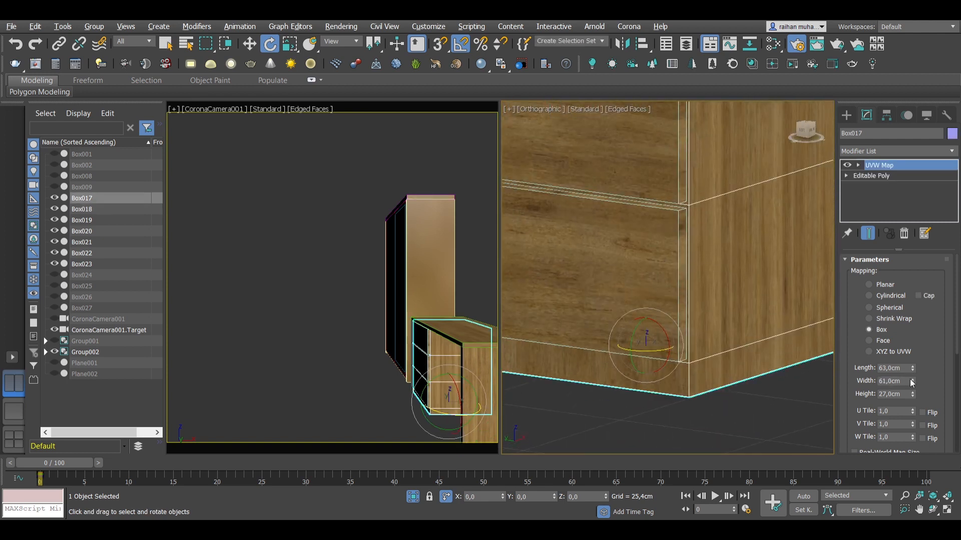
drag(912, 382, 912, 376)
drag(913, 394, 912, 386)
scroll(720, 321, down, 6)
alt+middle_drag(720, 320, 780, 309)
Apply a 0.1 cm Chamfer to all the desk parts and group them.
click(651, 250)
scroll(650, 250, up, 7)
scroll(650, 260, down, 6)
alt+middle_drag(650, 261, 690, 276)
scroll(690, 275, down, 6)
drag(810, 320, 631, 155)
click(866, 151)
drag(925, 311, 862, 310)
text(0,1)
key(Return)
click(94, 27)
click(100, 40)
click(619, 358)
middle_drag(619, 359, 643, 388)
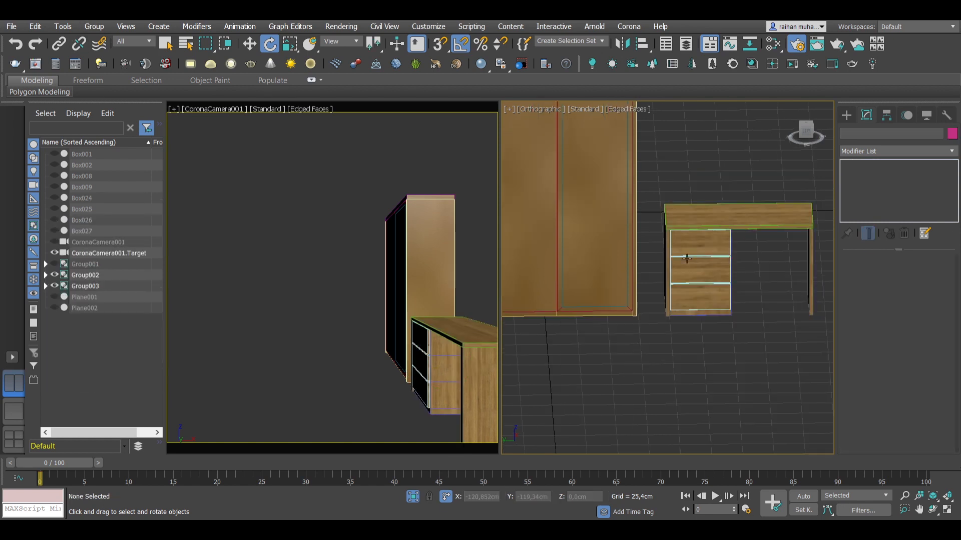
Leave the current isolation, isolate the wardrobe group and ungroup it.
click(413, 497)
click(693, 195)
click(411, 498)
alt+middle_drag(651, 320, 711, 301)
scroll(712, 319, up, 6)
click(789, 106)
click(701, 200)
click(94, 26)
click(103, 52)
Add a box-type UVW Map to the wardrobe's top panel and adjust its mapping gizmo.
scroll(696, 165, up, 5)
click(700, 185)
click(859, 152)
key(u)
key(Return)
click(869, 330)
click(854, 452)
click(858, 165)
click(879, 175)
drag(612, 180, 697, 191)
alt+middle_drag(701, 200, 665, 205)
click(854, 452)
scroll(631, 182, up, 4)
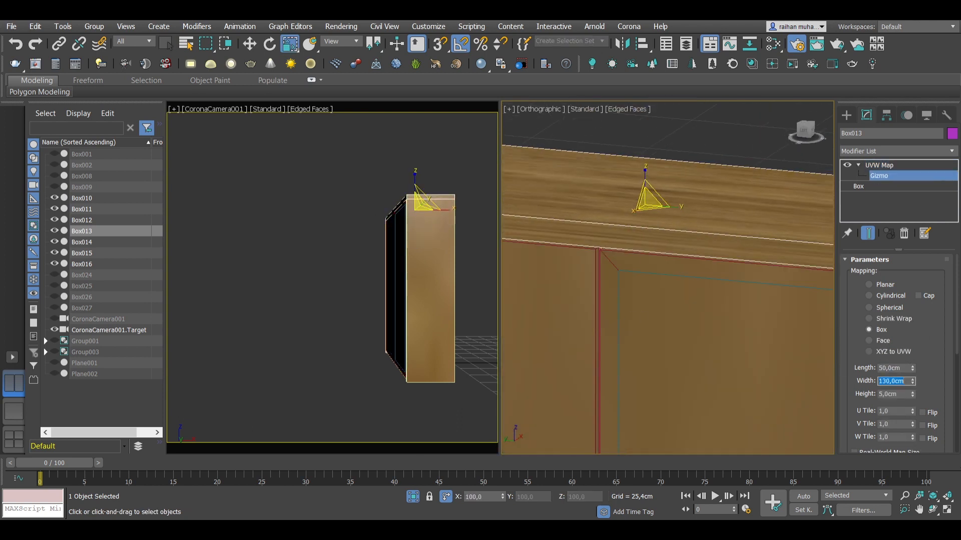
Set the wardrobe top panel's UVW Map to 70 cm wide and about 24.5 cm high.
text(50)
key(Tab)
text(50)
scroll(675, 317, down, 4)
double_click(891, 381)
text(70)
scroll(671, 206, up, 4)
alt+middle_drag(750, 241, 681, 262)
drag(912, 394, 912, 425)
scroll(701, 290, down, 4)
alt+middle_drag(696, 280, 725, 286)
middle_drag(725, 285, 673, 188)
Rotate the wardrobe side panel's mapping gizmo so the grain runs vertically, and set its UVW Map height to about 20.6 cm.
click(677, 225)
scroll(676, 200, up, 4)
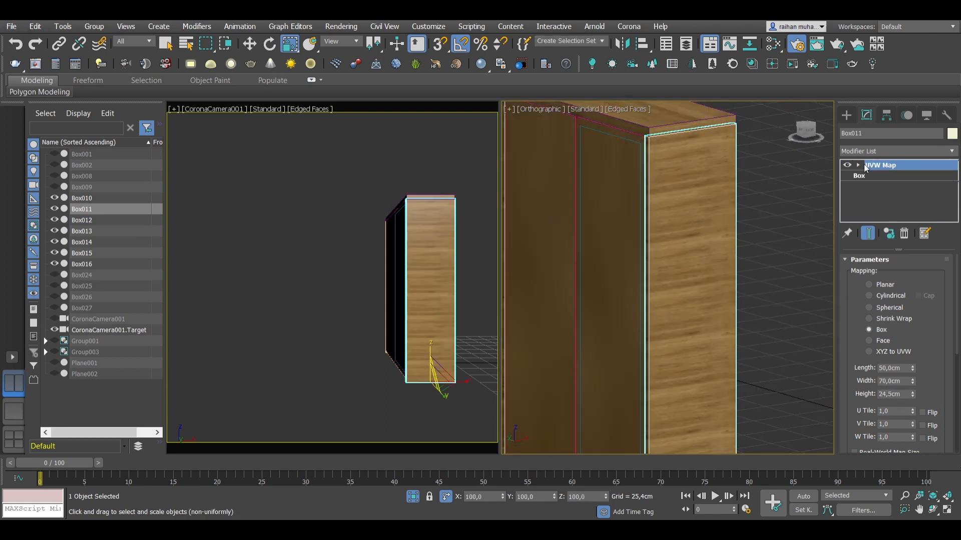
click(858, 166)
click(879, 175)
alt+middle_drag(701, 350, 725, 306)
key(e)
drag(628, 388, 666, 425)
alt+middle_drag(666, 391, 589, 268)
scroll(623, 346, up, 4)
drag(912, 395, 912, 402)
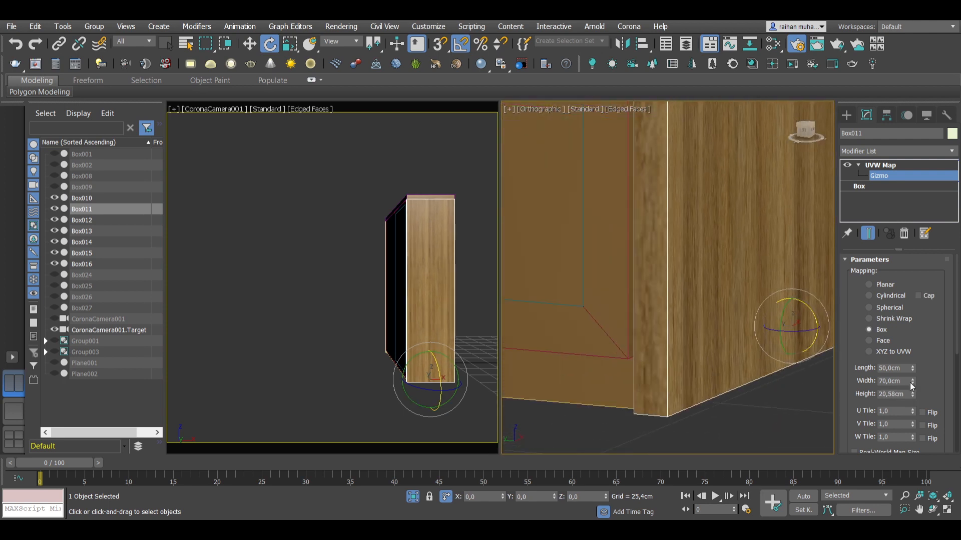
scroll(807, 369, down, 5)
click(880, 166)
Carry the vertical wood mapping over to the wardrobe's remaining panels and doors.
scroll(740, 221, up, 3)
click(740, 221)
alt+middle_drag(740, 221, 703, 156)
scroll(703, 157, up, 1)
drag(703, 157, 703, 156)
scroll(703, 156, down, 5)
alt+middle_drag(703, 156, 718, 303)
scroll(713, 240, up, 3)
drag(879, 165, 721, 216)
click(660, 280)
middle_drag(660, 280, 660, 381)
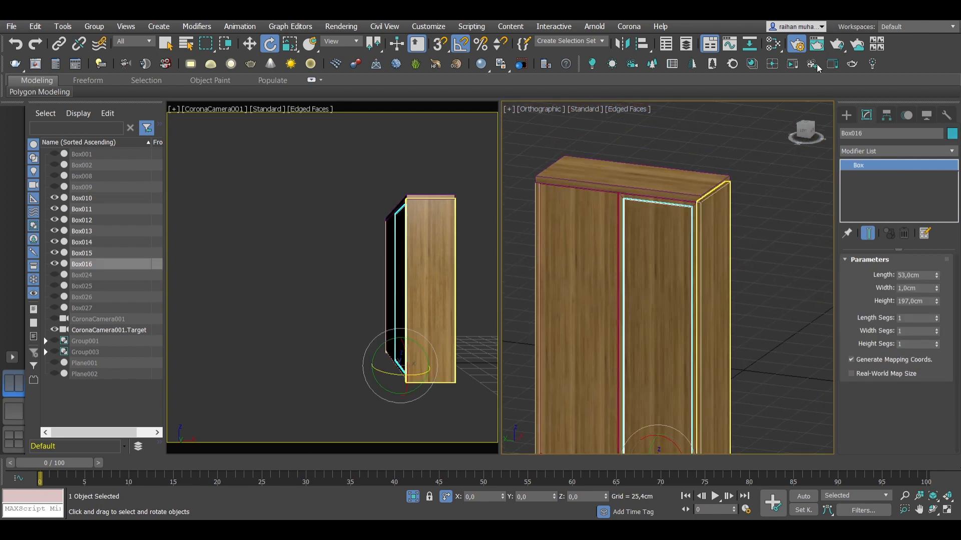
Apply a 0.1 cm Chamfer to the wardrobe parts except one door's inset panel, and group them.
scroll(667, 300, down, 5)
alt+middle_drag(645, 280, 667, 301)
drag(781, 170, 600, 401)
alt+click(695, 247)
click(872, 151)
text(ch)
scroll(713, 226, up, 8)
drag(923, 312, 844, 290)
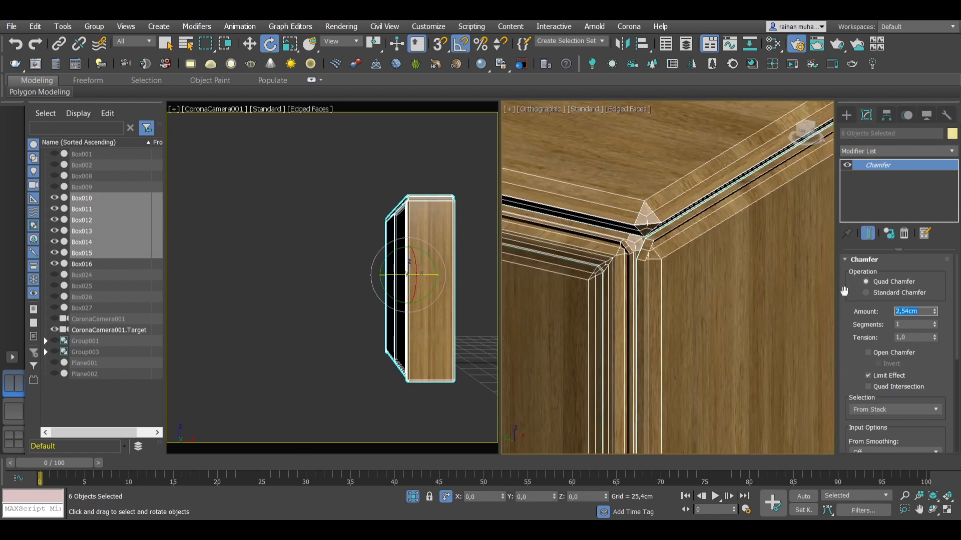
scroll(665, 280, down, 6)
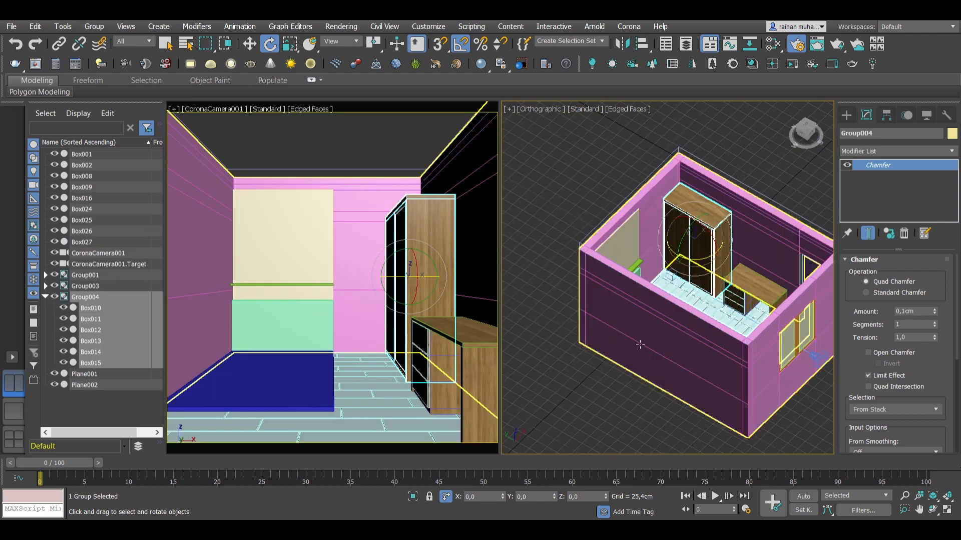
Select the walls together with the ceiling box, and give the tall panel behind the bed a white material.
scroll(645, 349, down, 4)
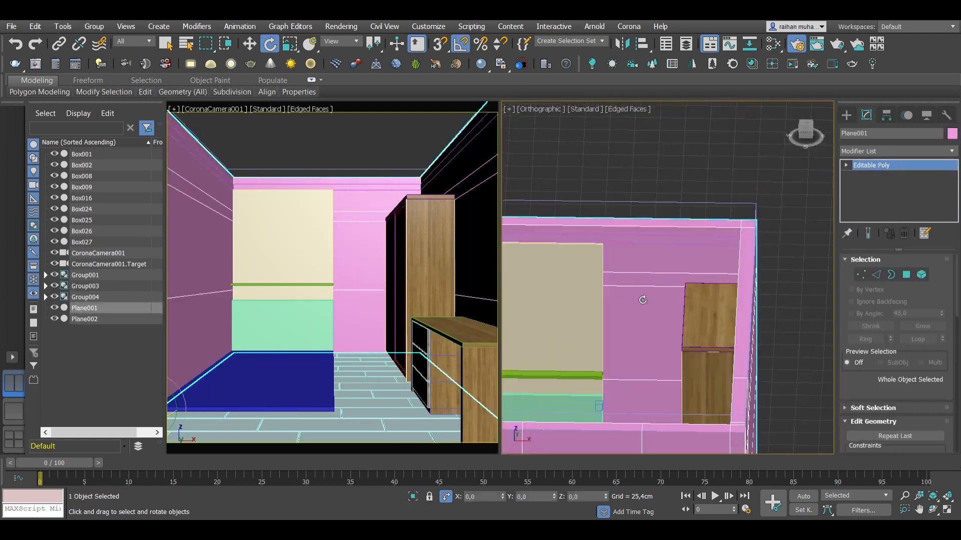
ctrl+click(636, 299)
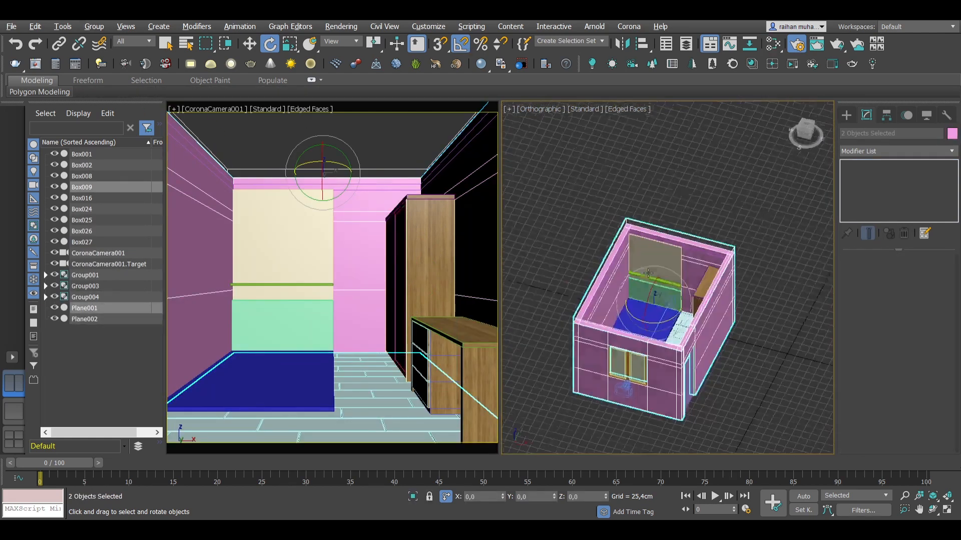
click(305, 243)
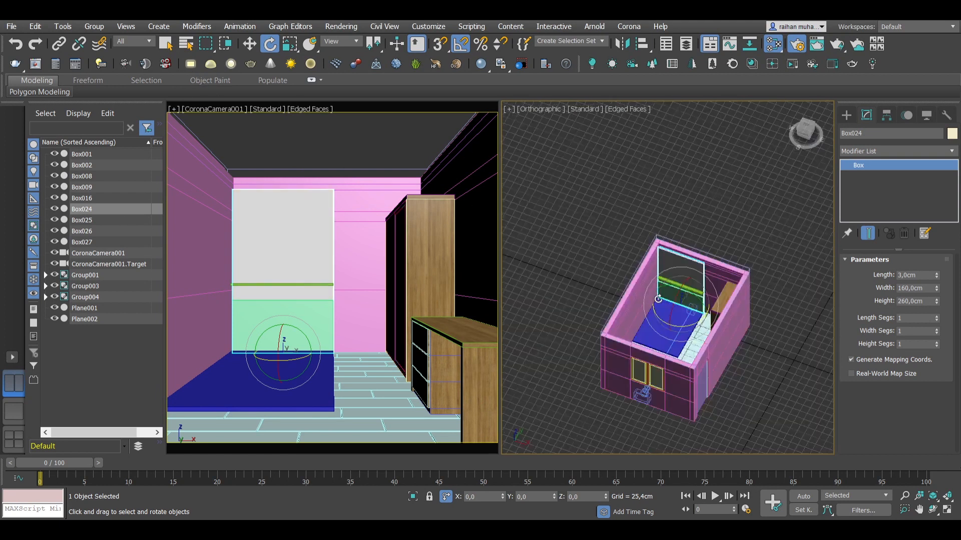
Assign a brown wood material to the bed base and headboard and isolate both.
key(z)
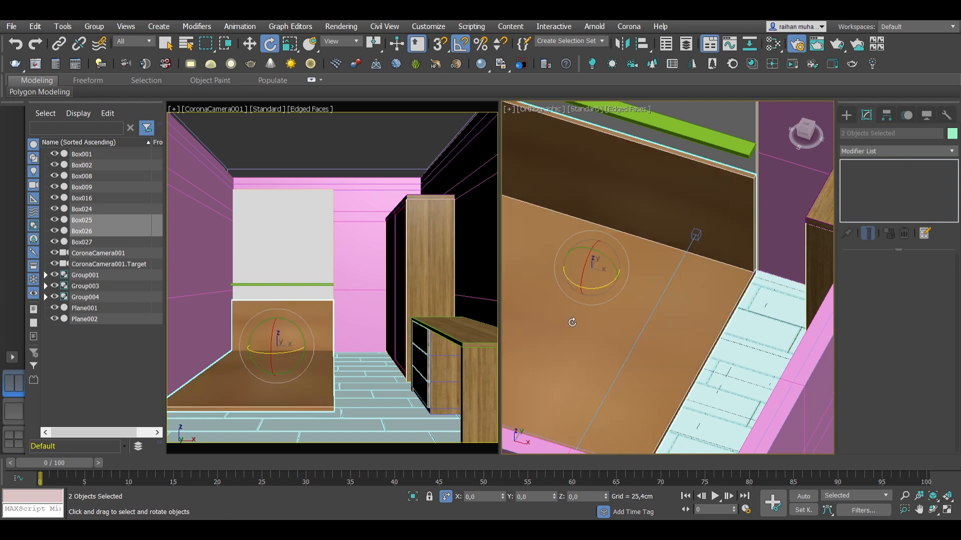
key(alt+q)
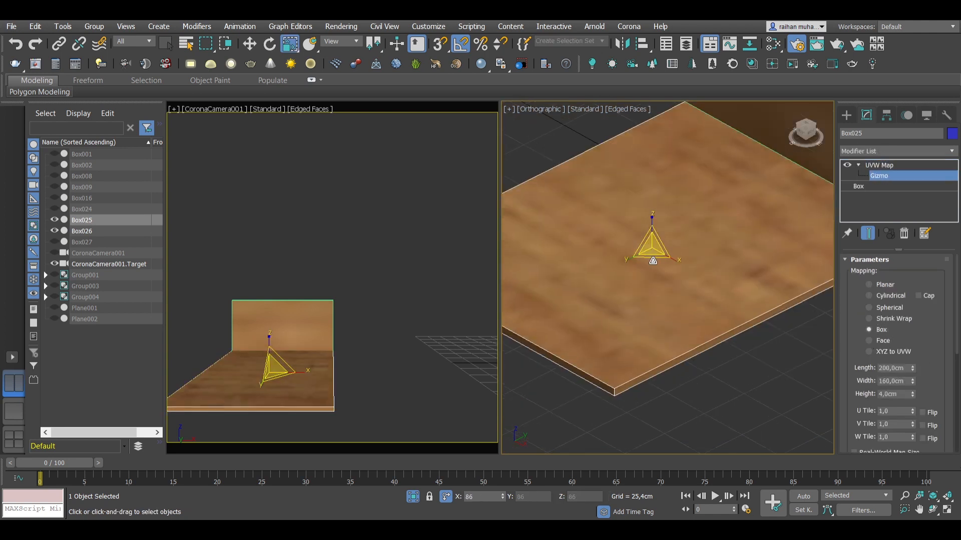
Rotate the bed base's mapping gizmo and set its UVW Map height to about 45.3 cm.
key(e)
drag(653, 261, 681, 261)
mouse_move(681, 271)
alt+middle_down()
mouse_move(680, 229)
mouse_move(672, 265)
alt+middle_up()
scroll(673, 265, up, 5)
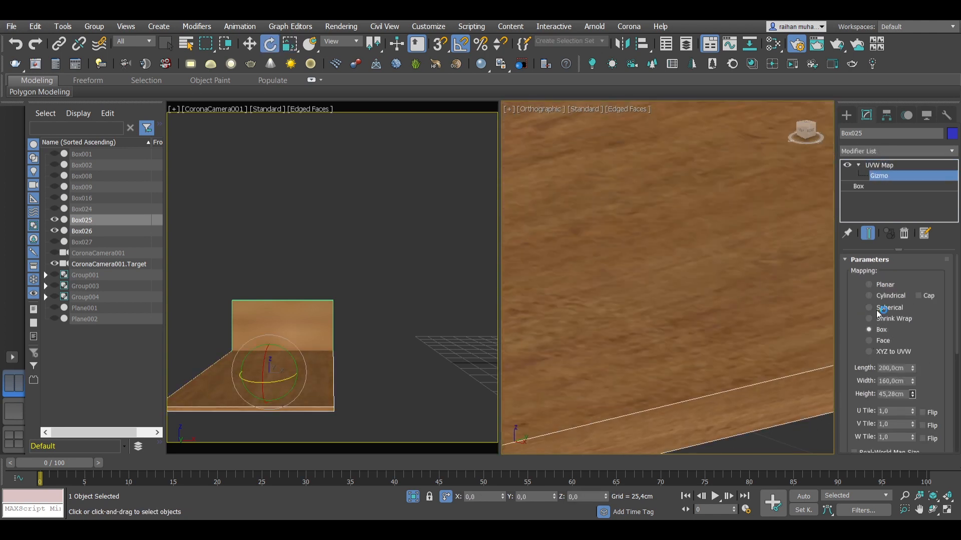
scroll(673, 301, down, 6)
alt+middle_drag(665, 327, 701, 338)
click(879, 165)
Apply the wood mapping to the headboard and select it together with the bed base.
click(736, 262)
scroll(735, 262, down, 3)
alt+middle_drag(735, 262, 774, 264)
ctrl+click(720, 373)
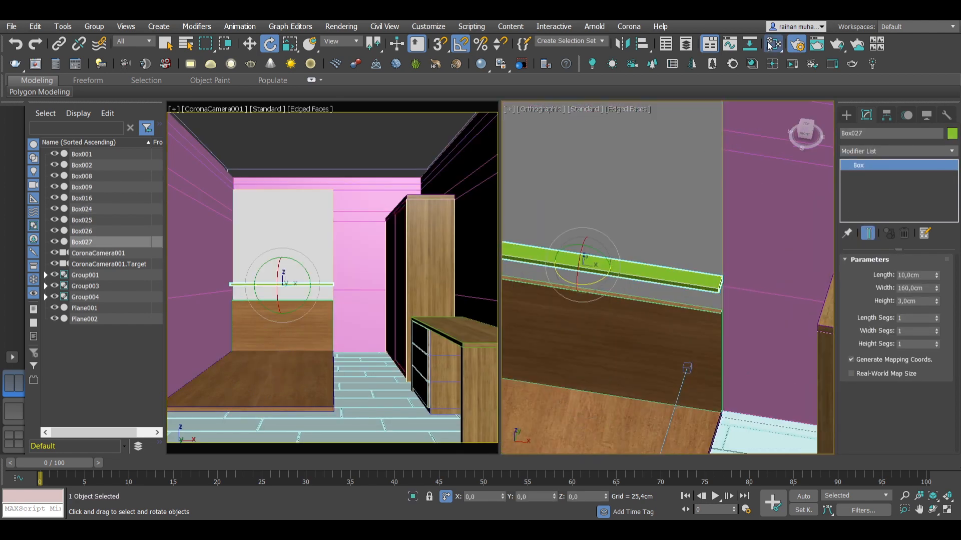
Give the shelf above the headboard the same white material as the wall panel.
scroll(673, 280, down, 6)
alt+middle_drag(673, 280, 720, 320)
scroll(721, 300, down, 3)
Isolate the plank floor and give it a dark wood material with a box-type UVW Map.
click(750, 280)
scroll(610, 345, up, 6)
click(620, 346)
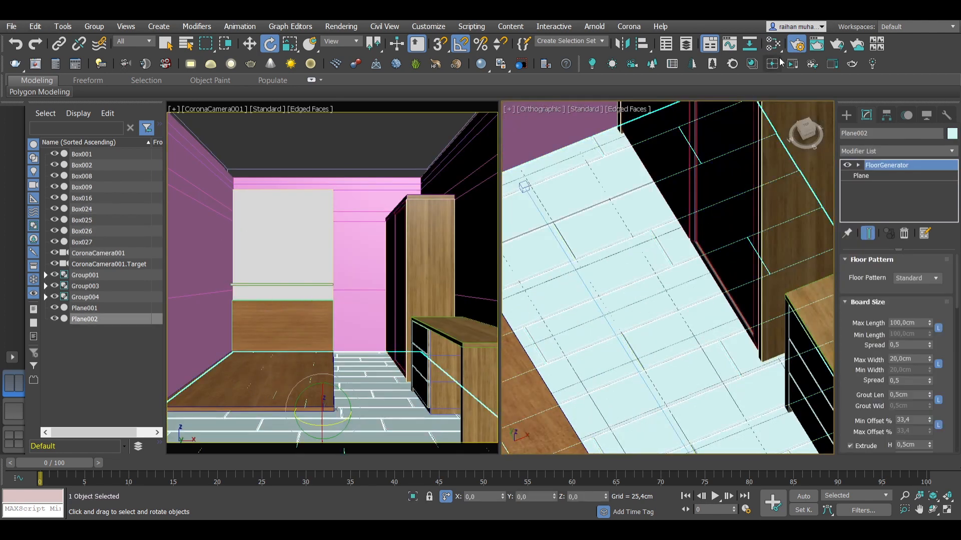
key(alt+q)
scroll(673, 364, up, 3)
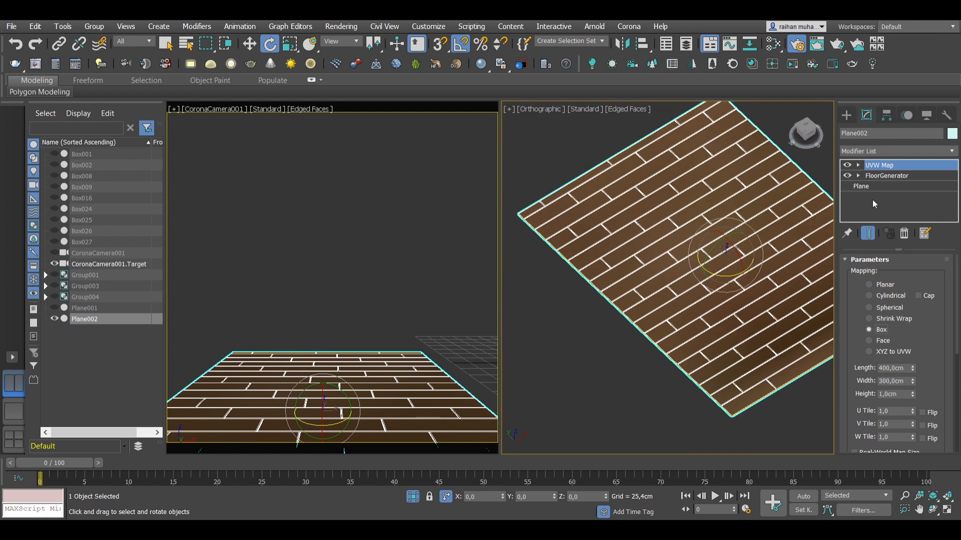
Scale the floor's UVW Map gizmo to adjust the wood grain on the planks, and bring back the rest of the room.
key(1)
key(r)
scroll(729, 253, up, 5)
scroll(729, 253, down, 3)
middle_drag(706, 315, 715, 385)
scroll(686, 383, down, 4)
scroll(715, 385, up, 5)
drag(609, 280, 615, 299)
click(879, 165)
scroll(770, 203, down, 6)
key(alt+q)
click(434, 155)
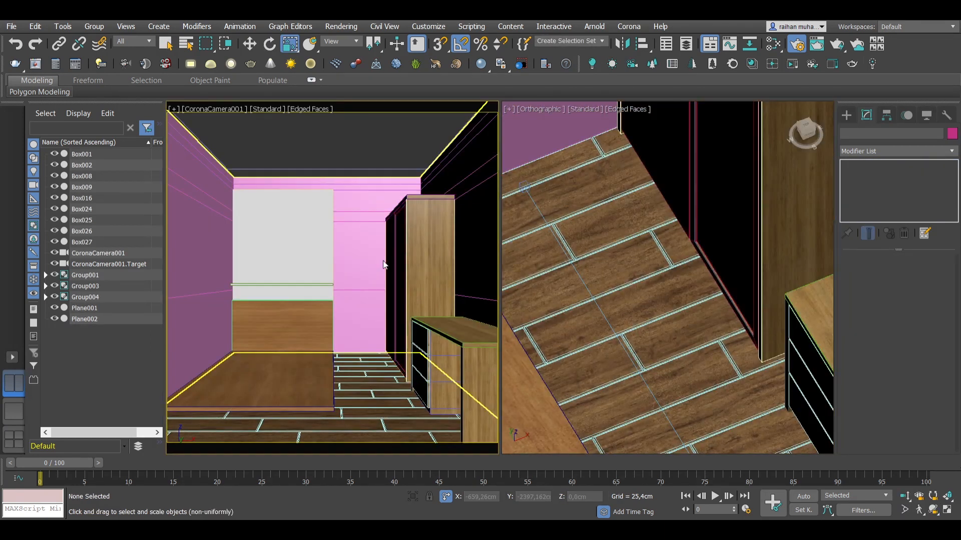
Connect the room shell's edges with a new vertical edge loop and snap it to the side edge of the wall panel.
scroll(688, 235, down, 7)
click(688, 221)
key(2)
alt+middle_drag(745, 200, 701, 168)
scroll(700, 168, up, 4)
click(915, 403)
key(w)
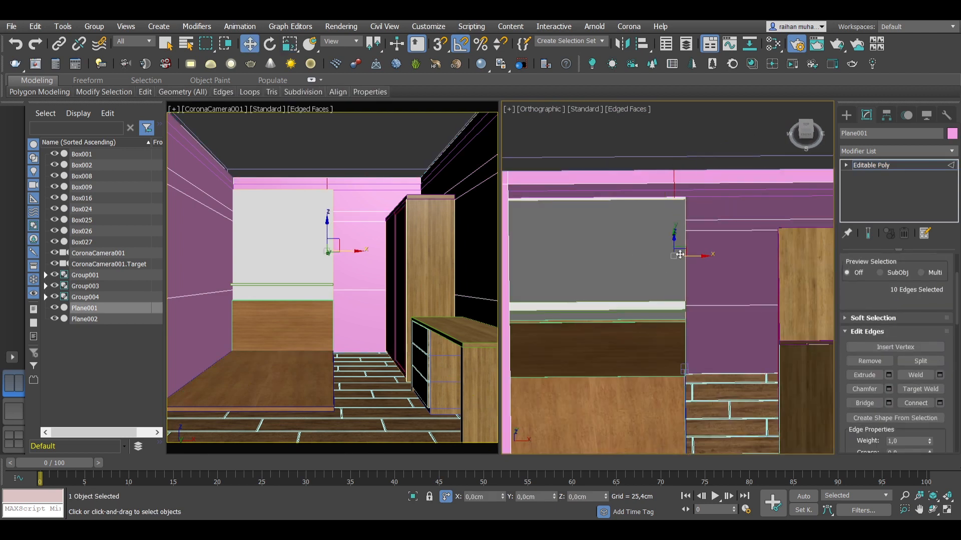
key(s)
scroll(700, 215, down, 4)
alt+middle_drag(632, 300, 588, 175)
Detach the back-wall section beside the panel together with the wardrobe-side wall as a separate object.
key(4)
scroll(931, 367, up, 3)
alt+middle_drag(650, 301, 740, 271)
alt+drag(791, 200, 729, 289)
alt+middle_drag(740, 295, 670, 291)
drag(956, 288, 955, 343)
click(920, 320)
click(855, 309)
key(4)
click(607, 210)
Give the detached wall a gray material and a box-type UVW Map, and resize its mapping.
scroll(607, 210, up, 5)
alt+middle_drag(607, 210, 592, 203)
key(m)
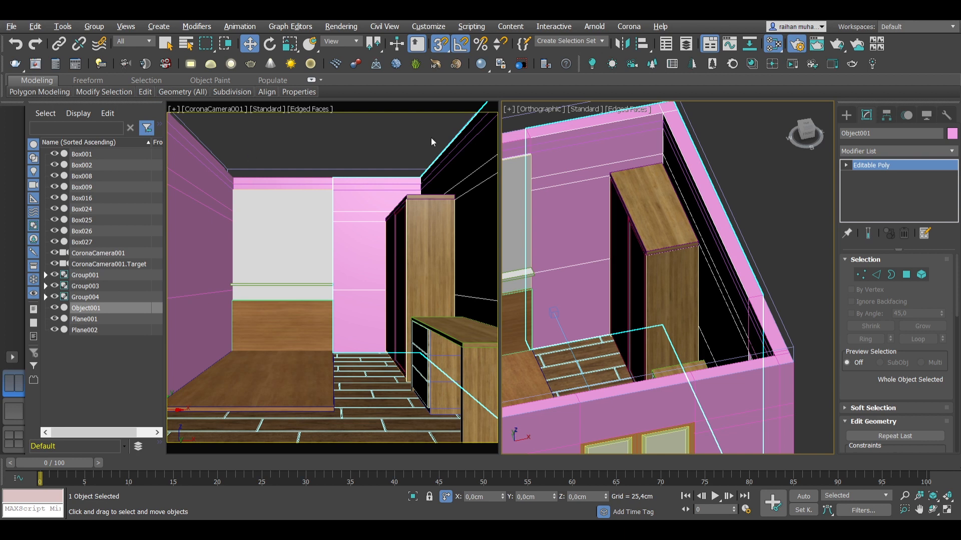
click(305, 193)
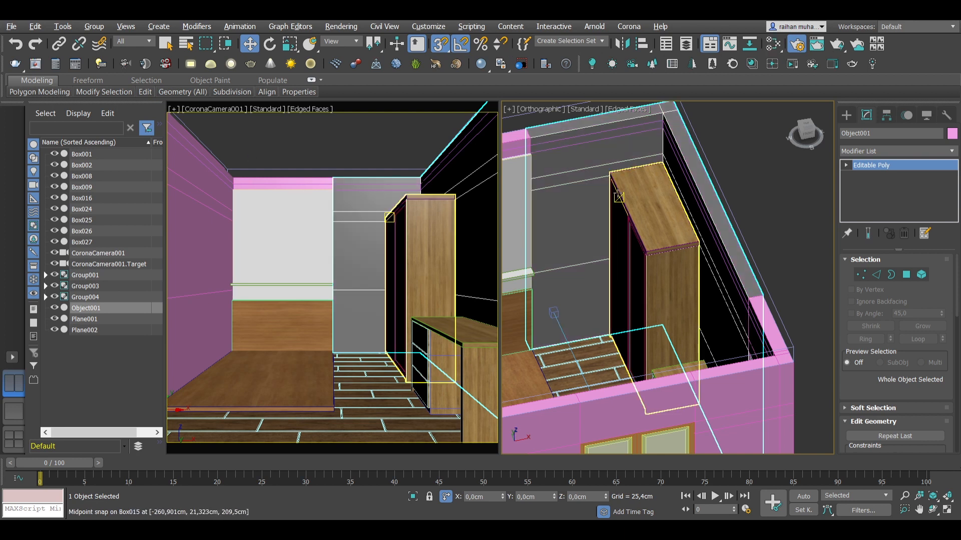
alt+middle_drag(619, 197, 608, 165)
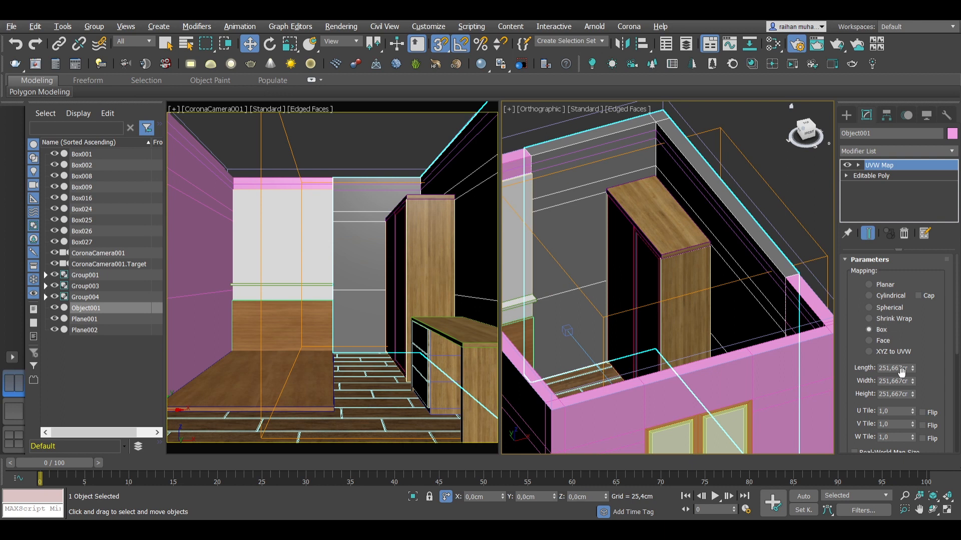
text(00)
key(Return)
click(805, 220)
Apply the white material to the remaining room shell.
scroll(806, 230, down, 4)
alt+middle_drag(745, 300, 700, 285)
click(722, 367)
key(m)
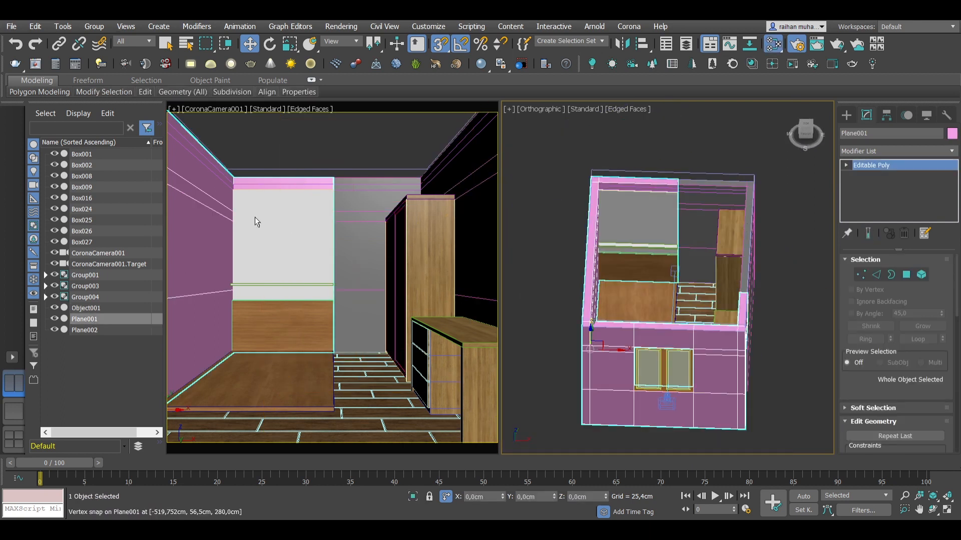
click(290, 216)
alt+middle_drag(626, 270, 686, 265)
click(548, 141)
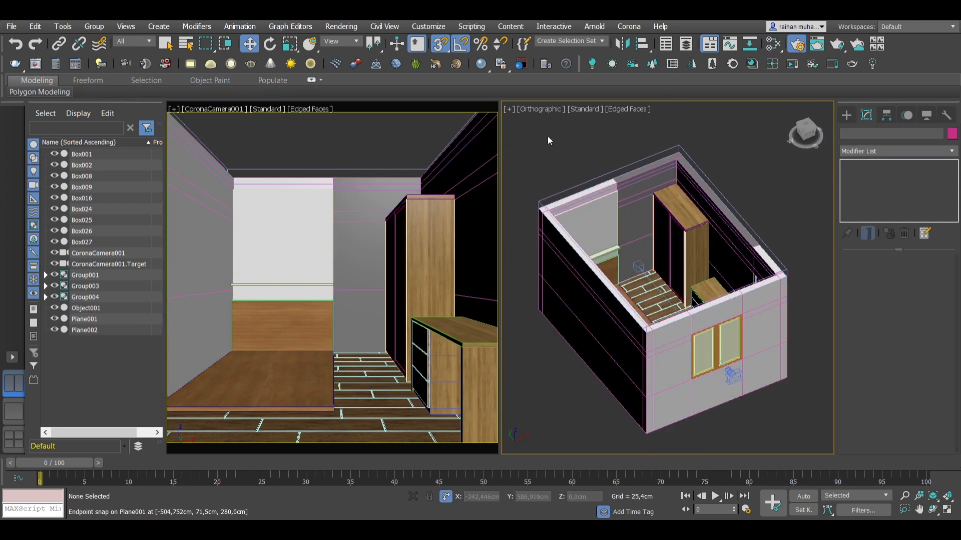
Examine the dropped ceiling in isolation and bring back the full scene.
click(645, 261)
scroll(645, 261, up, 2)
scroll(673, 225, up, 3)
click(675, 165)
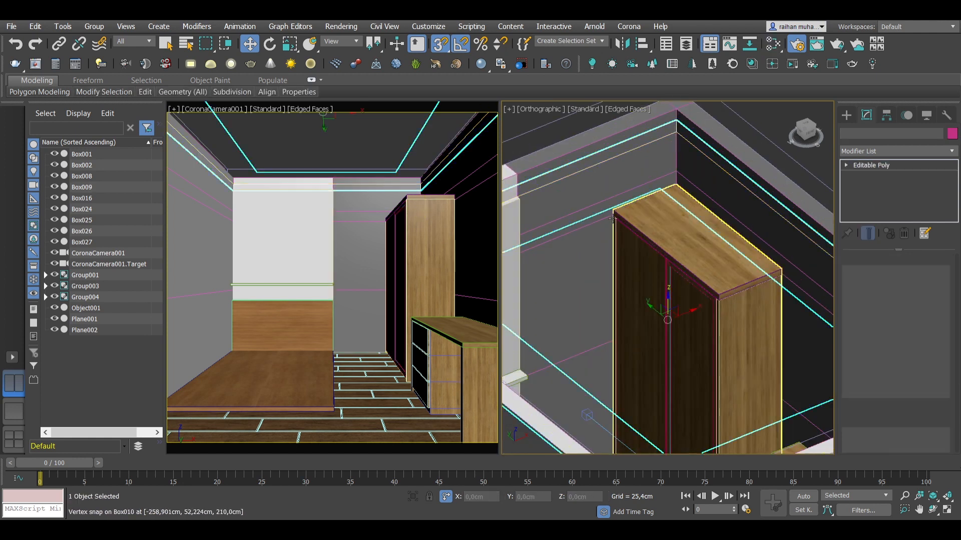
key(alt+q)
alt+middle_drag(715, 265, 728, 221)
click(413, 497)
click(591, 195)
Move the bedding group about 341 cm in X onto the bed base.
alt+middle_drag(635, 270, 645, 310)
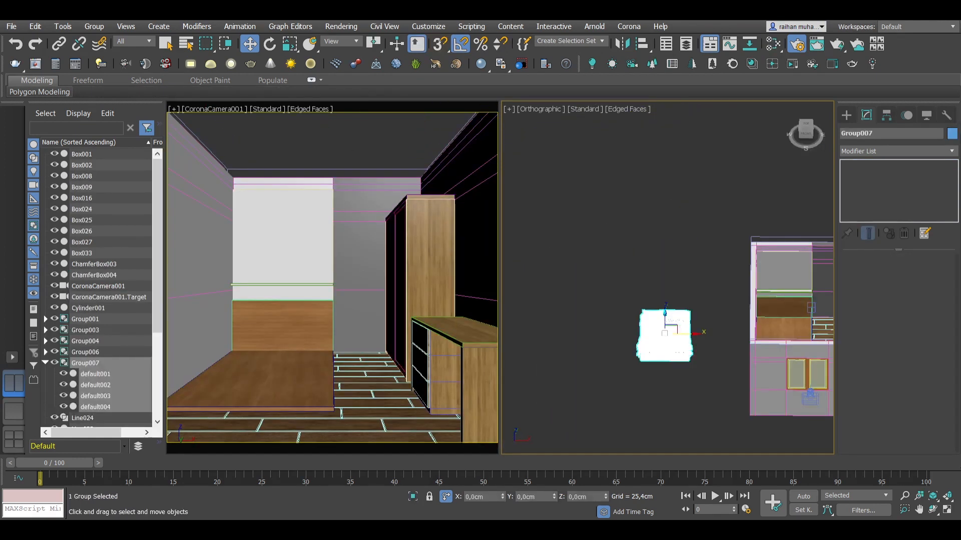
scroll(741, 332, up, 4)
drag(584, 377, 812, 379)
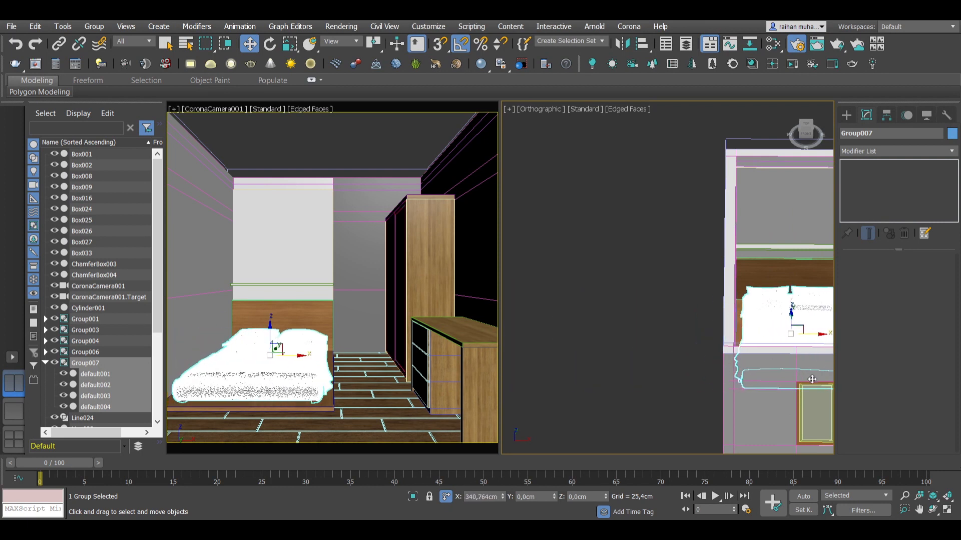
scroll(788, 379, down, 3)
click(706, 253)
Move the desk lamp group from the open cabinet outside the room to the desk in the top view.
middle_drag(701, 321, 630, 310)
scroll(715, 350, down, 1)
alt+middle_drag(715, 345, 607, 338)
scroll(701, 338, up, 4)
click(680, 345)
scroll(677, 334, up, 3)
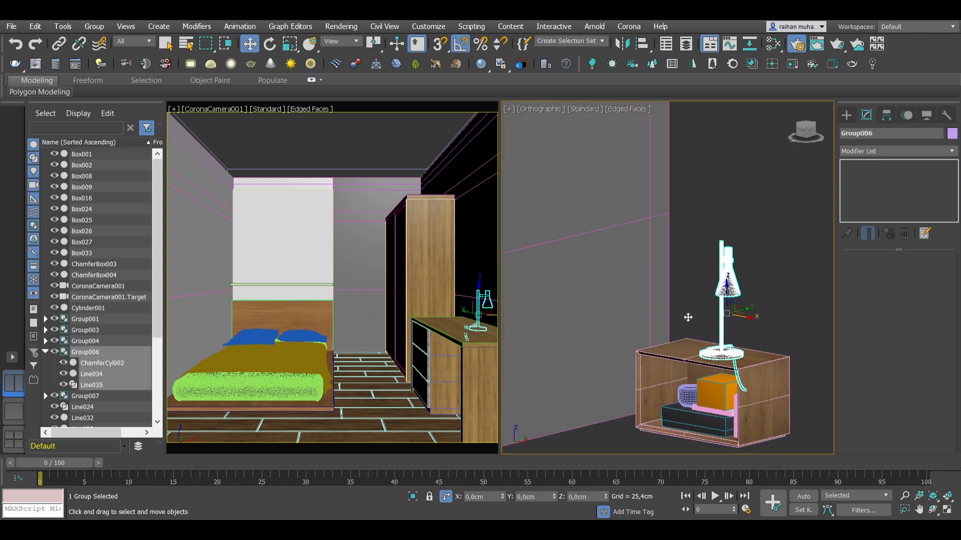
key(t)
scroll(699, 296, down, 5)
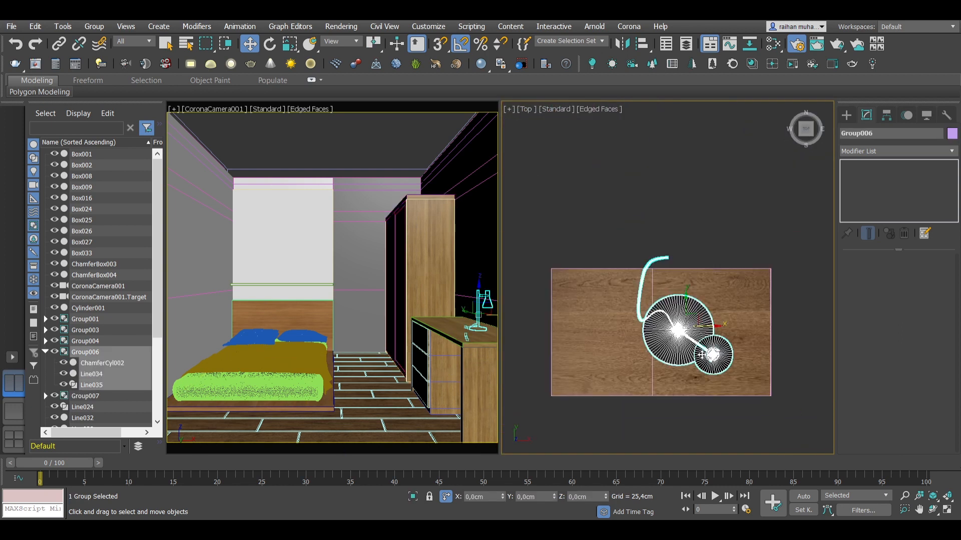
middle_drag(700, 296, 752, 196)
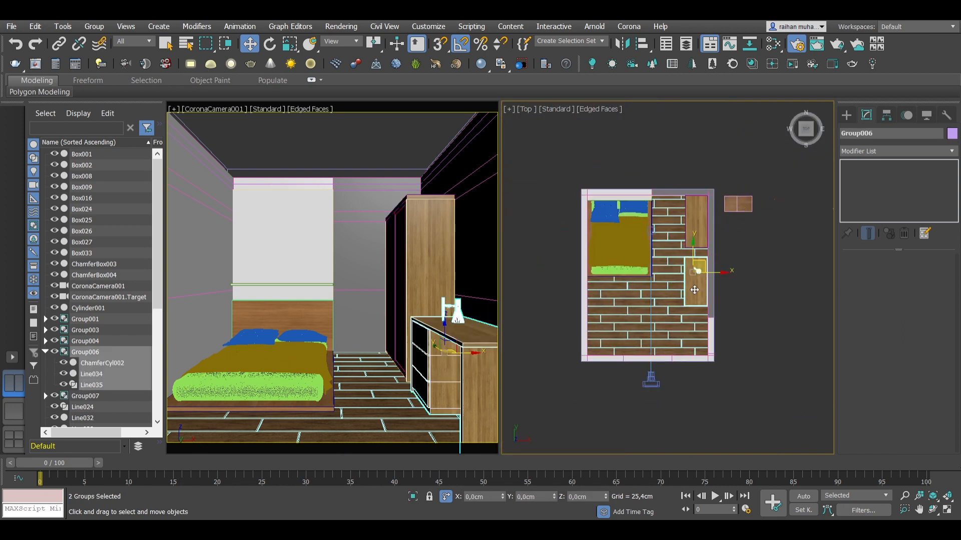
Isolate the lamp with the desk and set its height in the front view so its base rests on the desktop.
key(alt+q)
key(f)
drag(668, 230, 660, 164)
scroll(656, 191, up, 6)
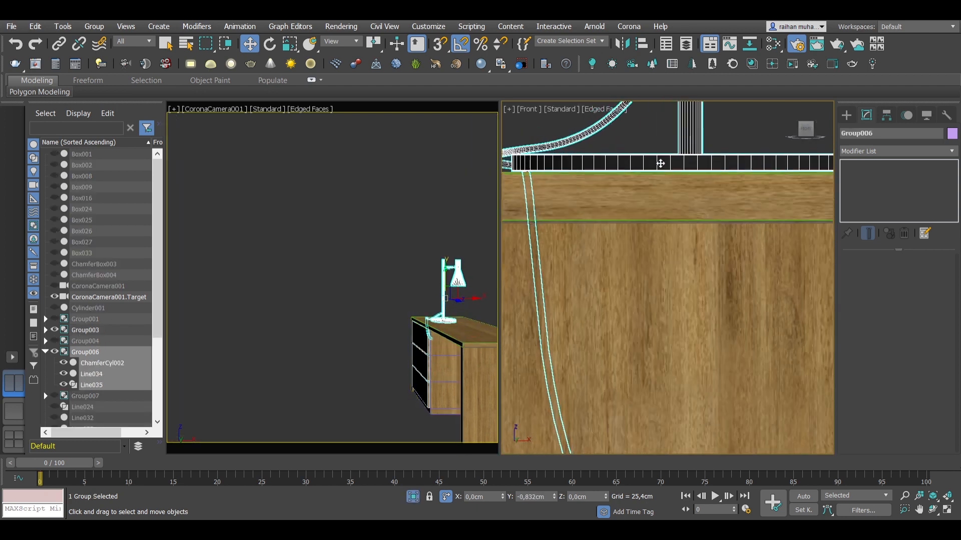
Rotate the desk lamp and move it to the desk's back corner by the wall, then restore the full scene.
scroll(661, 176, down, 7)
alt+middle_drag(662, 180, 686, 196)
scroll(686, 196, down, 2)
key(e)
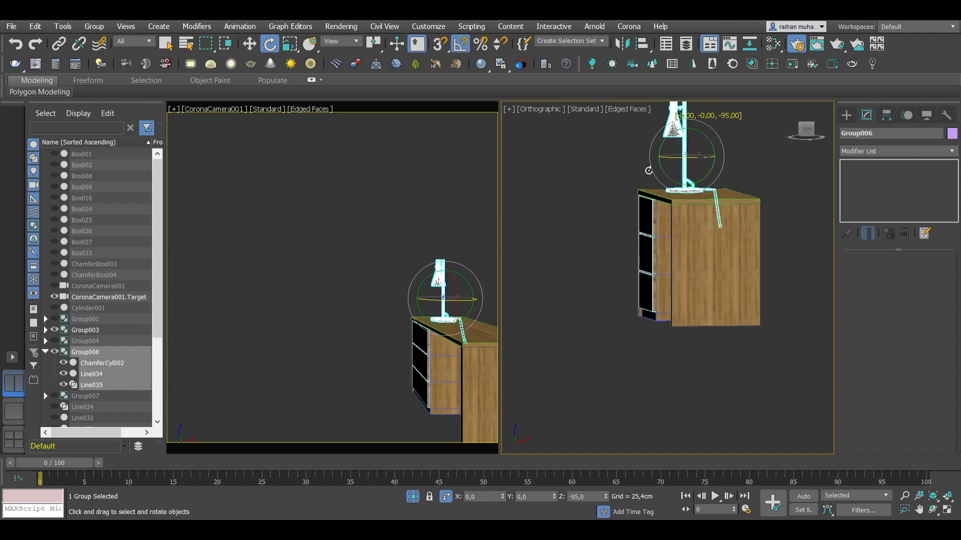
key(t)
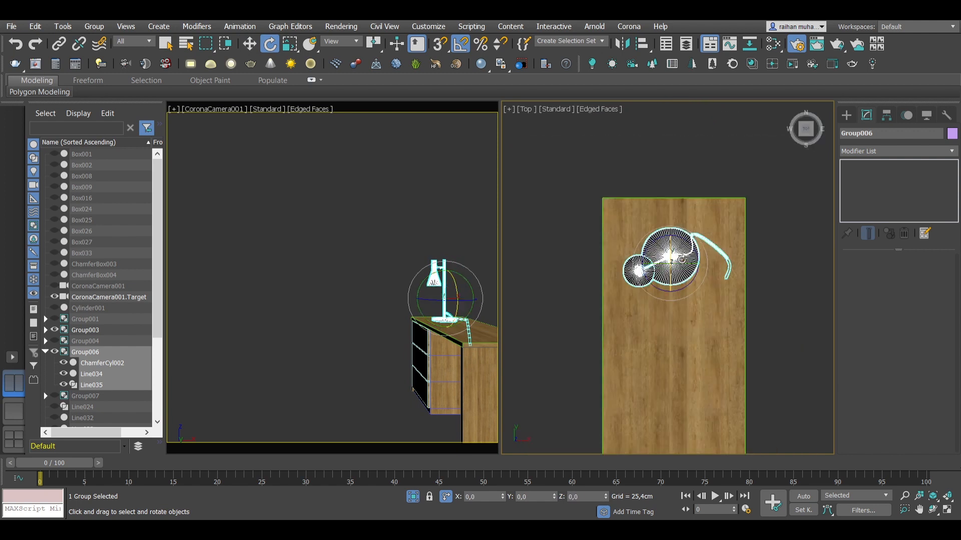
drag(683, 249, 709, 234)
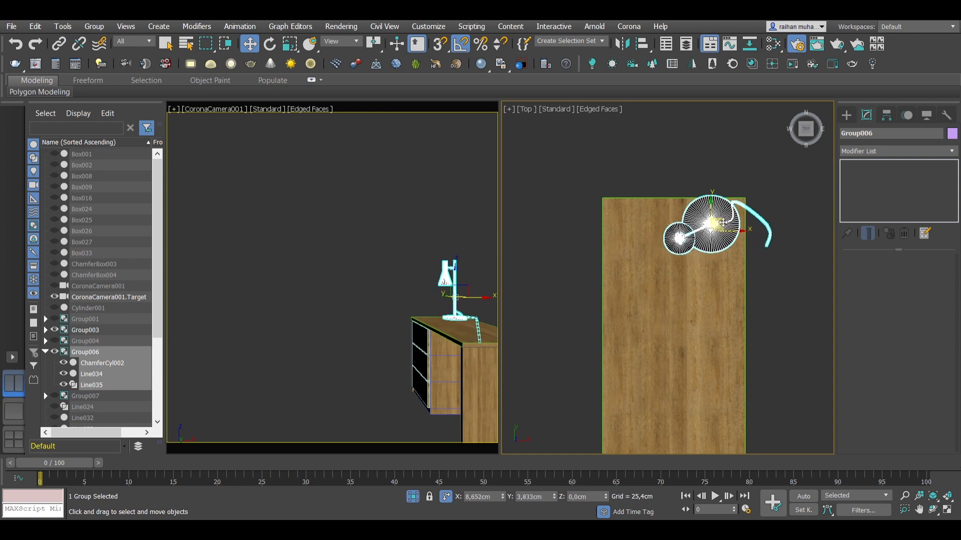
click(412, 496)
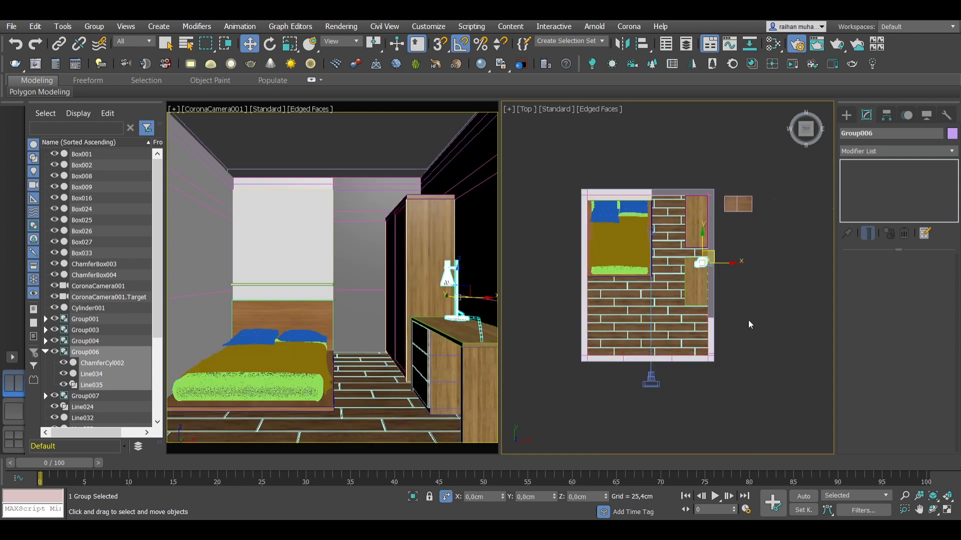
click(748, 320)
Rotate the desk lamp further so its head points along the desk, and keep its base within the desktop.
scroll(707, 258, up, 8)
click(690, 266)
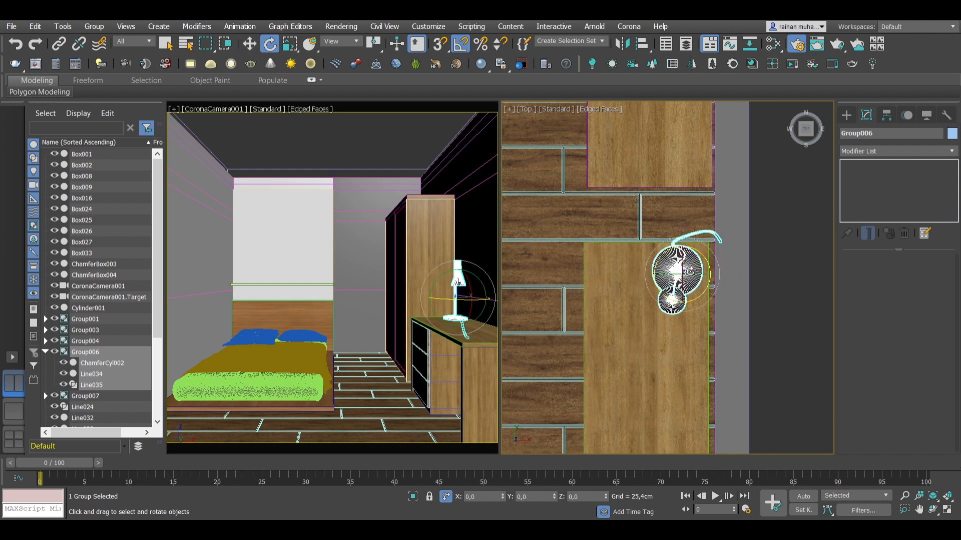
key(w)
scroll(690, 271, up, 4)
alt+middle_drag(686, 261, 705, 235)
scroll(738, 243, down, 7)
scroll(738, 243, down, 4)
click(710, 176)
Move the two stacked books from the round side table to the desk in the top view.
scroll(710, 240, down, 2)
alt+middle_drag(713, 331, 758, 281)
scroll(644, 239, up, 8)
scroll(643, 239, up, 4)
scroll(683, 255, down, 3)
scroll(632, 296, down, 3)
scroll(644, 261, up, 3)
scroll(680, 308, down, 5)
middle_drag(680, 309, 512, 306)
scroll(714, 282, up, 10)
click(710, 442)
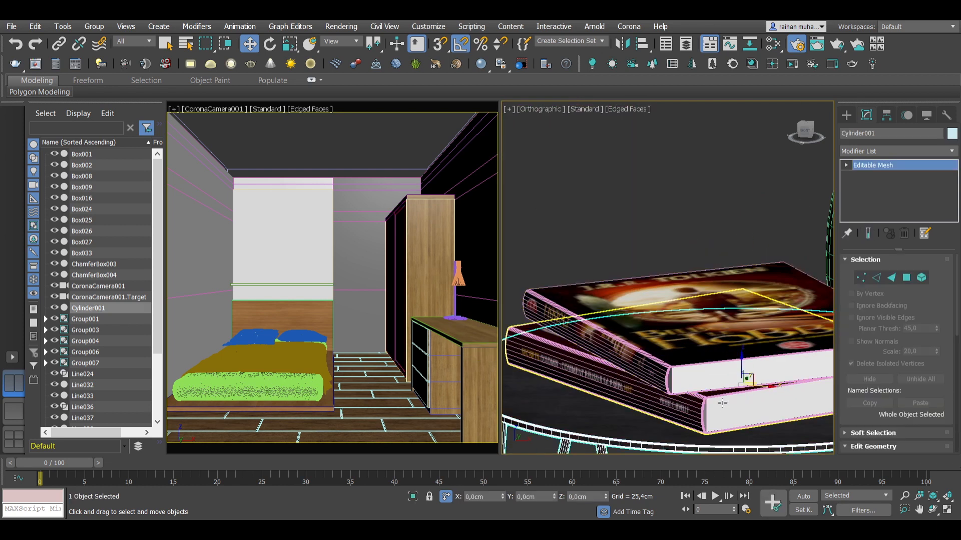
scroll(722, 403, down, 6)
click(718, 393)
ctrl+click(717, 404)
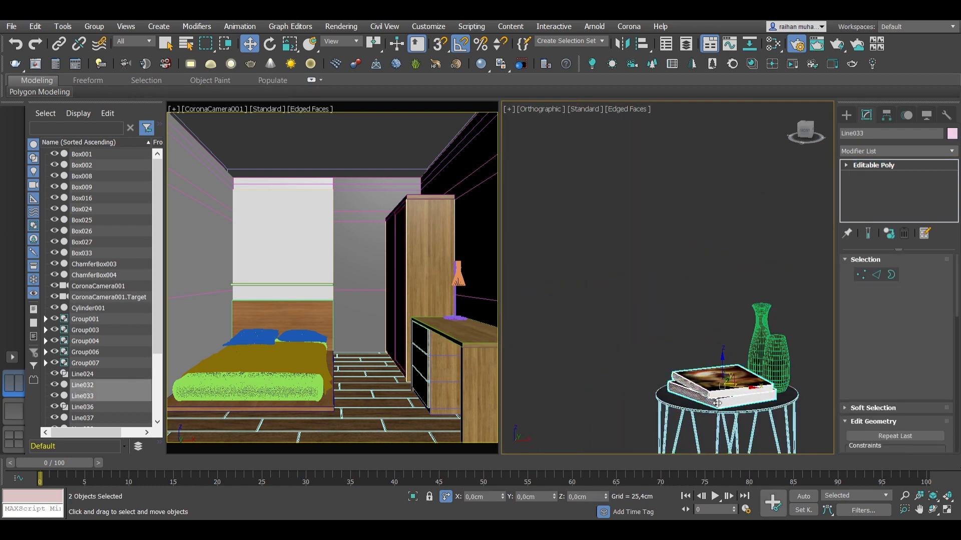
key(t)
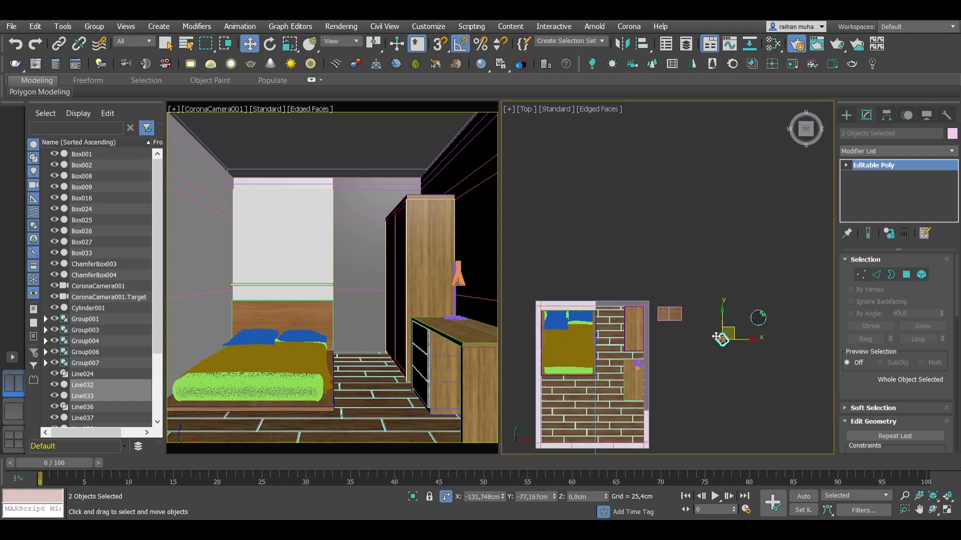
key(z)
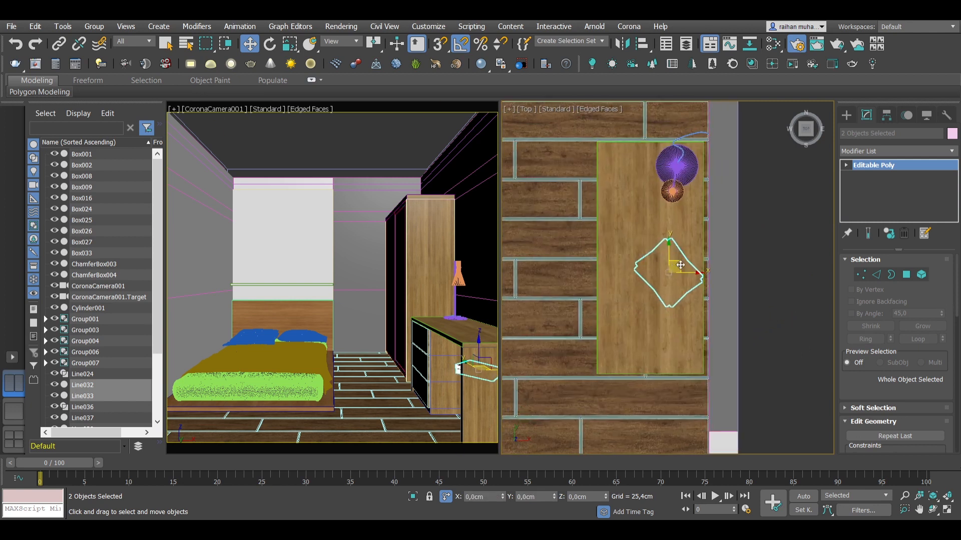
Raise the two stacked books in the front view so they rest on the desktop.
key(f)
scroll(642, 238, up, 8)
drag(667, 227, 624, 243)
scroll(624, 243, down, 7)
mouse_move(624, 243)
alt+middle_down()
mouse_move(637, 269)
mouse_move(674, 285)
mouse_move(625, 260)
alt+middle_up()
key(F3)
Delete the round side table standing outside the room.
scroll(660, 283, down, 5)
key(alt+q)
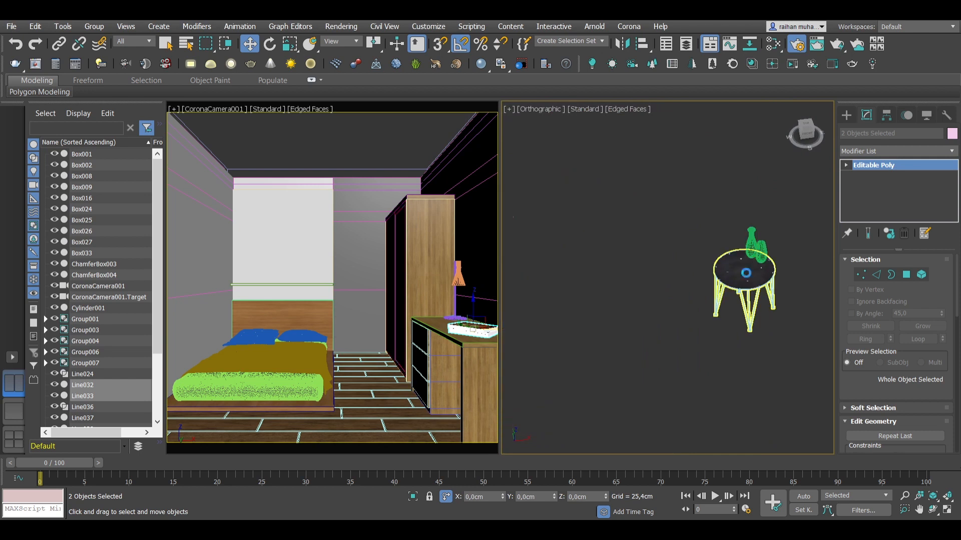
click(722, 306)
key(Delete)
Move the three upright books from the open cabinet to the desk's wall-side corner behind the lamp in the top view.
scroll(639, 293, down, 3)
middle_drag(639, 294, 729, 243)
middle_drag(594, 282, 622, 242)
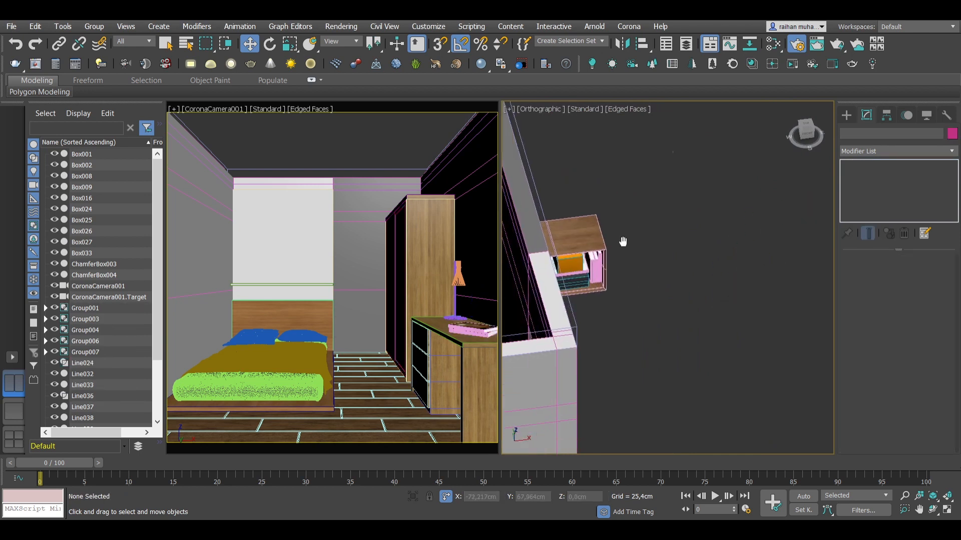
click(600, 266)
key(alt+q)
scroll(723, 249, up, 5)
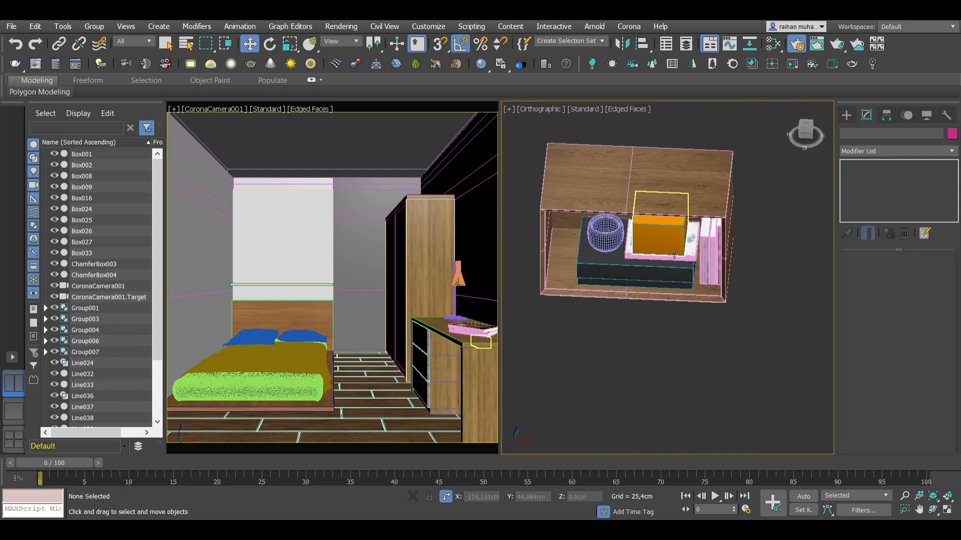
mouse_move(723, 250)
alt+middle_down()
mouse_move(734, 247)
mouse_move(725, 220)
mouse_move(729, 243)
alt+middle_up()
ctrl+click(743, 245)
ctrl+click(736, 251)
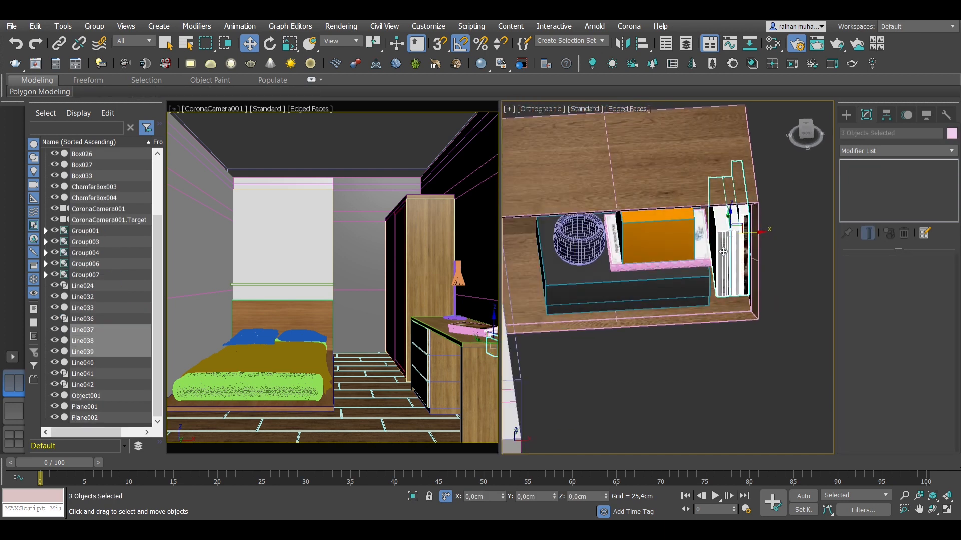
key(t)
key(z)
scroll(753, 323, down, 8)
middle_drag(752, 323, 787, 257)
scroll(787, 257, down, 2)
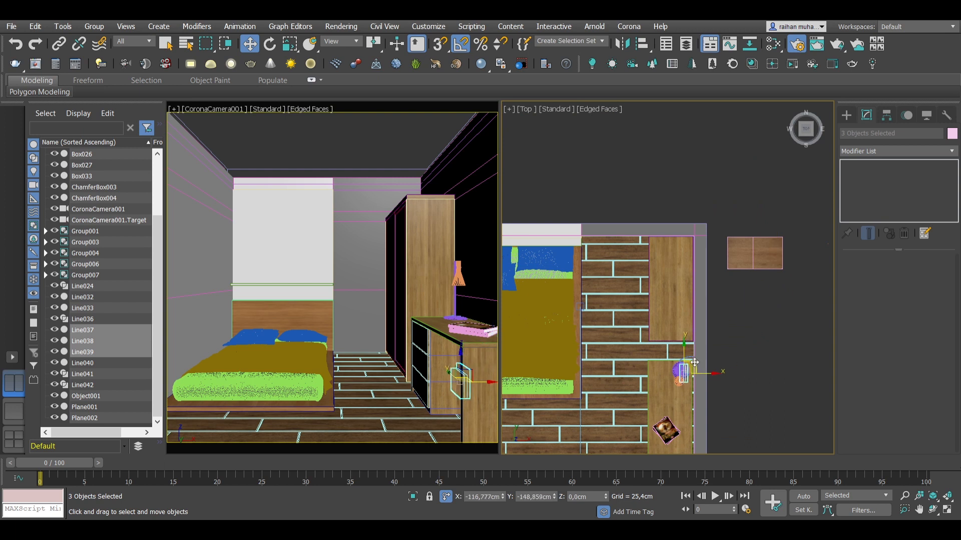
drag(694, 362, 693, 360)
scroll(686, 369, up, 5)
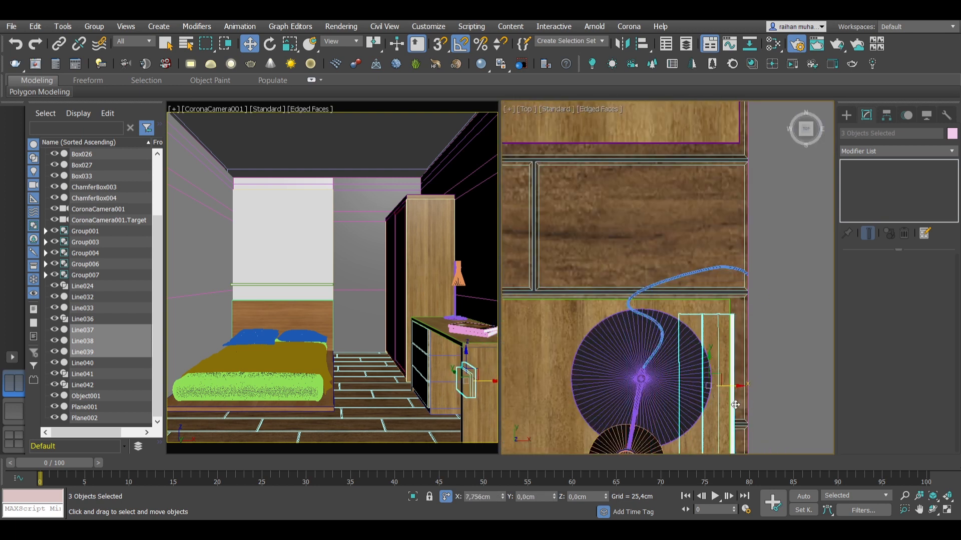
Shift the desk together with the lamp and books sideways against the wall.
ctrl+click(718, 327)
ctrl+click(667, 344)
scroll(667, 344, down, 3)
middle_drag(668, 345, 704, 193)
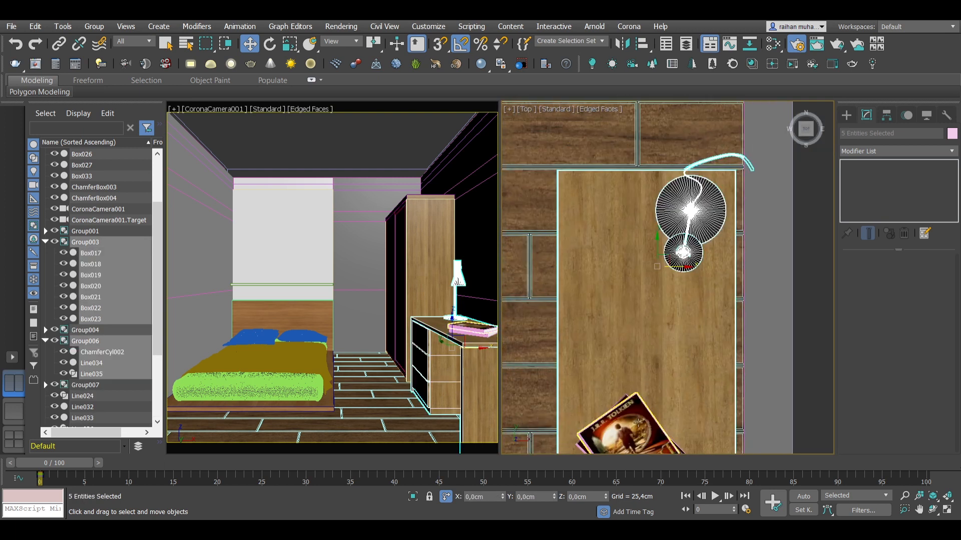
drag(680, 295, 684, 295)
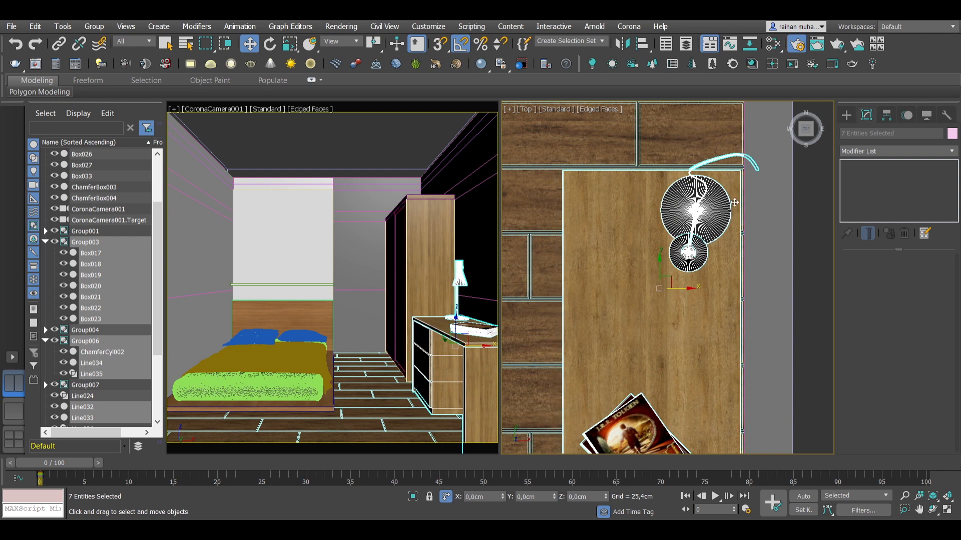
Reduce the selection to the three upright books and nudge them along the desk's wall-side edge.
alt+click(705, 211)
alt+click(669, 316)
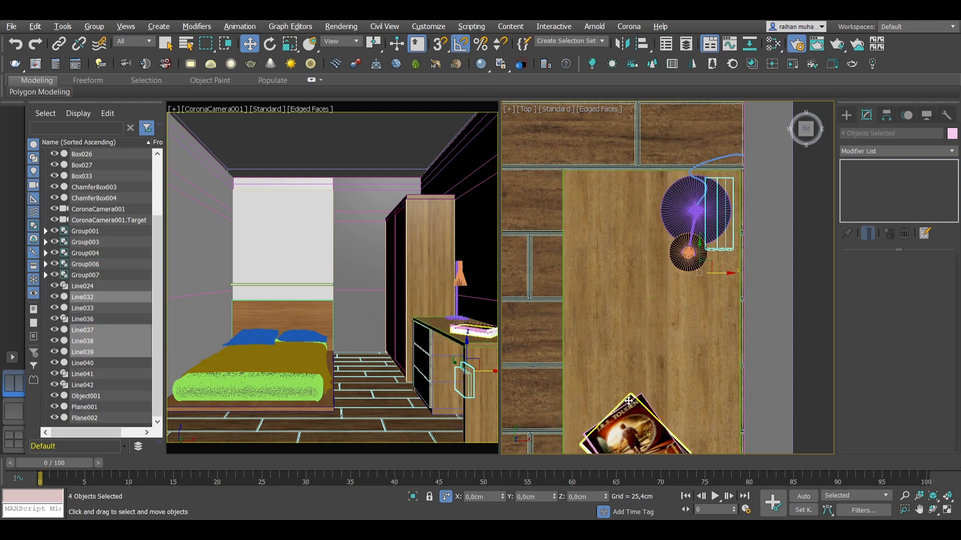
scroll(729, 214, up, 5)
drag(744, 245, 742, 248)
scroll(740, 251, down, 1)
Isolate the three upright books with the desk and raise the books onto the desktop in the front view.
alt+middle_drag(741, 252, 681, 279)
scroll(710, 238, down, 5)
key(alt+q)
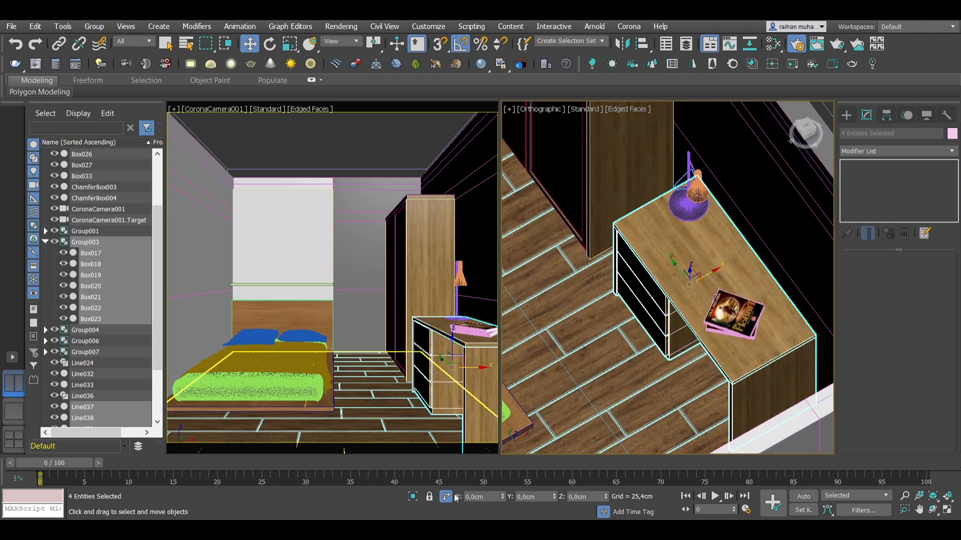
key(f)
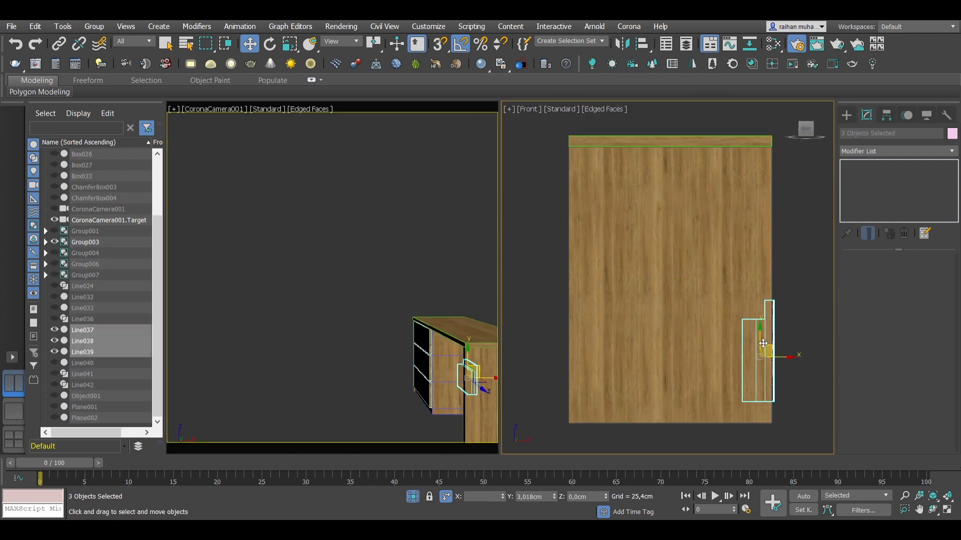
drag(755, 128, 765, 91)
middle_drag(770, 117, 731, 220)
scroll(734, 228, up, 10)
drag(703, 247, 662, 140)
click(413, 494)
Delete the leftover Line041 and Line042 objects outside the room.
scroll(604, 306, down, 5)
alt+middle_drag(605, 306, 620, 323)
middle_drag(620, 323, 705, 323)
scroll(704, 322, down, 2)
click(676, 203)
drag(692, 199, 626, 243)
scroll(626, 243, down, 7)
alt+middle_drag(626, 243, 643, 257)
scroll(693, 245, down, 3)
drag(727, 203, 695, 239)
key(Delete)
scroll(576, 258, down, 2)
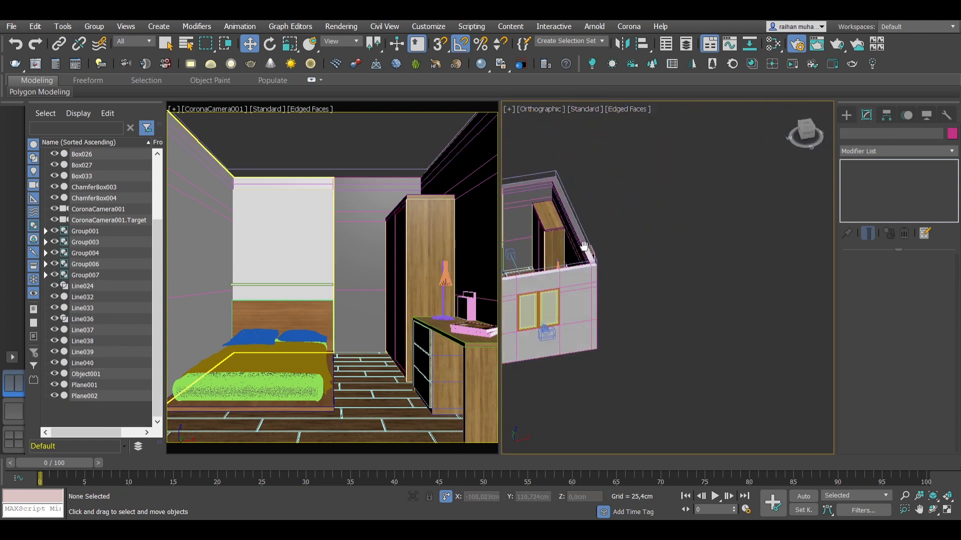
Select the two stacked boxes, the bowl and the book in the open cabinet and isolate them together with the wardrobe.
scroll(570, 265, up, 5)
scroll(564, 253, up, 3)
alt+middle_drag(570, 269, 546, 252)
middle_drag(555, 250, 650, 238)
scroll(651, 238, up, 5)
click(648, 237)
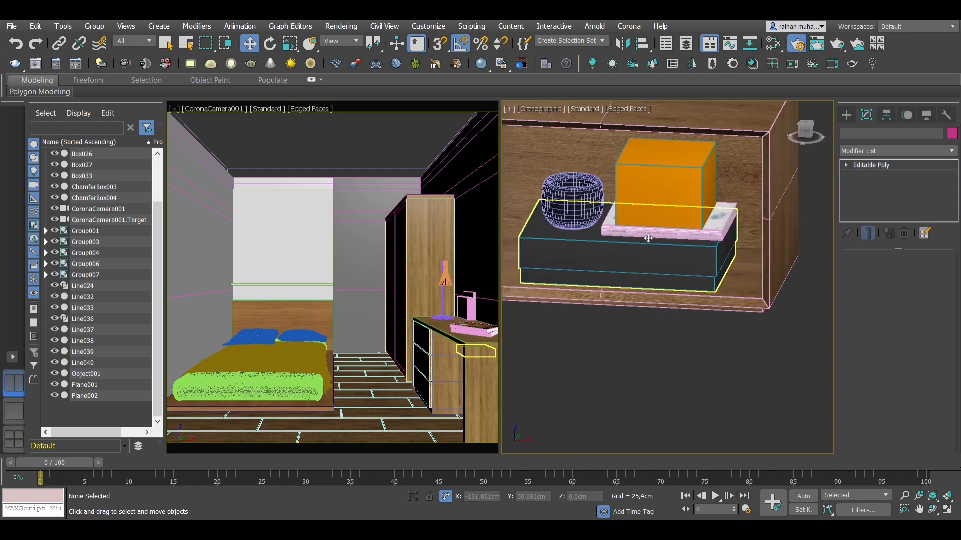
ctrl+click(650, 215)
scroll(650, 217, down, 5)
scroll(661, 225, up, 6)
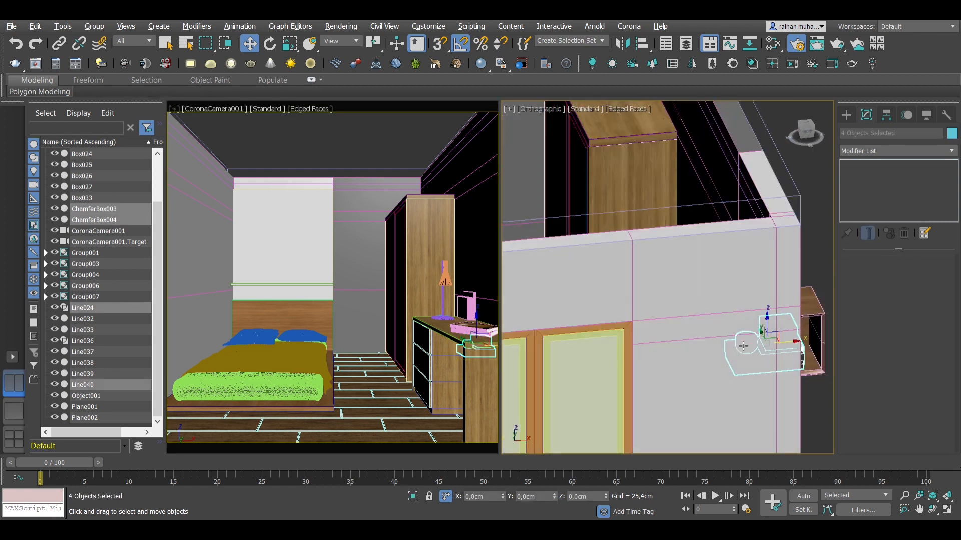
ctrl+click(661, 226)
click(414, 499)
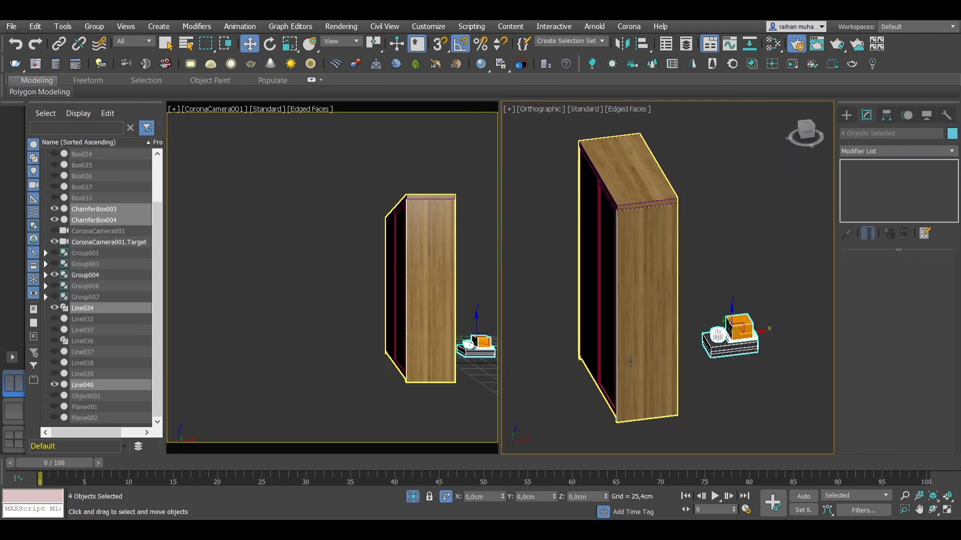
Place the box, bowl and book stack on top of the wardrobe at its desk-side end and restore the whole scene.
key(f)
scroll(665, 331, down, 3)
middle_drag(756, 396, 765, 414)
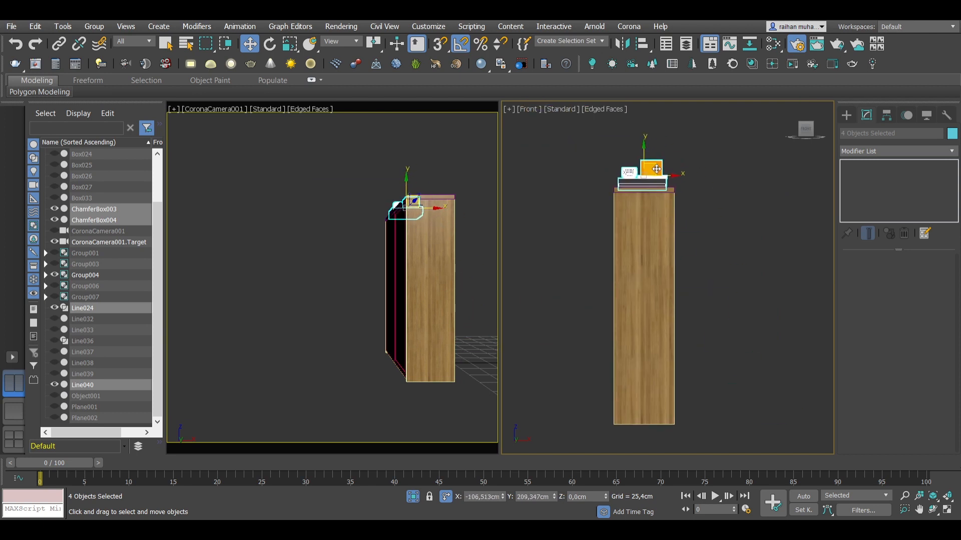
scroll(656, 169, up, 10)
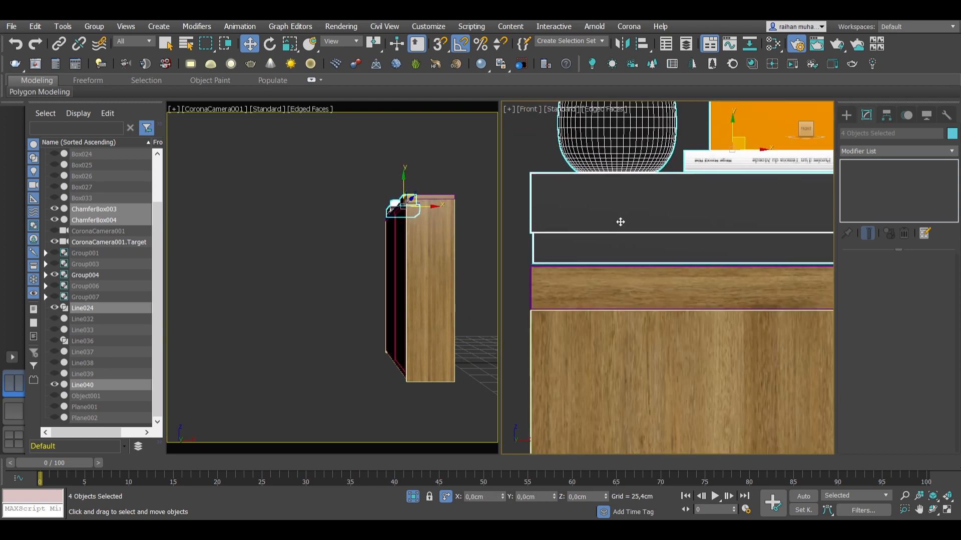
key(t)
scroll(653, 216, down, 5)
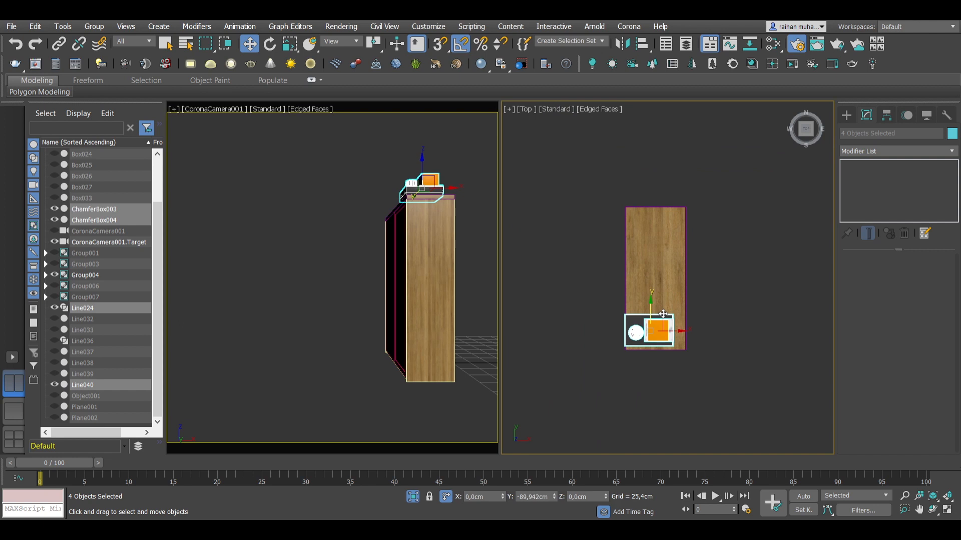
click(413, 497)
click(671, 353)
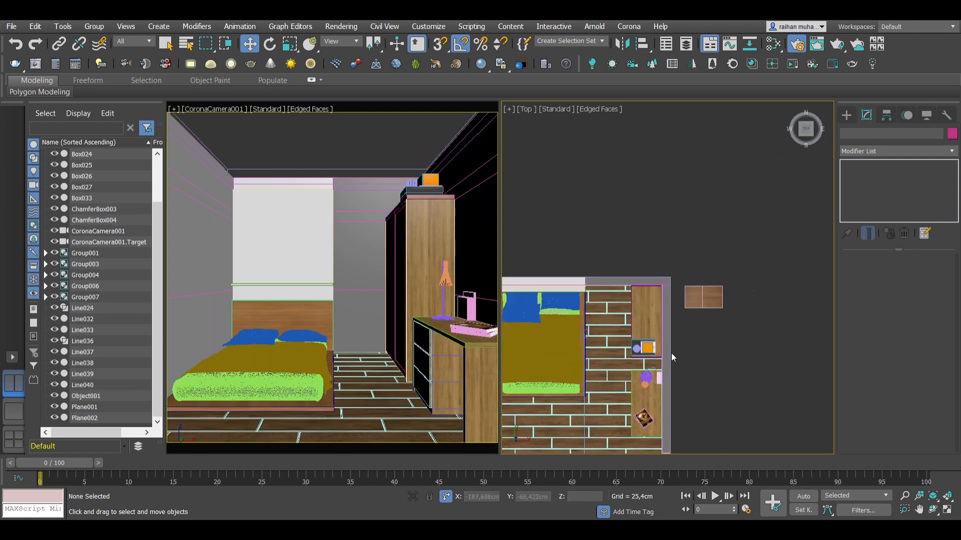
alt+middle_drag(670, 331, 726, 291)
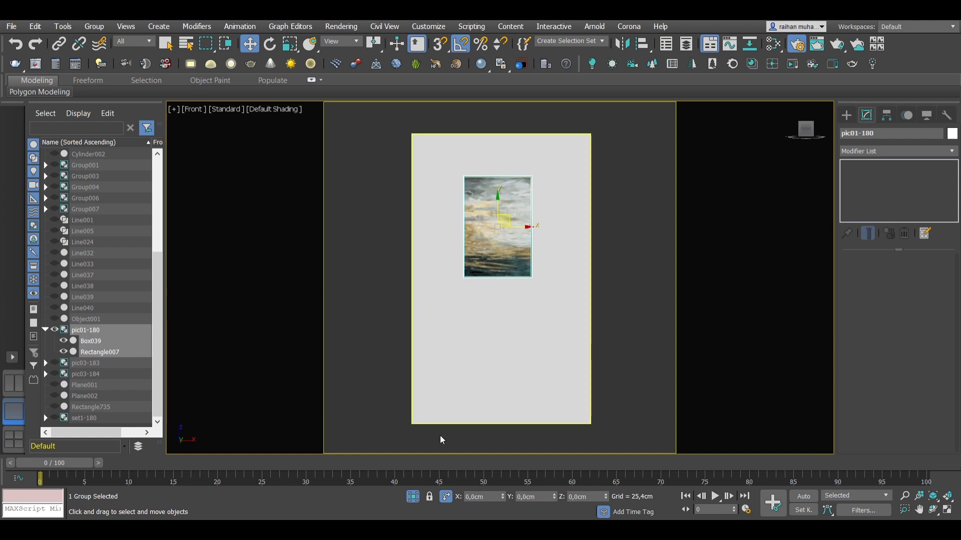
End the painting's isolation and centre the painting on the white wall panel above the headboard in the camera view.
click(412, 497)
key(c)
mouse_move(443, 218)
mouse_down()
mouse_move(470, 242)
mouse_move(450, 218)
mouse_up()
key(r)
key(w)
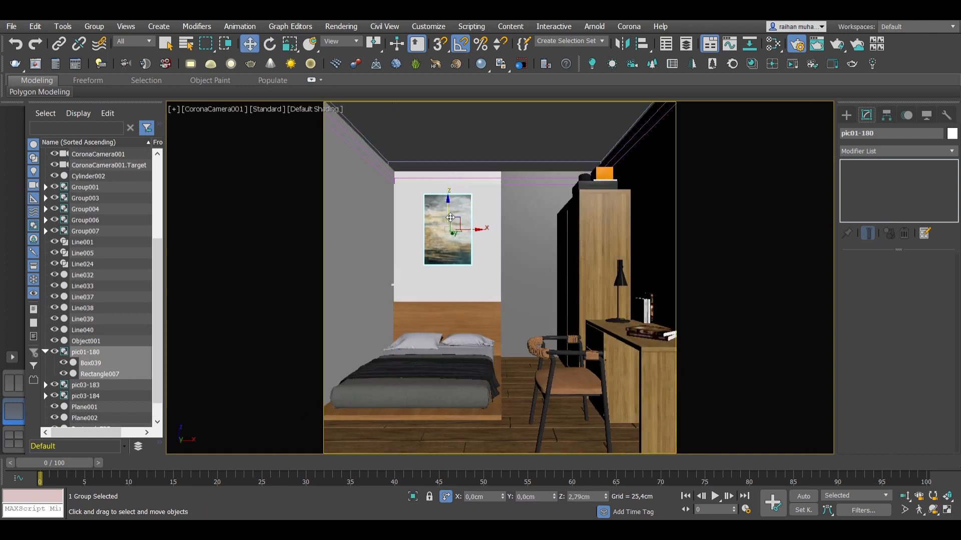
click(502, 141)
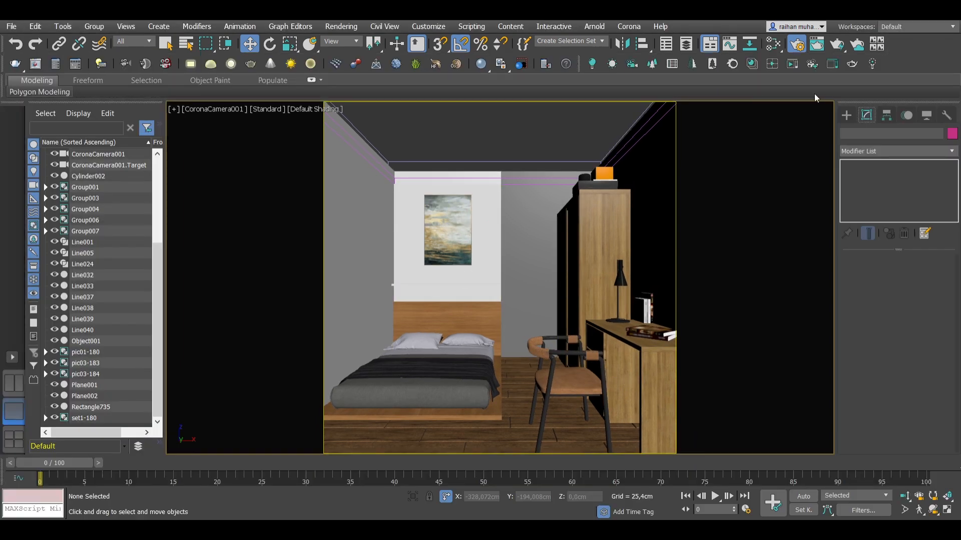
Move the painting back against the headboard wall in the top view.
key(u)
scroll(575, 235, down, 5)
alt+middle_drag(575, 235, 536, 242)
scroll(536, 242, up, 4)
click(846, 116)
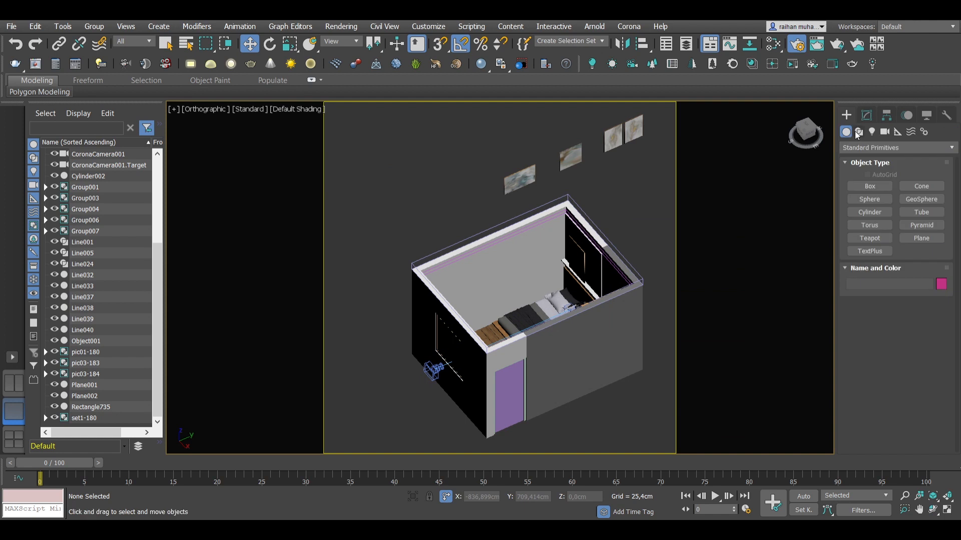
scroll(575, 240, up, 10)
click(616, 206)
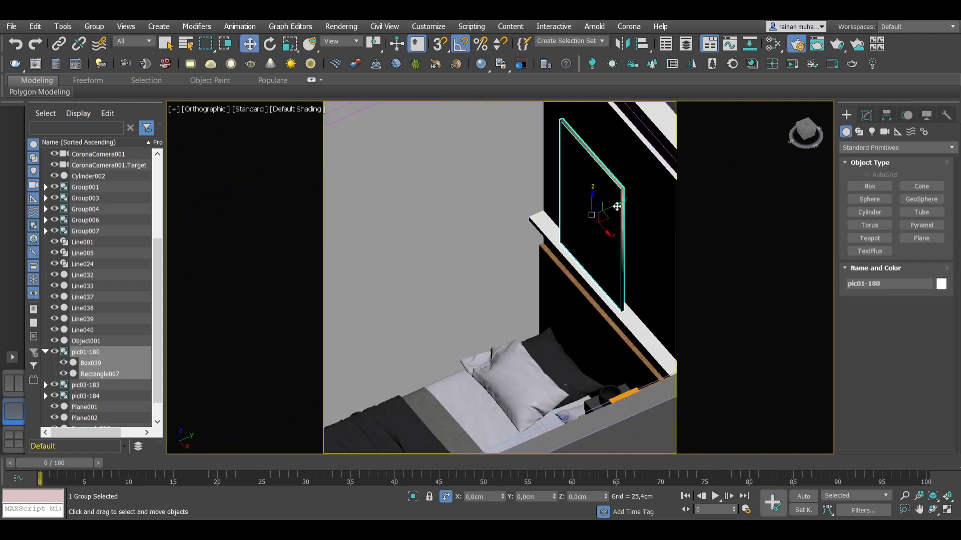
key(t)
scroll(556, 176, up, 6)
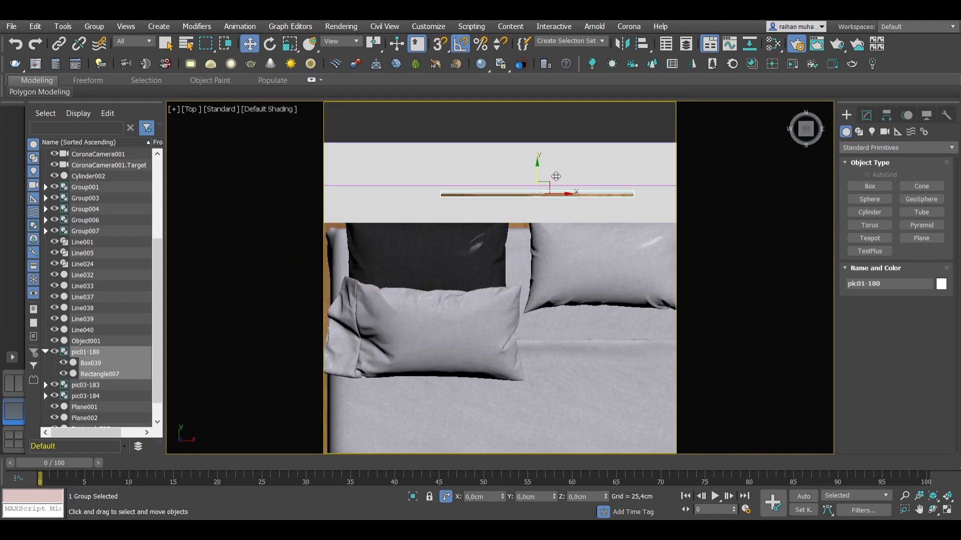
scroll(556, 176, up, 4)
alt+middle_drag(556, 176, 647, 195)
Rotate the long thin Box027 board and move it against the side wall beside the bed in the top view.
scroll(592, 225, down, 8)
alt+middle_drag(592, 225, 534, 272)
click(573, 303)
key(e)
drag(572, 304, 578, 341)
key(t)
key(w)
drag(538, 258, 479, 293)
scroll(522, 265, up, 6)
scroll(480, 290, down, 6)
alt+middle_drag(480, 290, 455, 221)
Raise the board slightly on the wall in the camera view and set its length to 15 cm.
key(c)
drag(377, 273, 376, 261)
click(866, 115)
double_click(910, 275)
text(15)
key(Return)
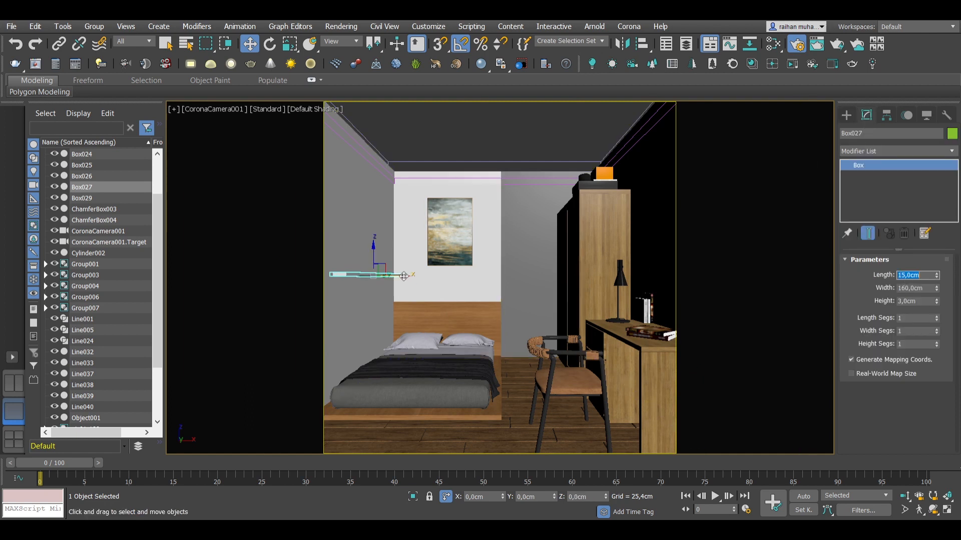
Copy the wall shelf upward to make a second shelf above it.
key(s)
key(s)
drag(375, 257, 376, 205)
click(475, 271)
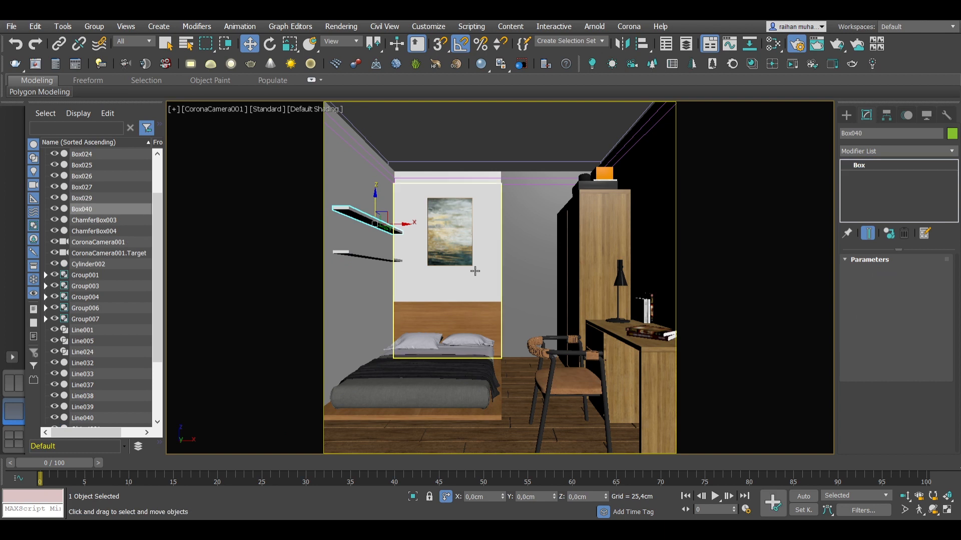
Assign the wood material to both wall shelves and isolate them.
ctrl+click(368, 256)
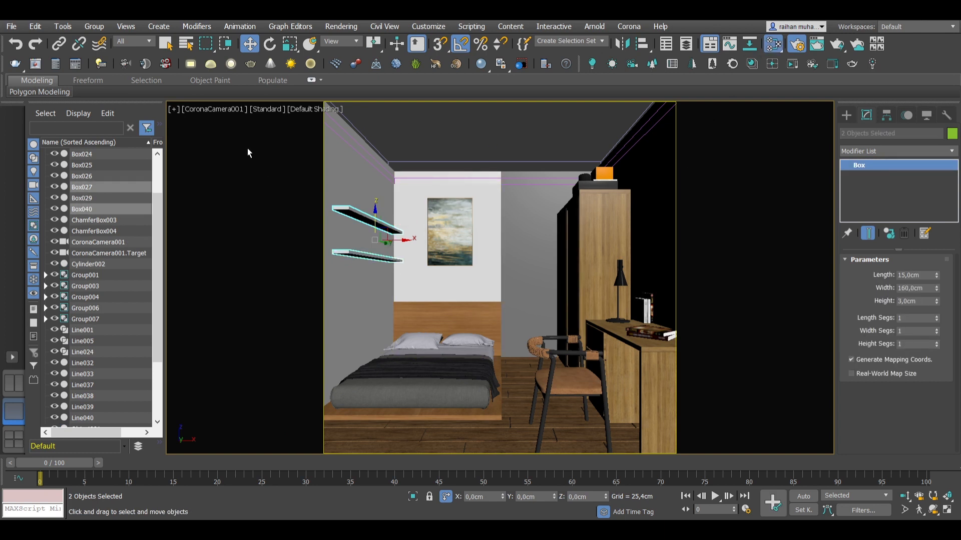
click(277, 145)
key(m)
key(alt+q)
key(t)
alt+middle_drag(489, 328, 434, 309)
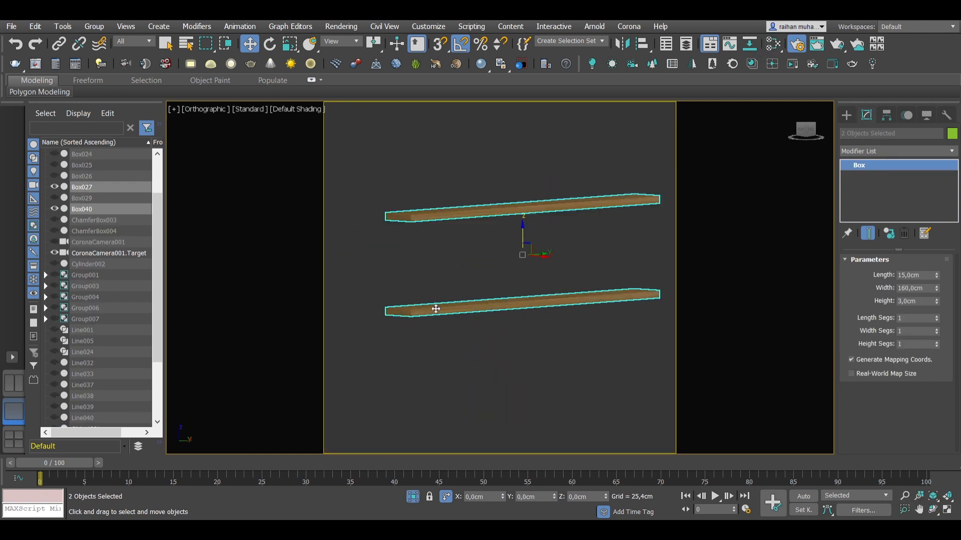
Add a UVW Map modifier with Box mapping to the lower wall shelf.
scroll(433, 309, up, 5)
click(440, 315)
click(884, 153)
key(u)
key(u)
key(Return)
click(882, 330)
click(855, 452)
scroll(695, 326, down, 2)
scroll(630, 223, down, 3)
alt+middle_drag(545, 176, 493, 195)
scroll(491, 193, up, 5)
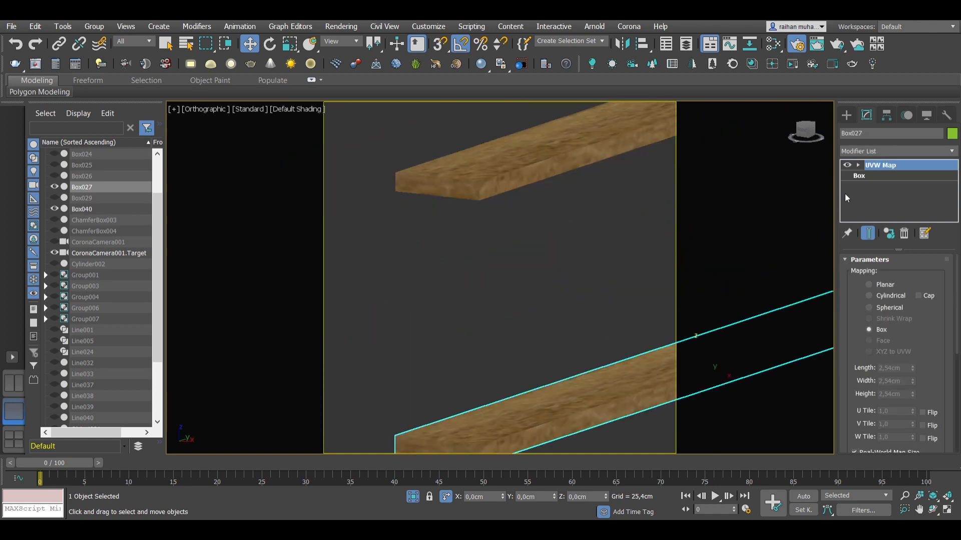
Turn off Real-World Map Size for the shelf mapping and scale its gizmo to a height of 5,58 cm.
click(871, 453)
scroll(700, 292, down, 2)
click(858, 165)
click(873, 176)
scroll(811, 320, down, 5)
middle_drag(810, 320, 551, 299)
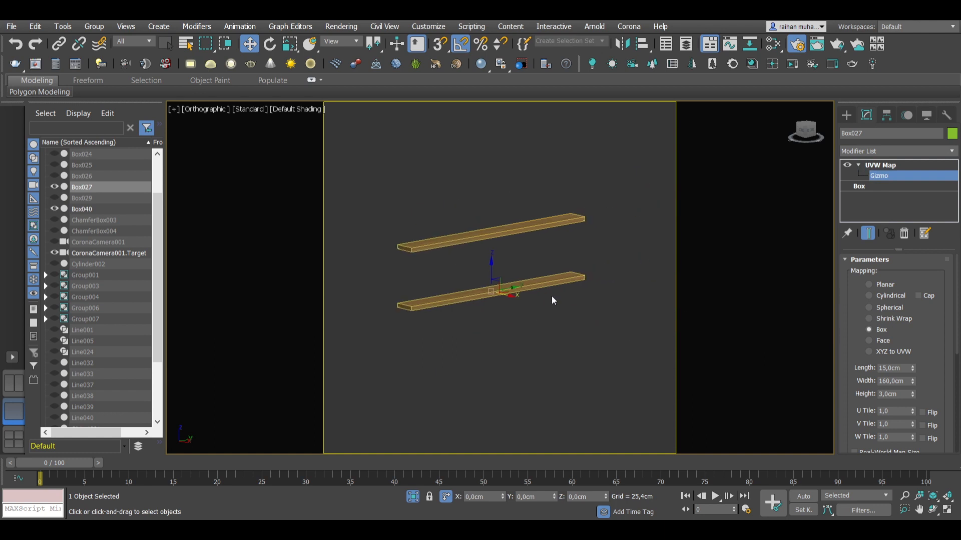
key(r)
scroll(487, 300, up, 2)
scroll(488, 300, up, 4)
scroll(490, 306, down, 4)
alt+middle_drag(490, 305, 493, 370)
scroll(493, 345, up, 4)
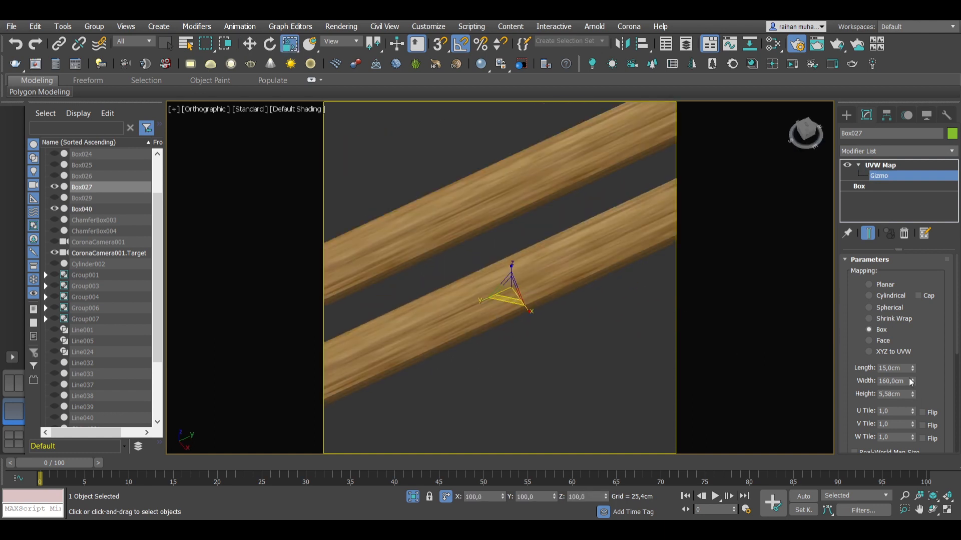
Enlarge the shelf's mapping gizmo to a length of 80,25 cm and a height of 21,595 cm.
drag(912, 368, 894, 161)
scroll(525, 350, down, 3)
mouse_move(525, 350)
alt+middle_down()
mouse_move(523, 307)
mouse_move(517, 351)
alt+middle_up()
scroll(517, 352, down, 2)
scroll(417, 242, up, 4)
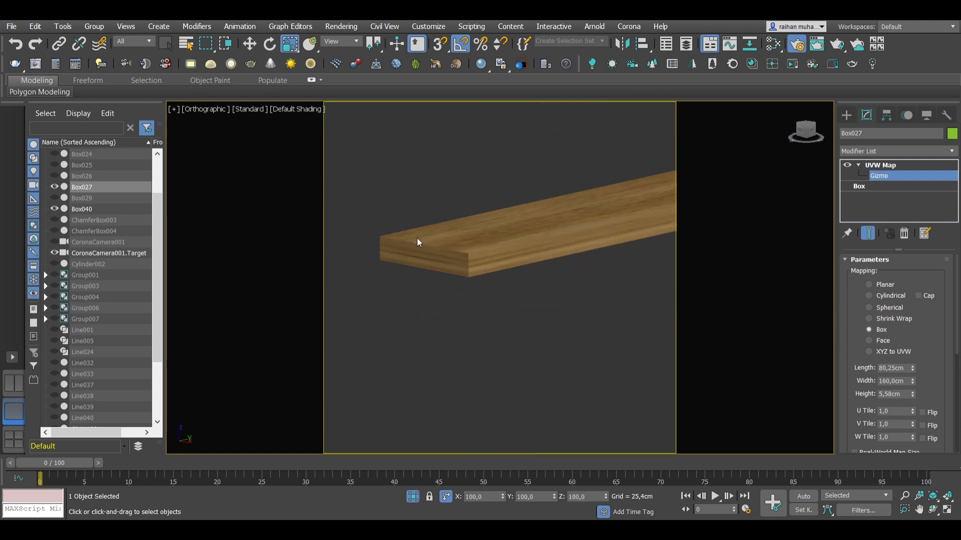
scroll(417, 242, up, 1)
drag(912, 395, 882, 262)
click(880, 166)
scroll(632, 264, down, 5)
middle_drag(621, 264, 475, 252)
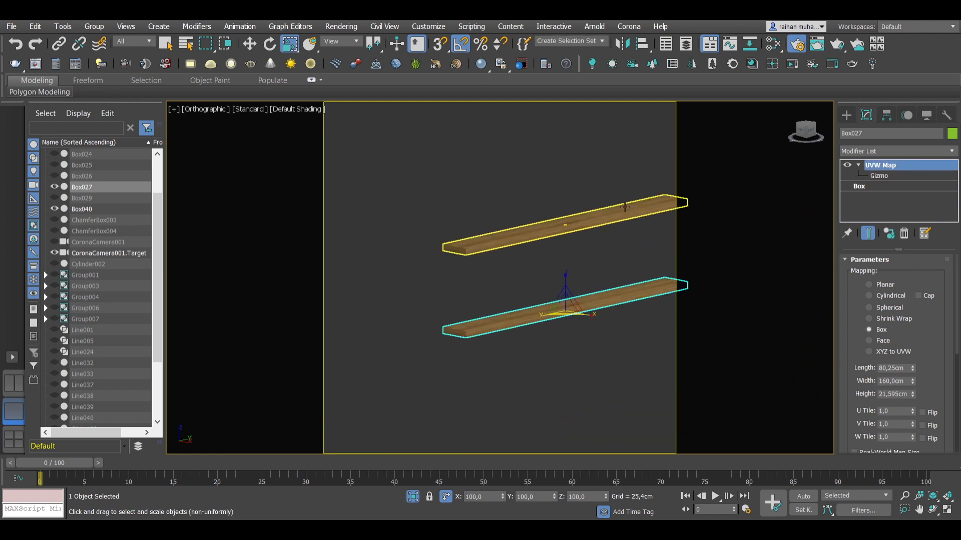
Add a Chamfer modifier with an amount of 0,1 cm to both wall shelves.
ctrl+click(624, 207)
click(878, 152)
text(ch)
key(Return)
drag(926, 312, 853, 311)
text(0,1)
key(Return)
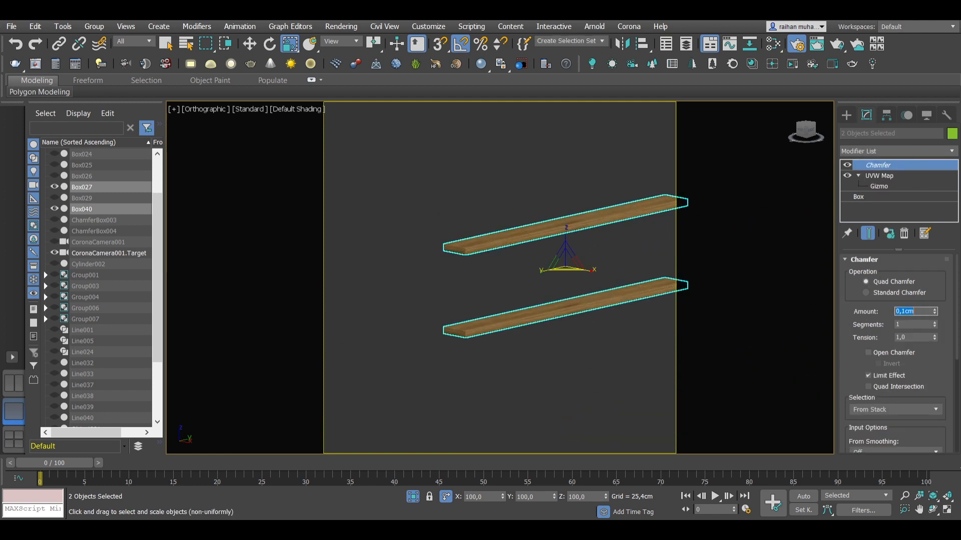
End the shelves' isolation and start a render from the Corona camera.
click(733, 322)
click(413, 496)
key(c)
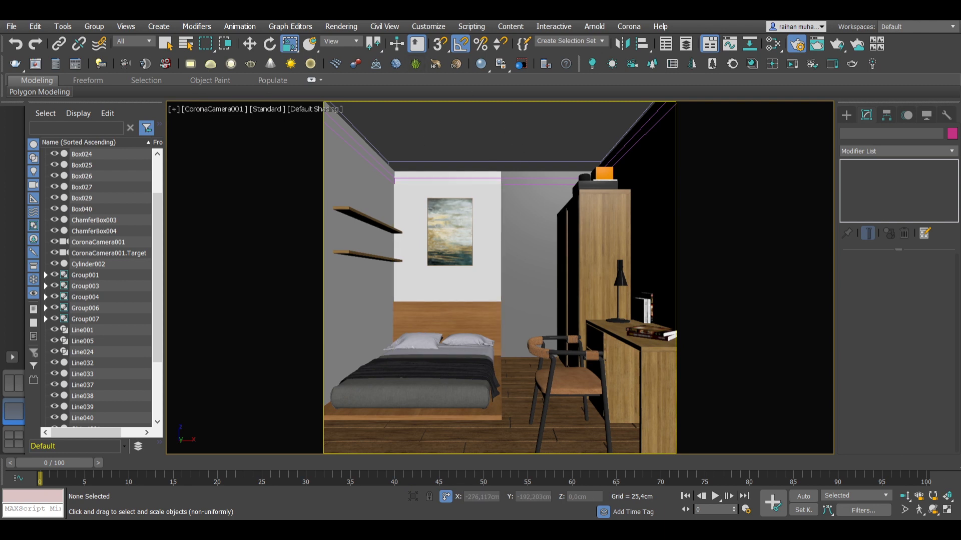
key(shift+q)
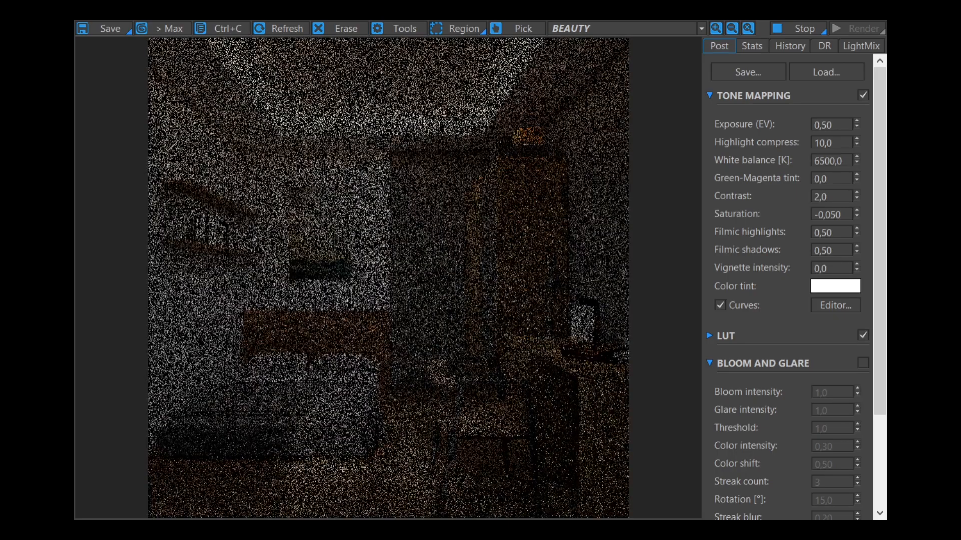